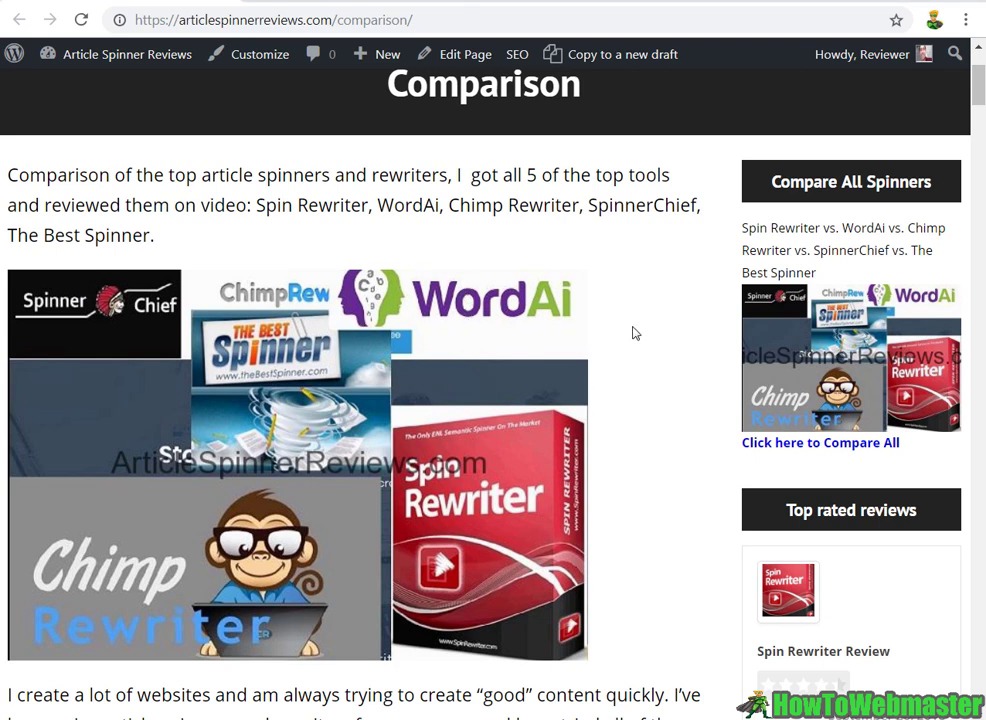
Step: Examine the article spinner comparison page down to the #1 pick, highlighting the phrase "KING of article spinners"
{"action": "scroll", "coordinate": [632, 332], "scroll_direction": "down", "scroll_amount": 9}
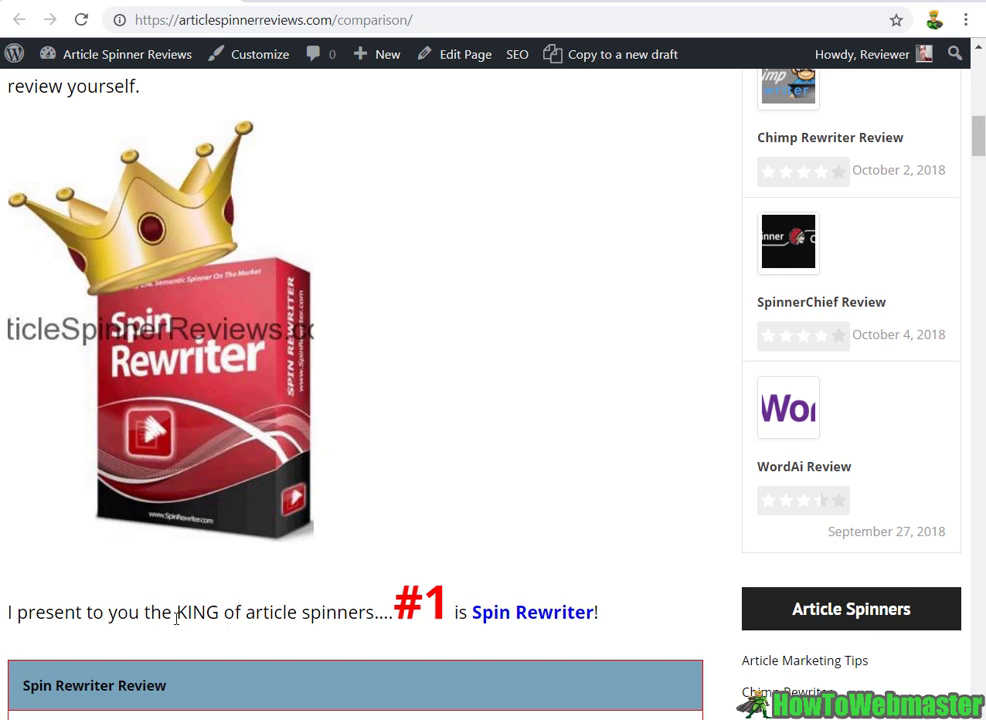
{"action": "left_click_drag", "start_coordinate": [185, 617], "coordinate": [375, 613]}
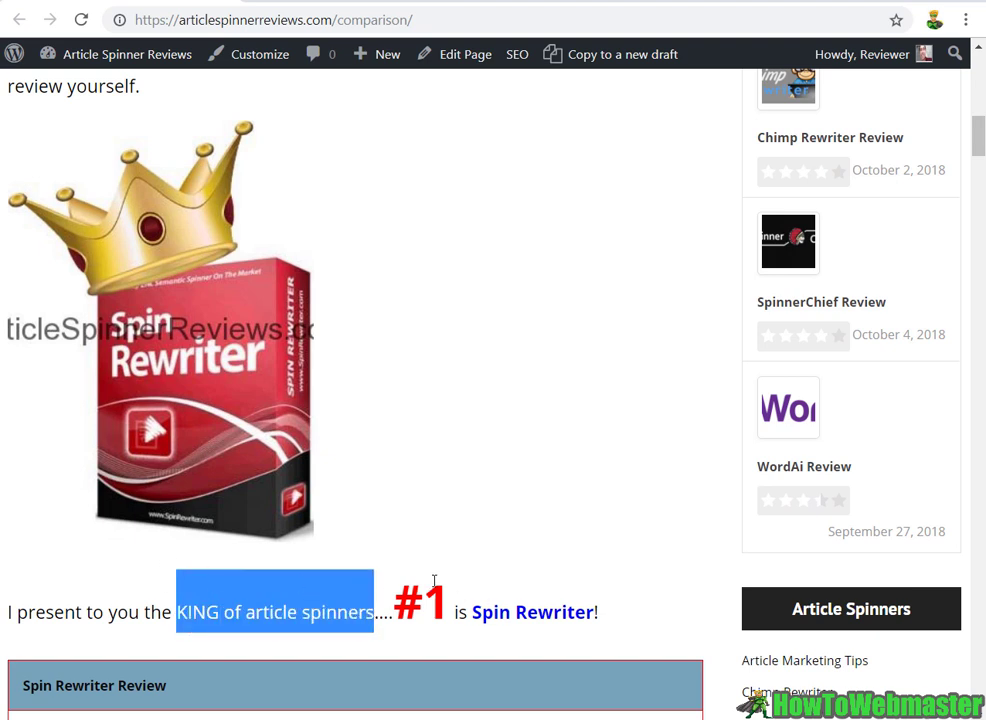
{"action": "scroll", "coordinate": [505, 488], "scroll_direction": "up", "scroll_amount": 5}
{"action": "scroll", "coordinate": [670, 350], "scroll_direction": "up", "scroll_amount": 3}
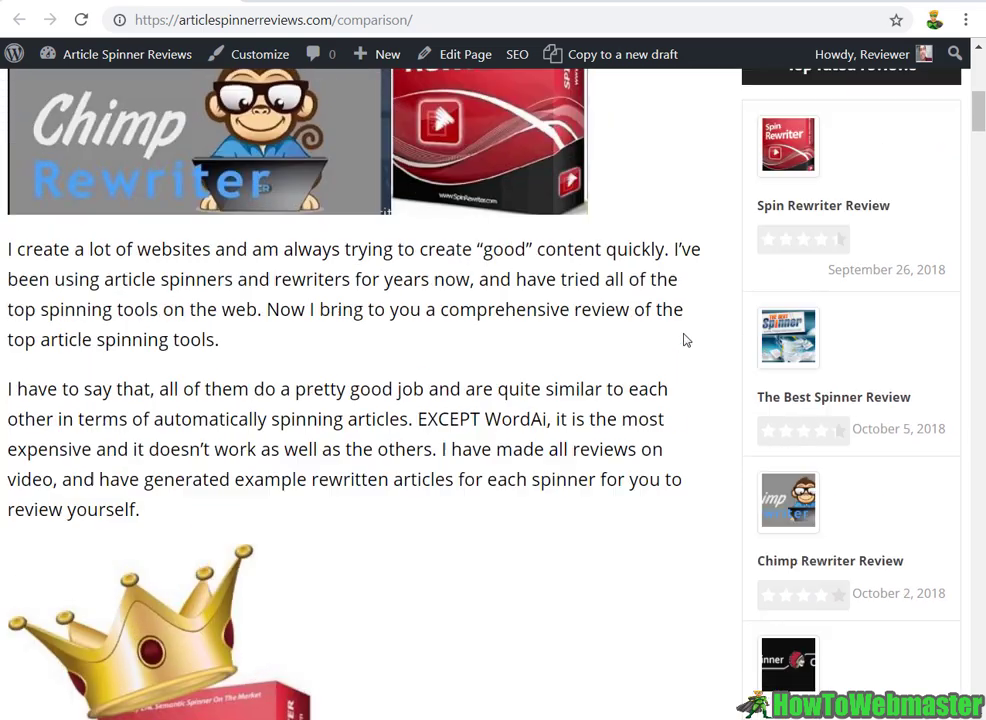
{"action": "scroll", "coordinate": [800, 380], "scroll_direction": "down", "scroll_amount": 1}
{"action": "scroll", "coordinate": [800, 445], "scroll_direction": "down", "scroll_amount": 4}
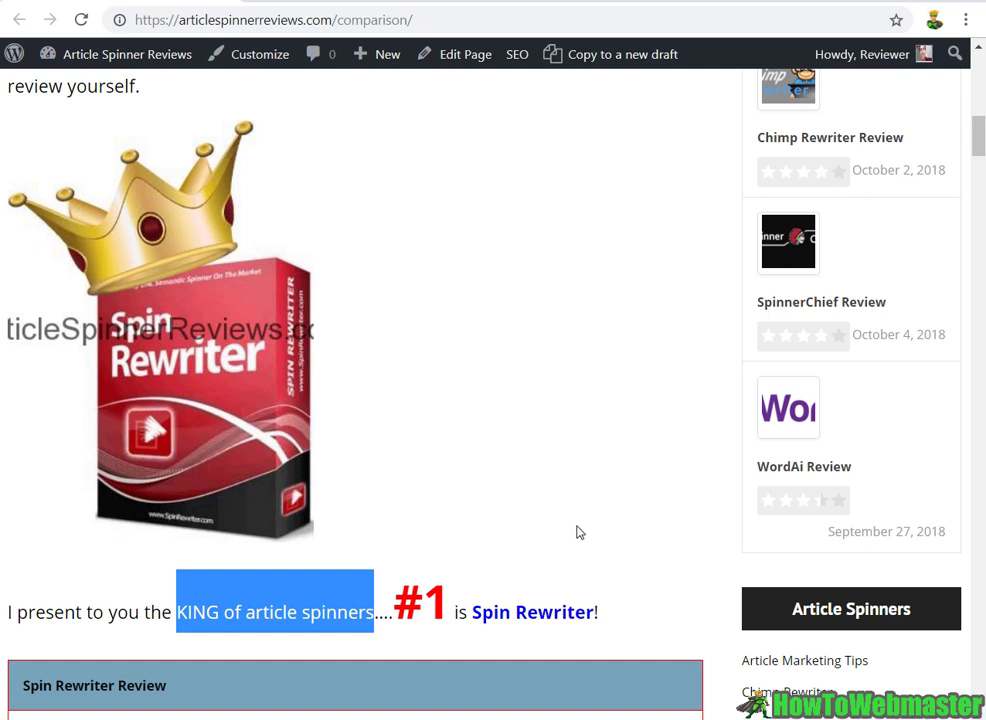
{"action": "left_click_drag", "start_coordinate": [640, 607], "coordinate": [173, 612]}
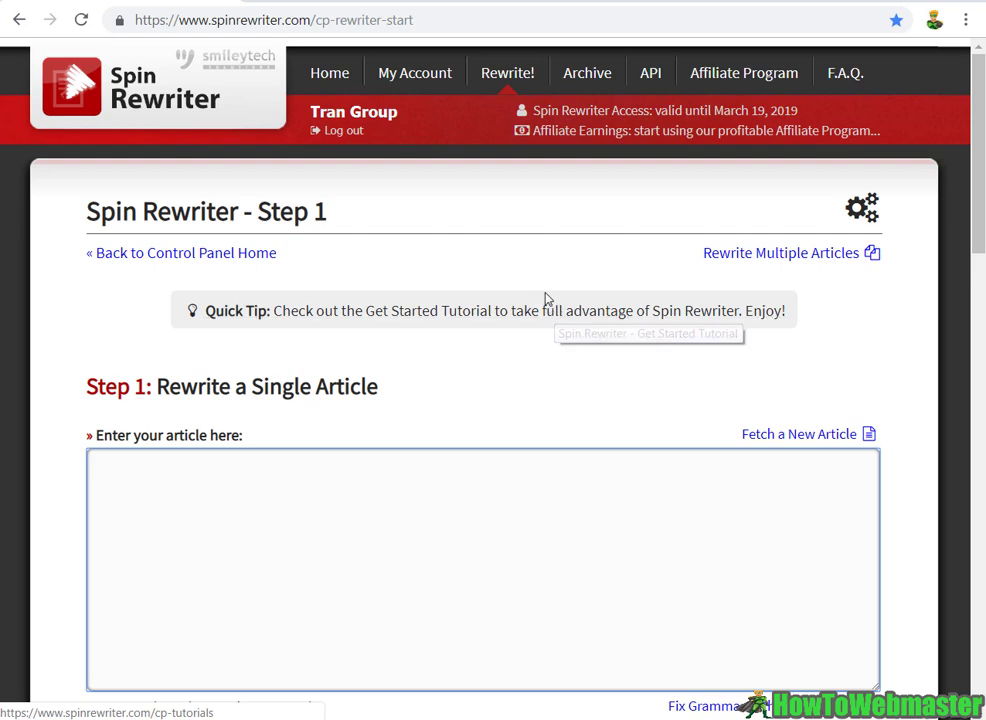
Step: In Spin Rewriter, enter the article about chilling out and living a stress-free life as the single article to rewrite
{"action": "scroll", "coordinate": [420, 232], "scroll_direction": "down", "scroll_amount": 2}
{"action": "scroll", "coordinate": [380, 200], "scroll_direction": "up", "scroll_amount": 1}
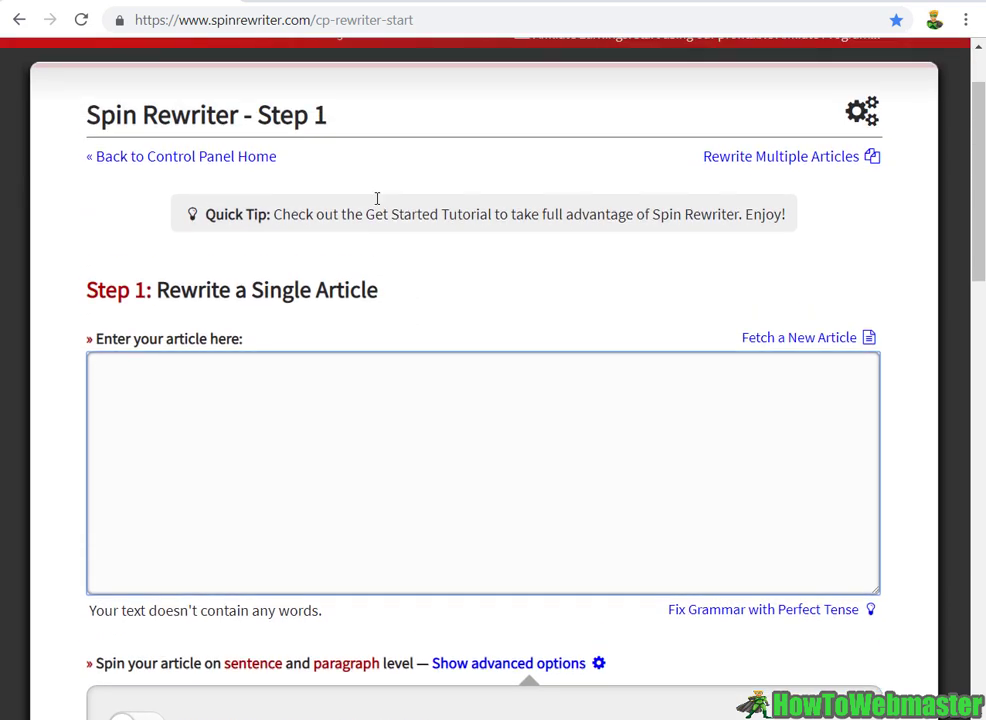
{"action": "scroll", "coordinate": [376, 211], "scroll_direction": "down", "scroll_amount": 3}
{"action": "scroll", "coordinate": [307, 179], "scroll_direction": "up", "scroll_amount": 1}
{"action": "scroll", "coordinate": [307, 179], "scroll_direction": "up", "scroll_amount": 2}
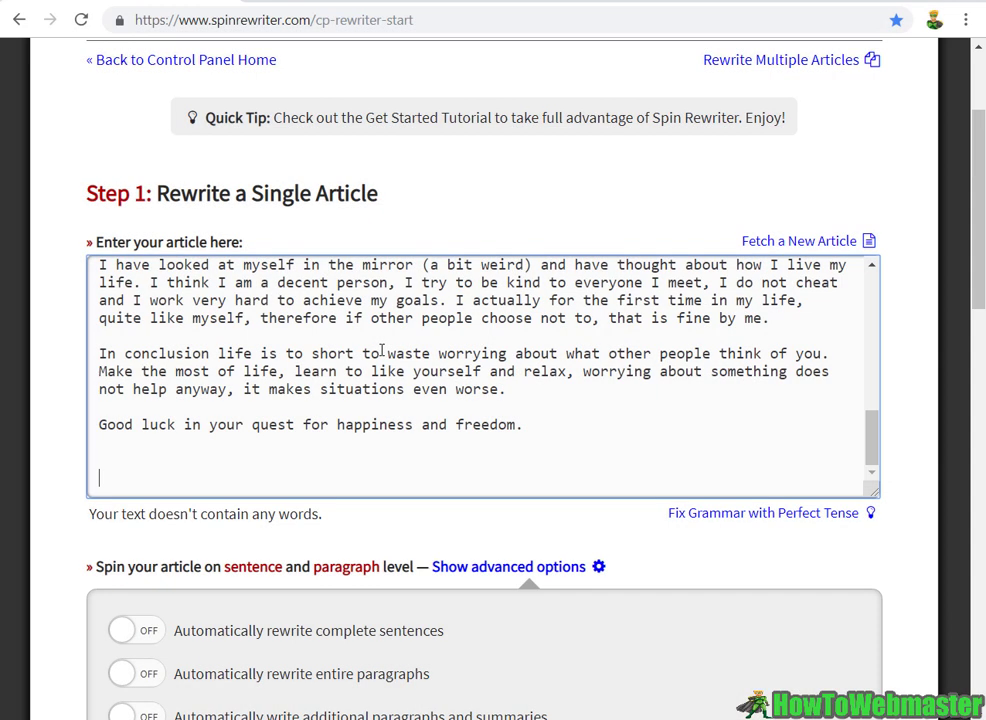
{"action": "scroll", "coordinate": [516, 427], "scroll_direction": "up", "scroll_amount": 6}
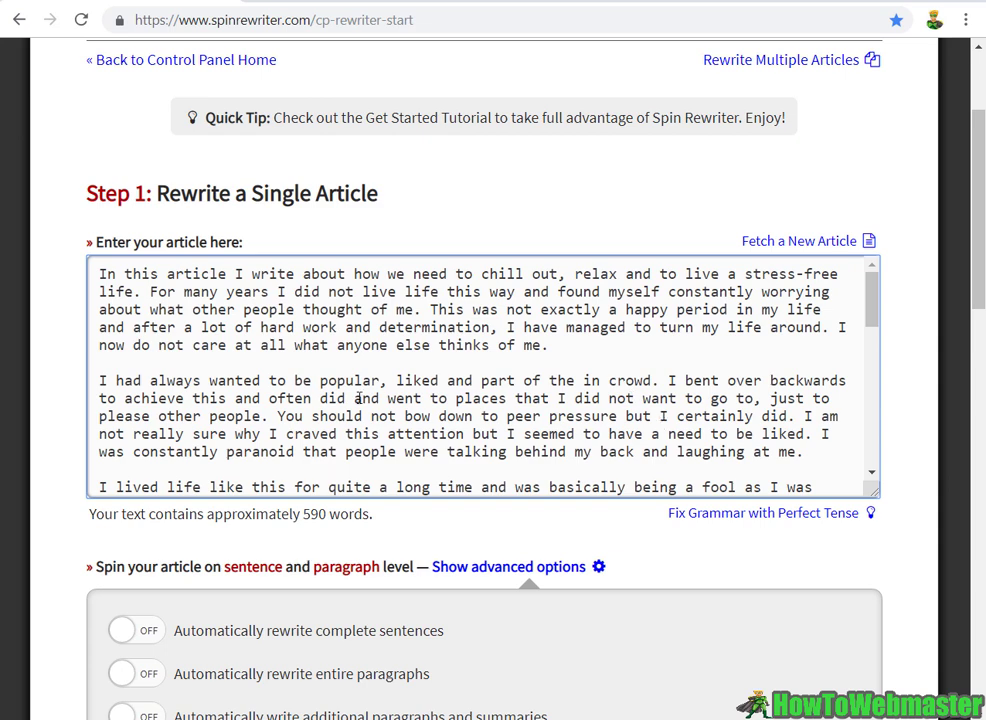
Step: In the One-Click Rewrite settings, enable skipping manual spinning and finalizing the article right away
{"action": "scroll", "coordinate": [359, 398], "scroll_direction": "up", "scroll_amount": 2}
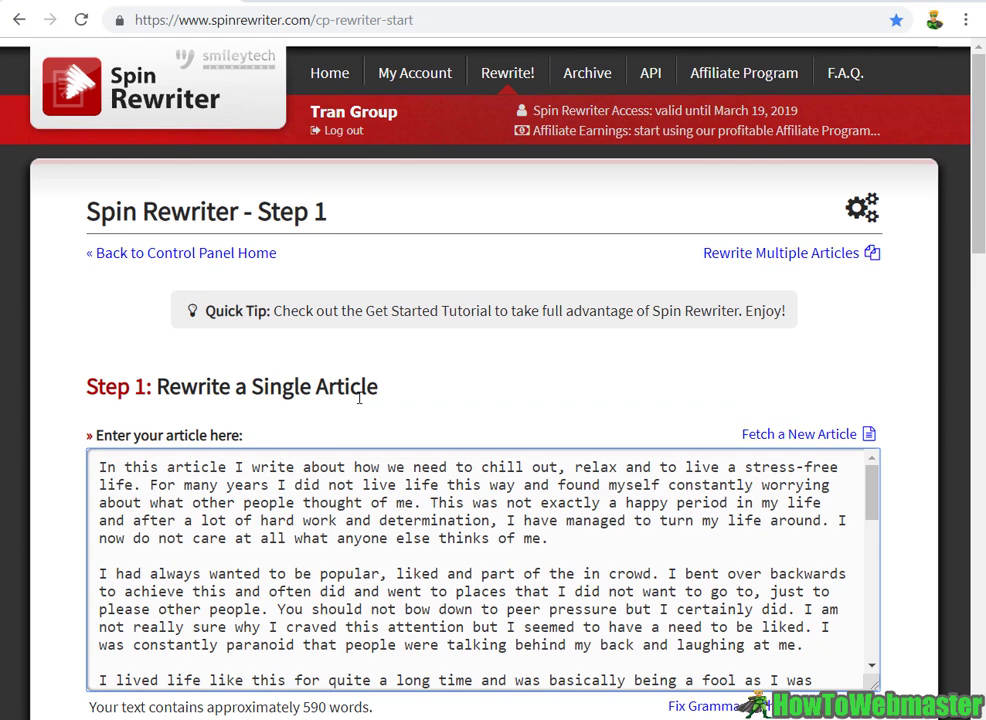
{"action": "scroll", "coordinate": [359, 398], "scroll_direction": "down", "scroll_amount": 1}
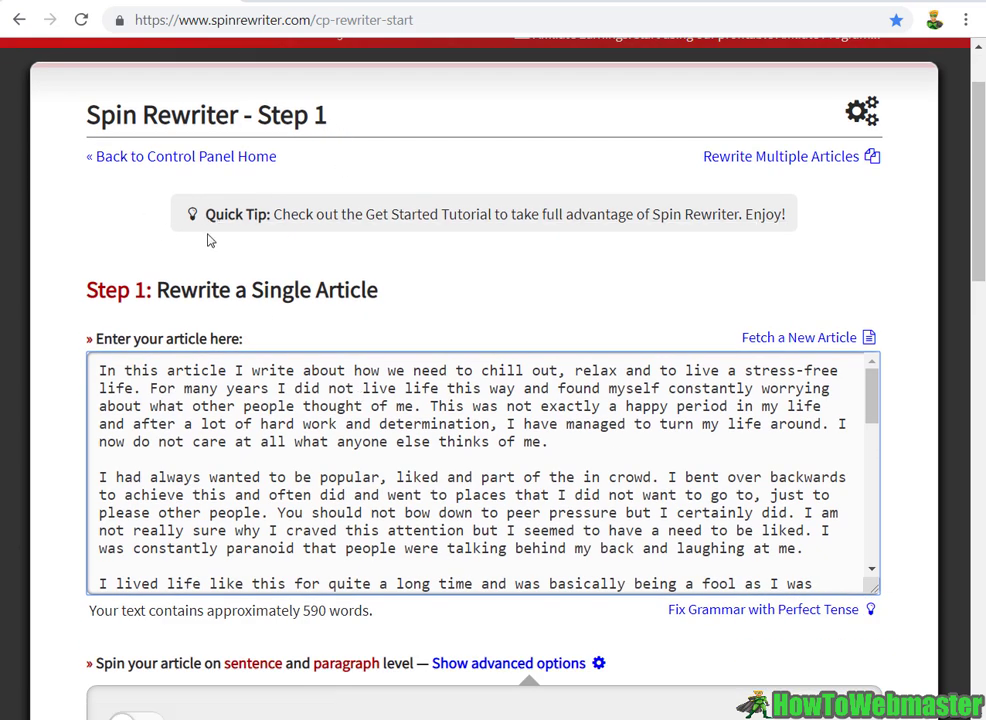
{"action": "scroll", "coordinate": [562, 312], "scroll_direction": "down", "scroll_amount": 3}
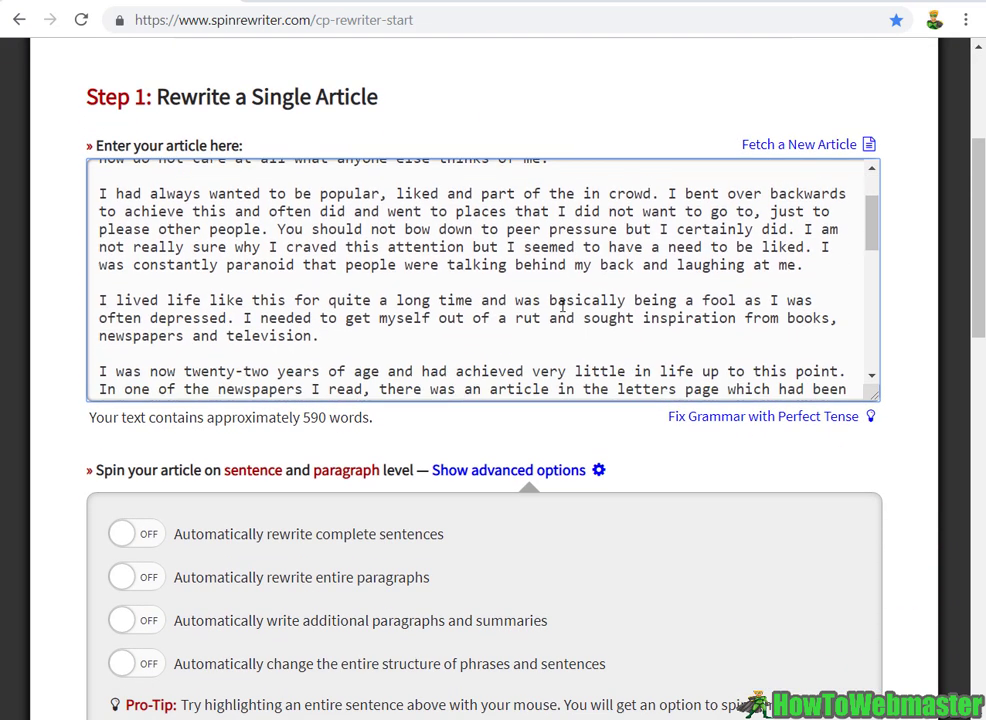
{"action": "scroll", "coordinate": [921, 317], "scroll_direction": "down", "scroll_amount": 2}
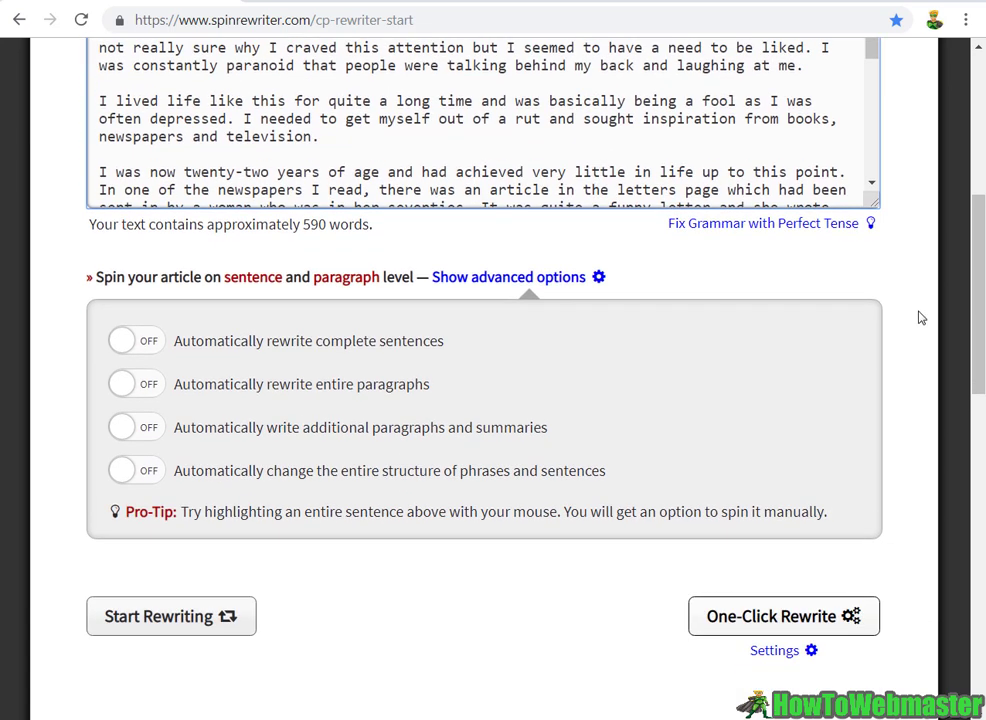
{"action": "scroll", "coordinate": [920, 317], "scroll_direction": "up", "scroll_amount": 1}
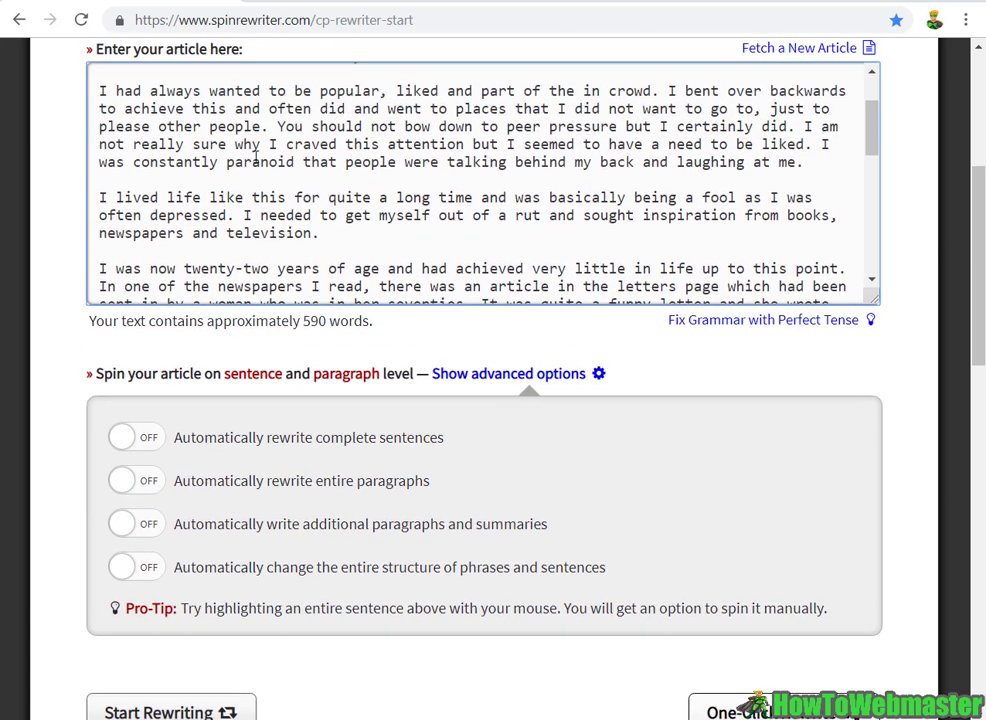
{"action": "scroll", "coordinate": [447, 486], "scroll_direction": "down", "scroll_amount": 1}
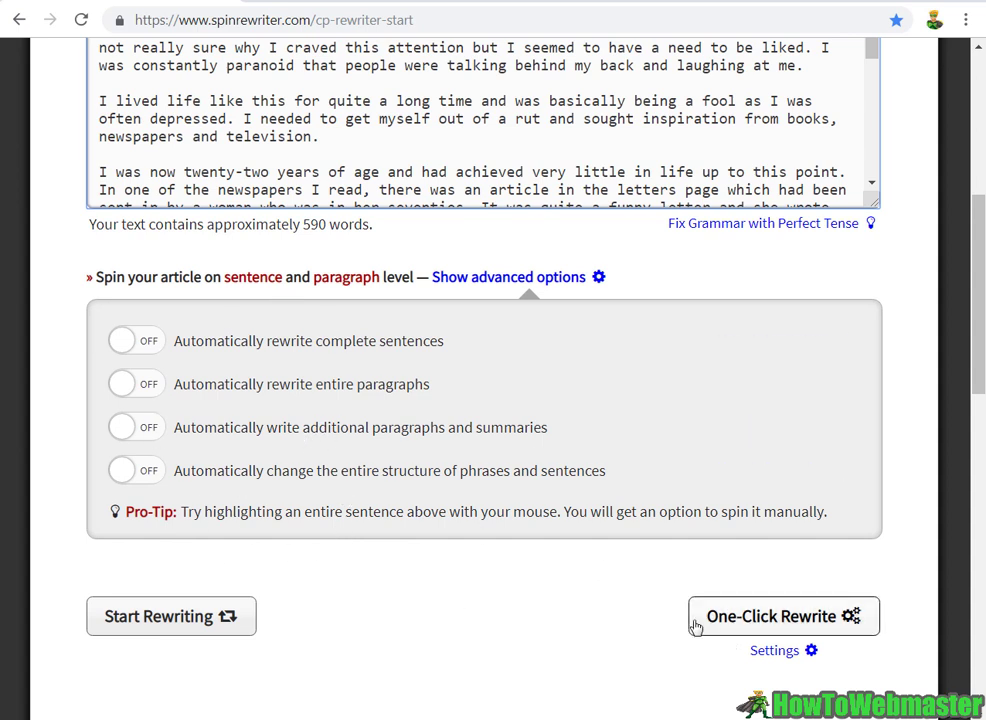
{"action": "left_click", "coordinate": [774, 627]}
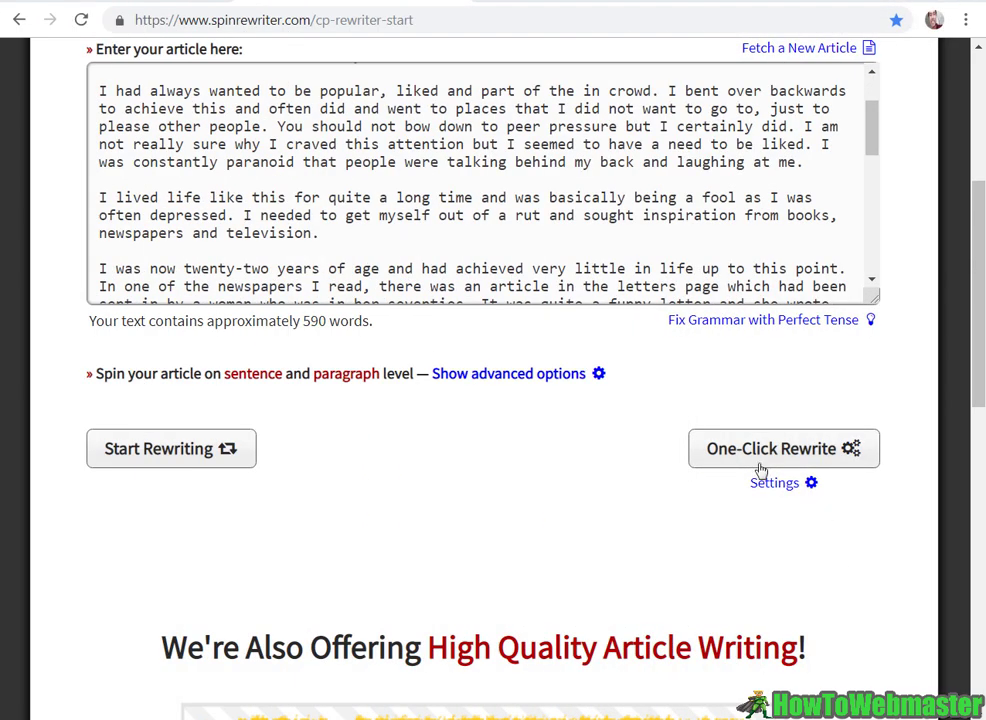
{"action": "left_click", "coordinate": [775, 484]}
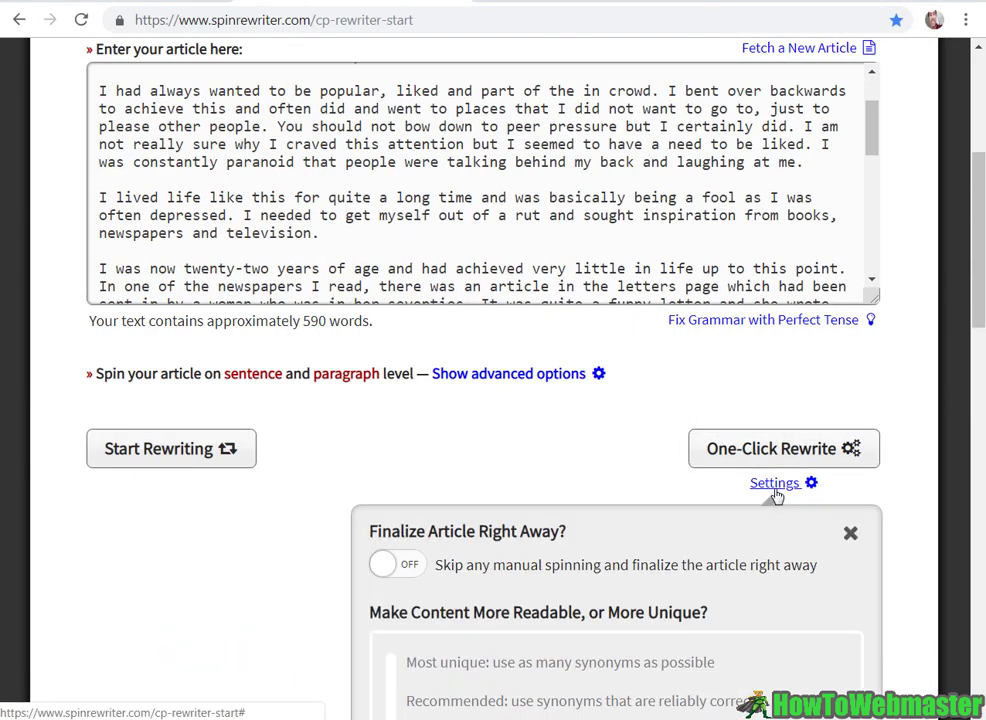
{"action": "scroll", "coordinate": [704, 508], "scroll_direction": "down", "scroll_amount": 2}
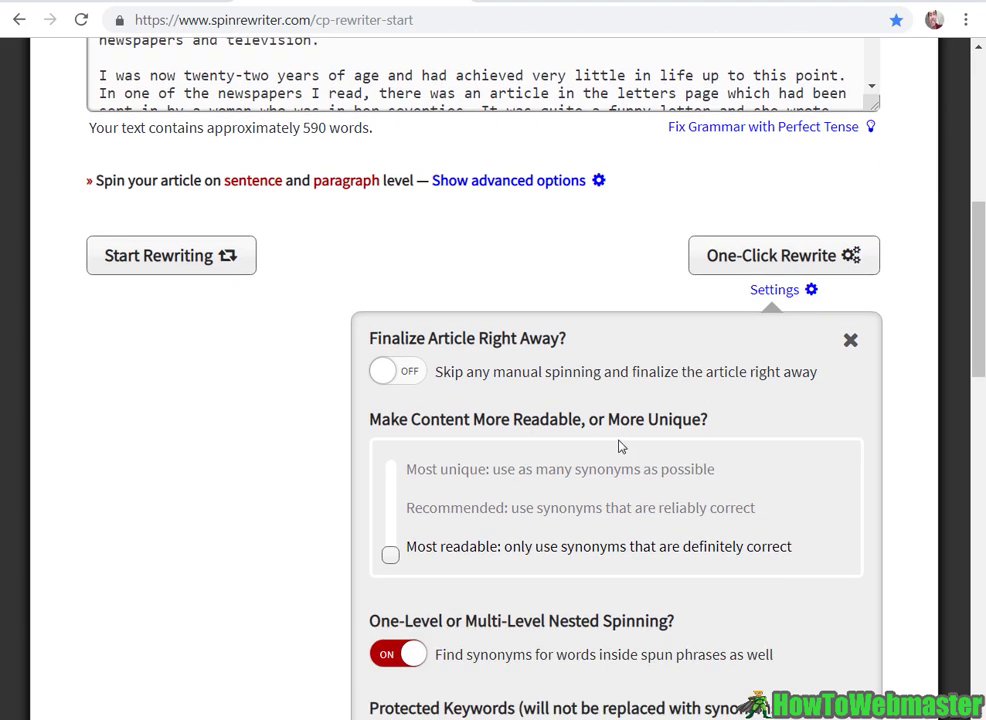
{"action": "left_click", "coordinate": [385, 374]}
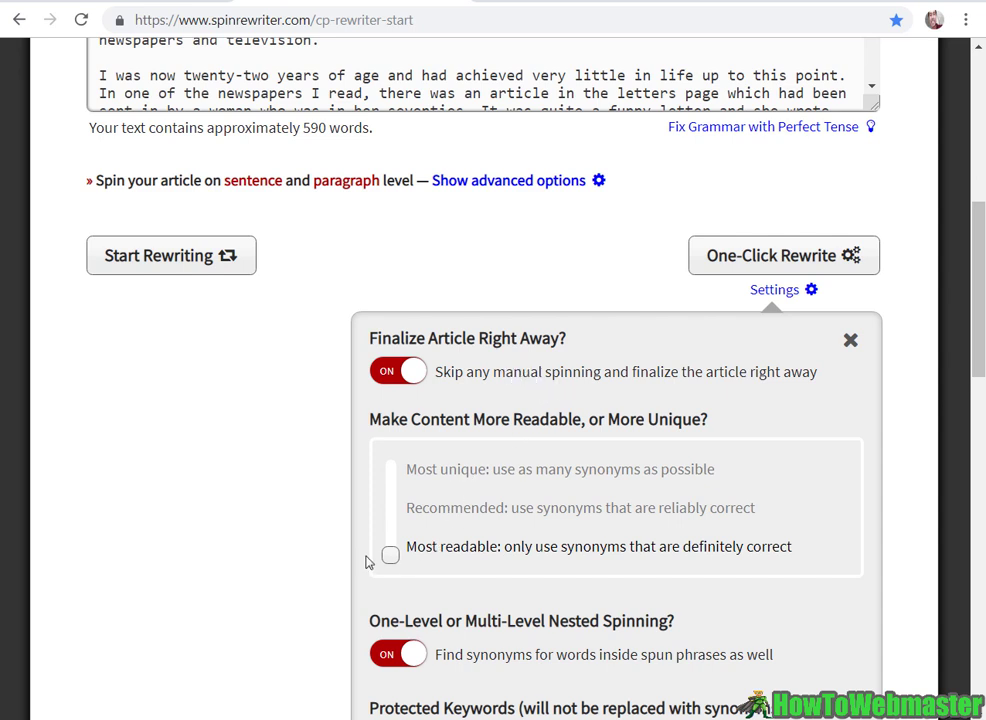
Step: Try the Most unique and Recommended synonym levels, and return the setting to Most readable
{"action": "left_click", "coordinate": [394, 512]}
{"action": "left_click", "coordinate": [391, 467]}
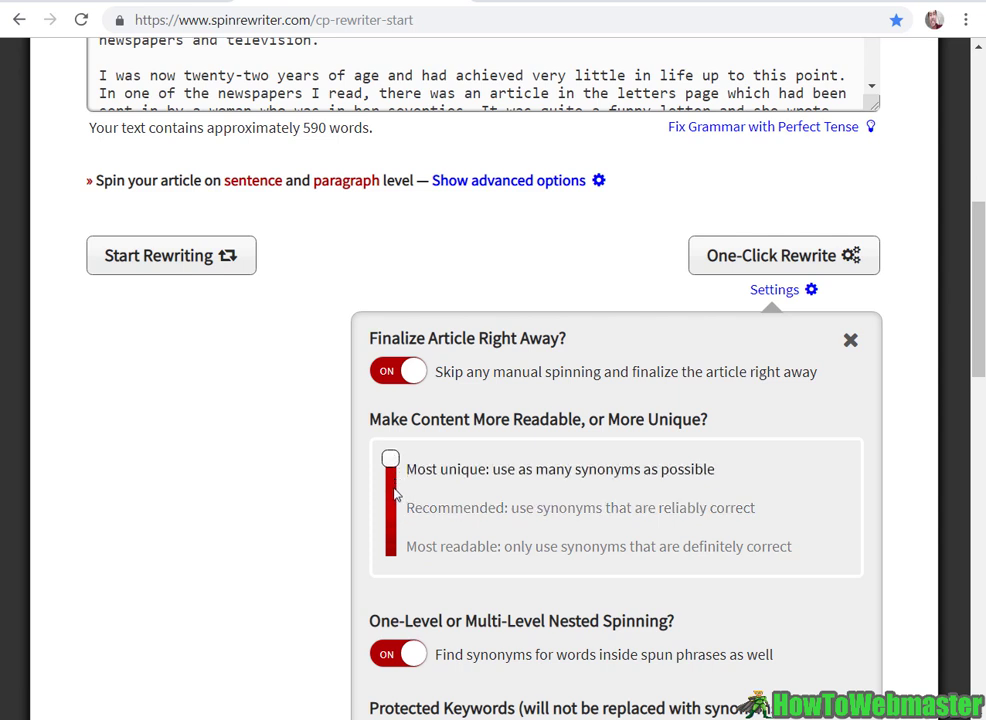
{"action": "left_click", "coordinate": [391, 507]}
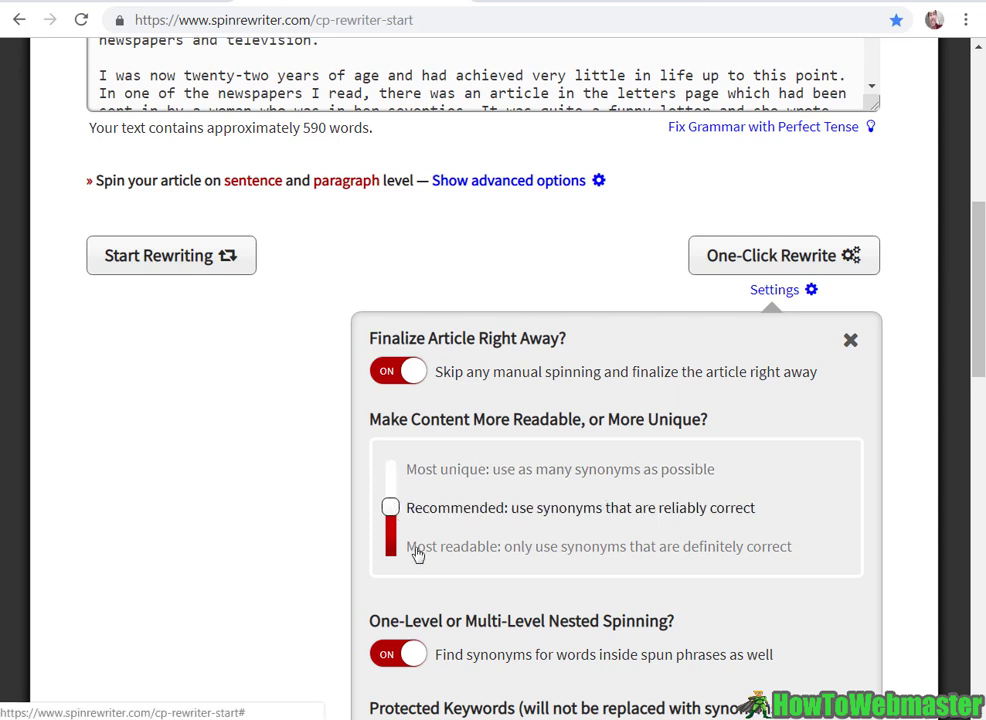
{"action": "left_click", "coordinate": [395, 476]}
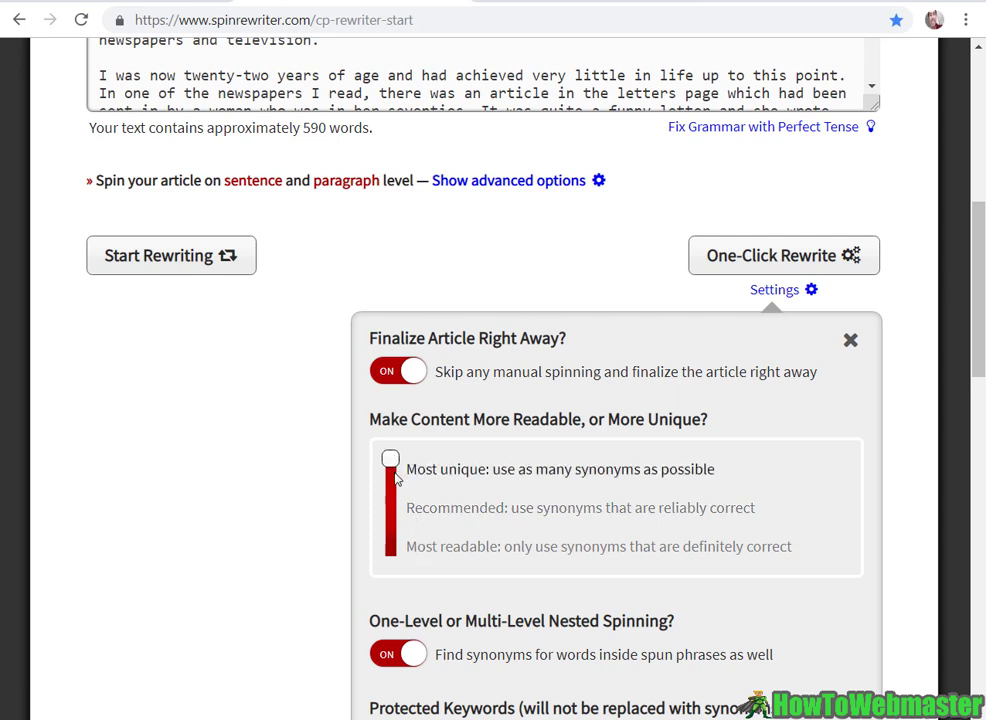
{"action": "left_click", "coordinate": [392, 550]}
{"action": "left_click", "coordinate": [391, 506]}
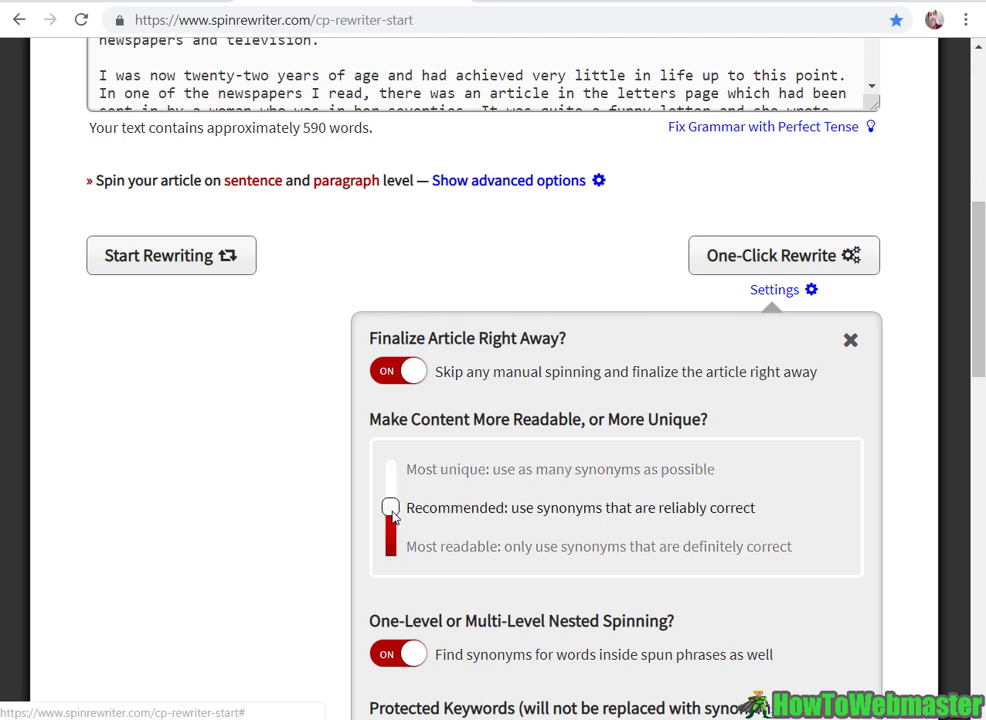
{"action": "left_click", "coordinate": [429, 550]}
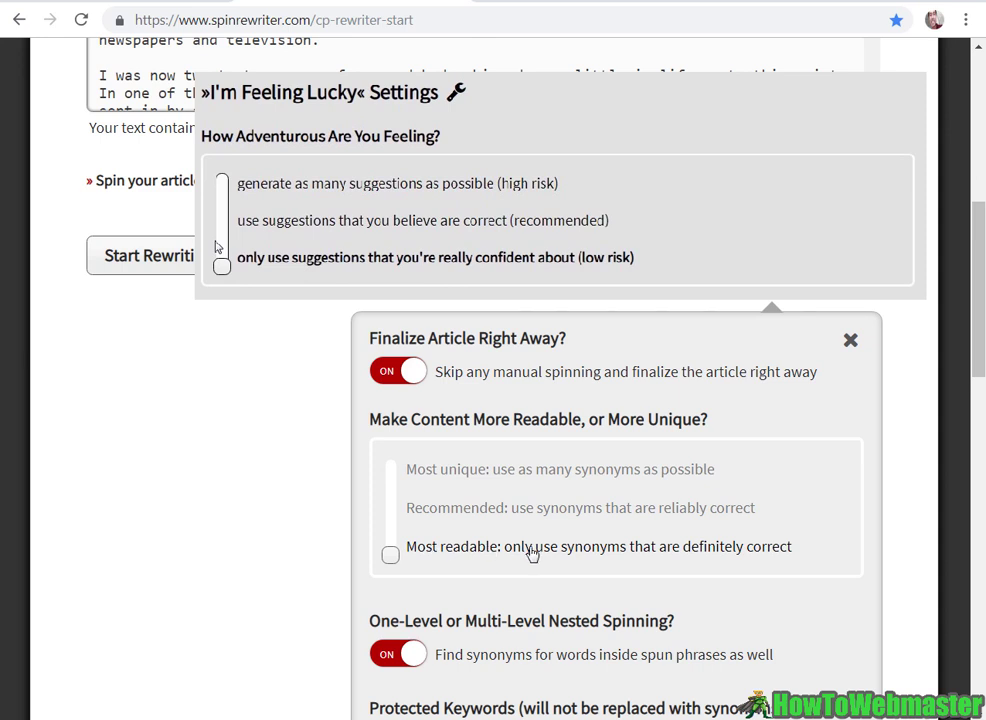
{"action": "left_click", "coordinate": [392, 468]}
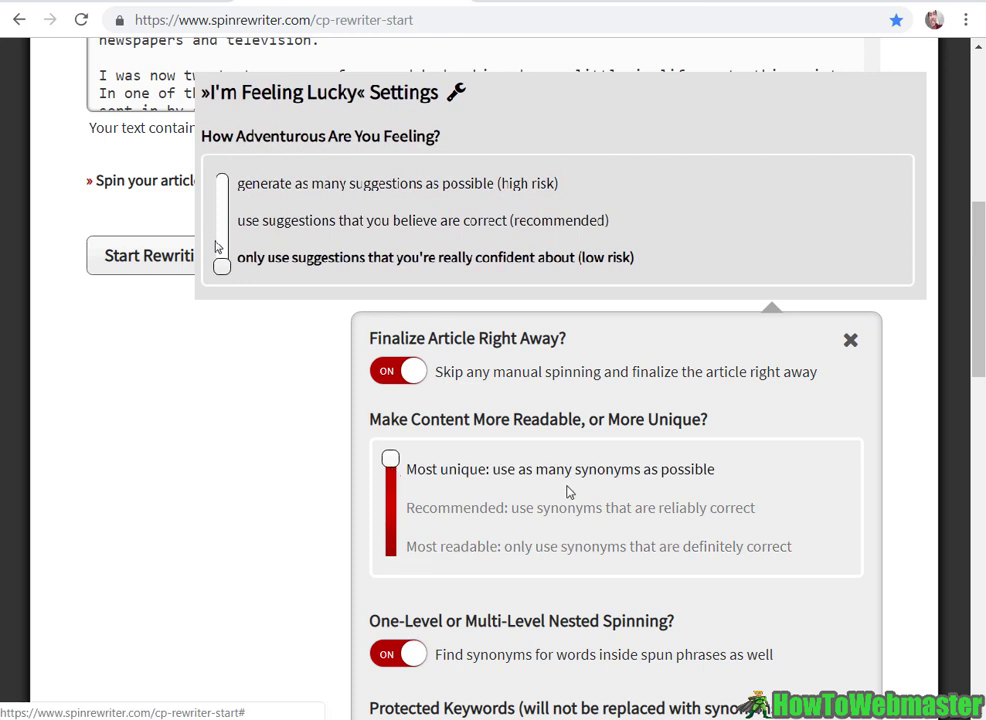
{"action": "left_click", "coordinate": [393, 509]}
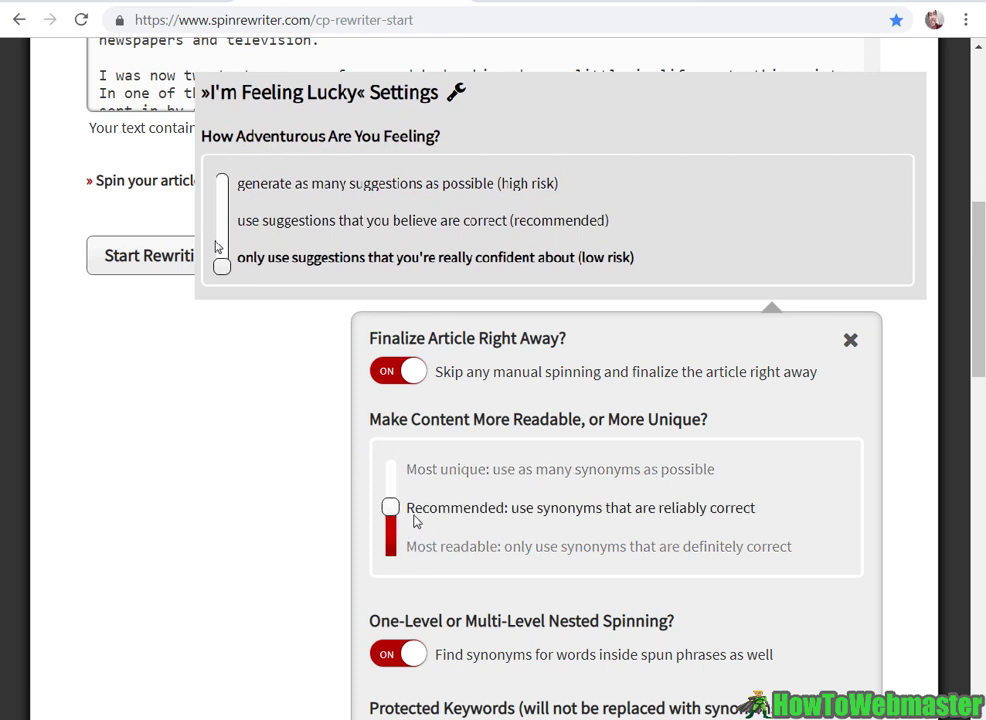
{"action": "left_click", "coordinate": [404, 556]}
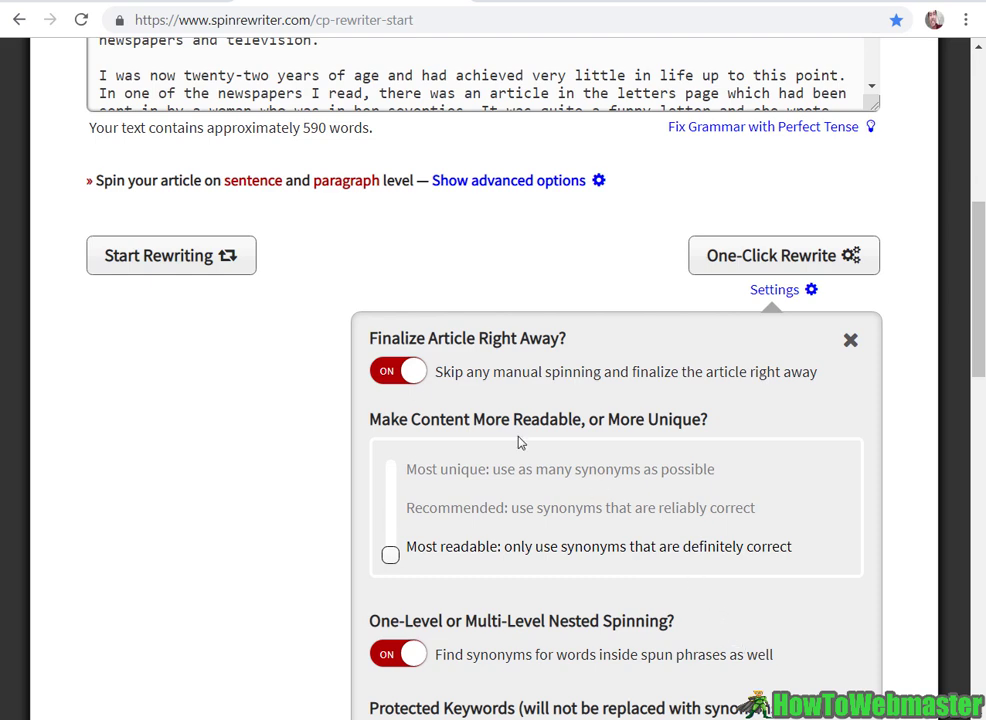
Step: Turn off finding synonyms for words inside spun phrases, and turn it back on
{"action": "scroll", "coordinate": [628, 519], "scroll_direction": "down", "scroll_amount": 2}
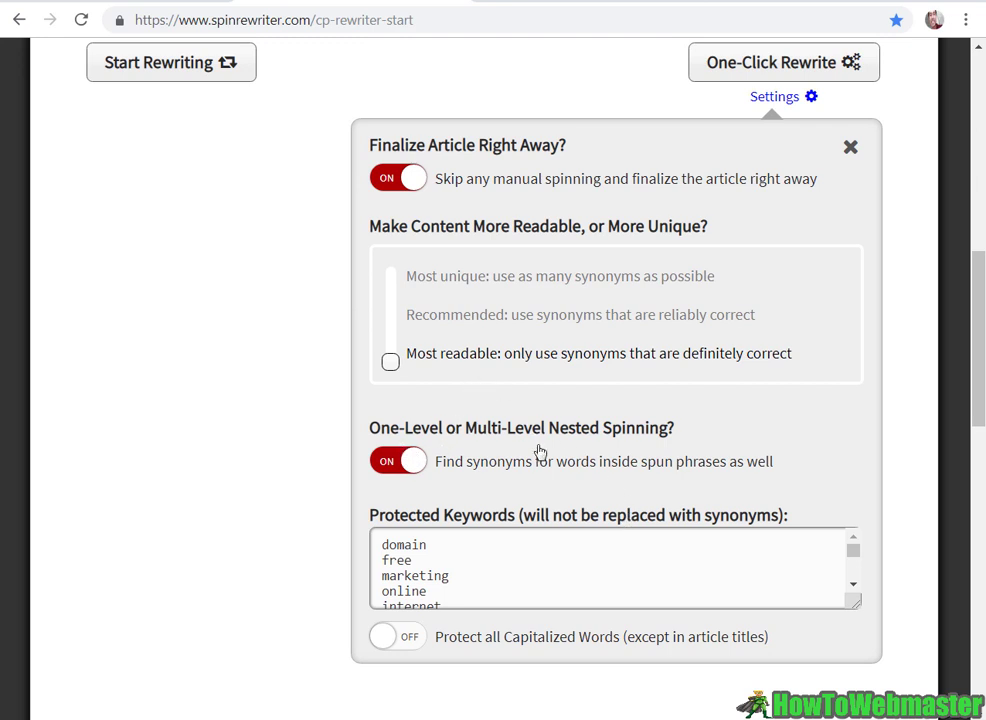
{"action": "left_click", "coordinate": [410, 466]}
{"action": "left_click", "coordinate": [406, 466]}
Step: Examine the protected keywords list in the One-Click Rewrite settings, highlighting some of its entries
{"action": "scroll", "coordinate": [453, 558], "scroll_direction": "up", "scroll_amount": 4}
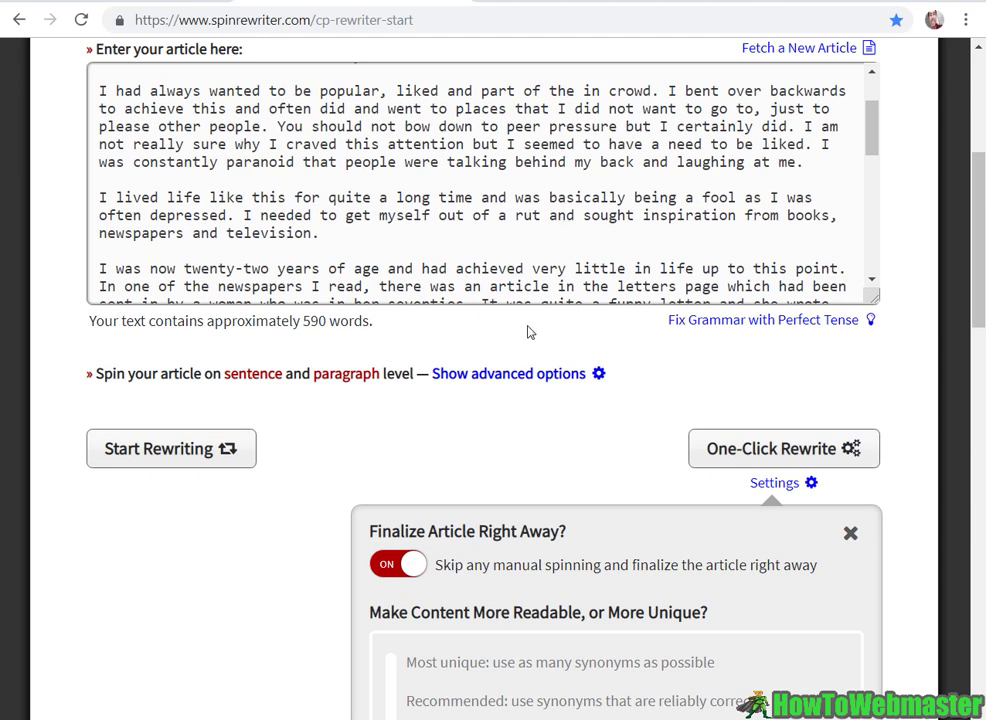
{"action": "scroll", "coordinate": [530, 332], "scroll_direction": "down", "scroll_amount": 3}
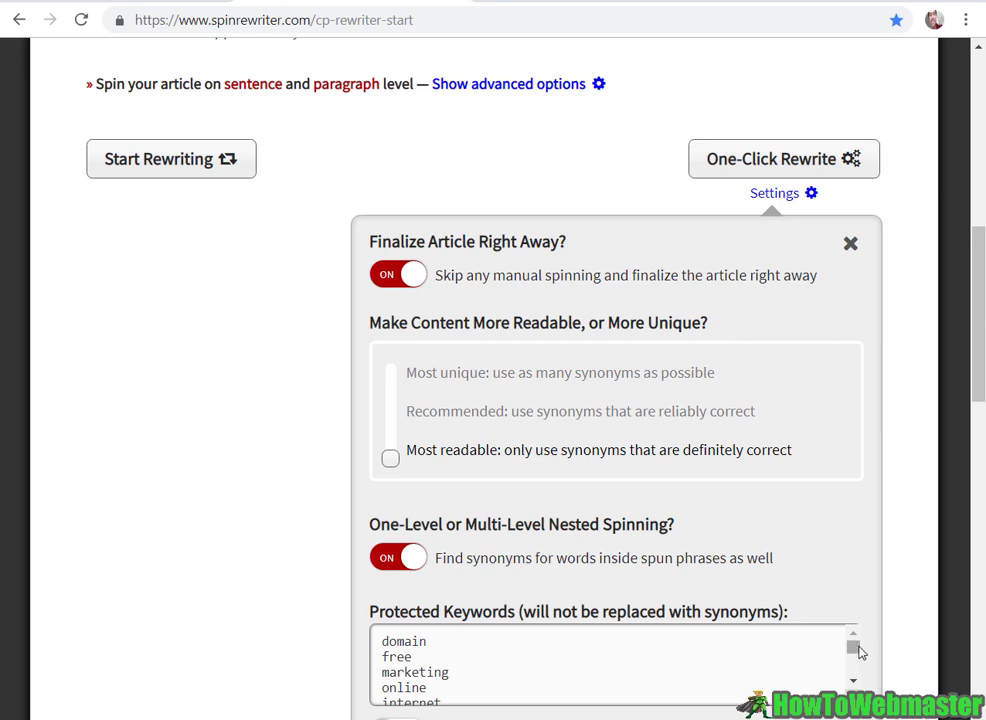
{"action": "left_click_drag", "start_coordinate": [860, 652], "coordinate": [858, 670]}
{"action": "scroll", "coordinate": [443, 654], "scroll_direction": "up", "scroll_amount": 3}
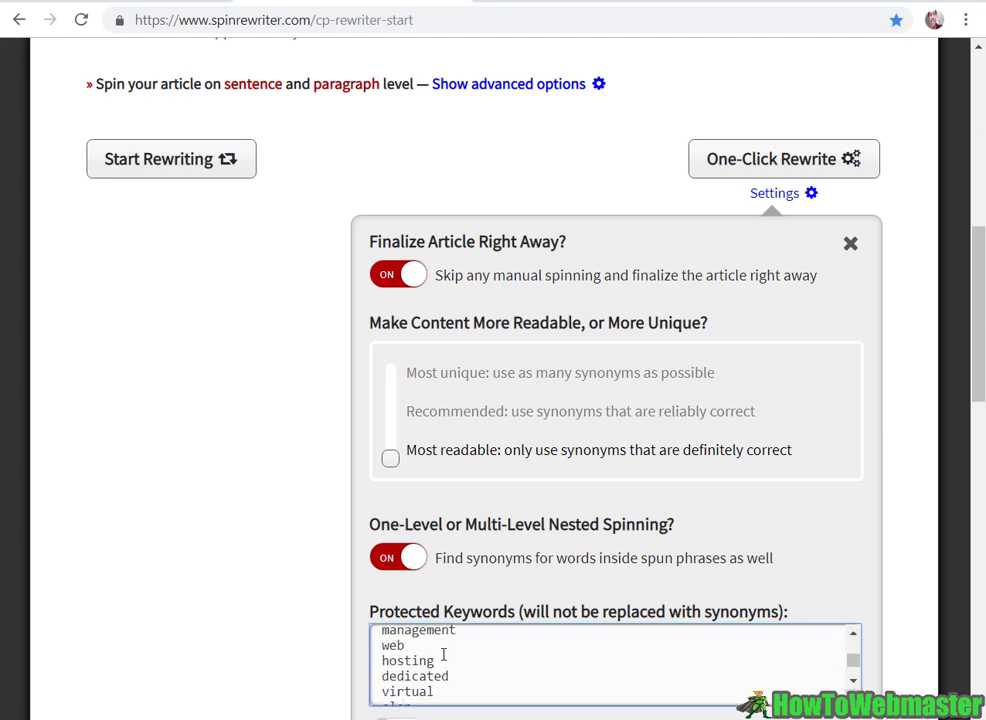
{"action": "scroll", "coordinate": [443, 654], "scroll_direction": "down", "scroll_amount": 1}
{"action": "scroll", "coordinate": [443, 654], "scroll_direction": "up", "scroll_amount": 1}
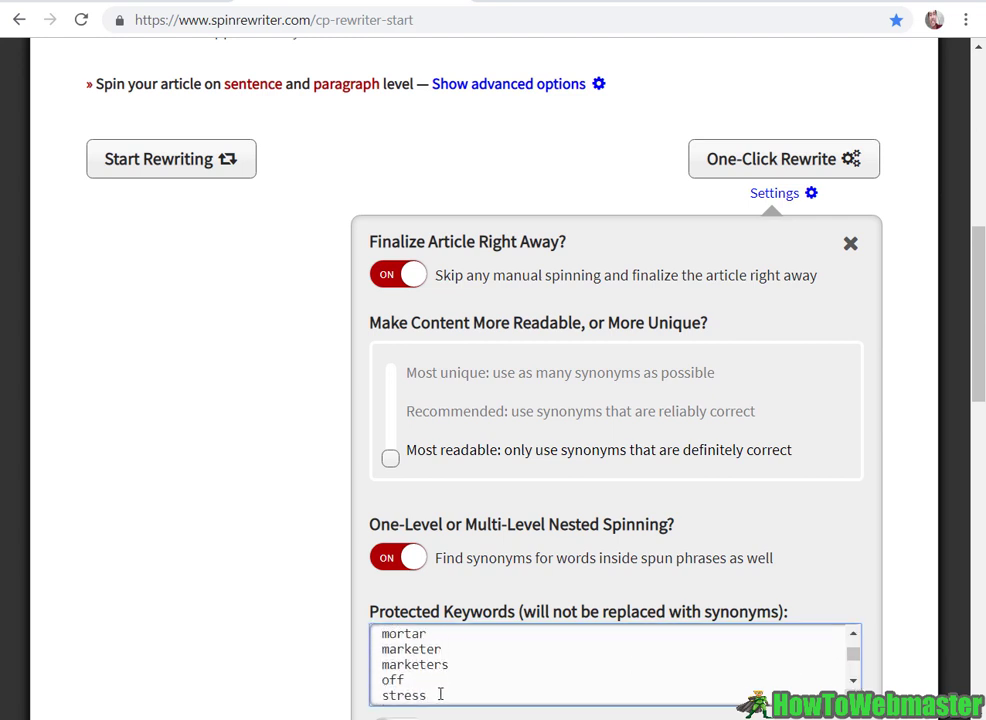
{"action": "left_click_drag", "start_coordinate": [440, 693], "coordinate": [400, 626]}
{"action": "scroll", "coordinate": [504, 615], "scroll_direction": "up", "scroll_amount": 4}
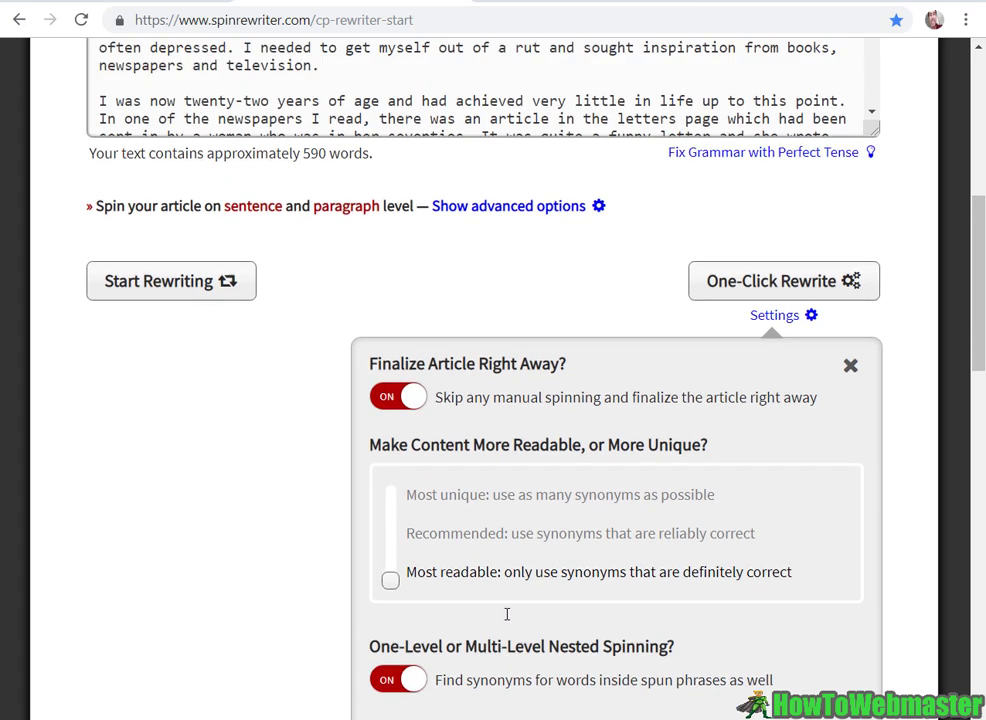
Step: Run the One-Click Rewrite on the article with the Most readable level and nested spinning enabled
{"action": "scroll", "coordinate": [677, 608], "scroll_direction": "down", "scroll_amount": 2}
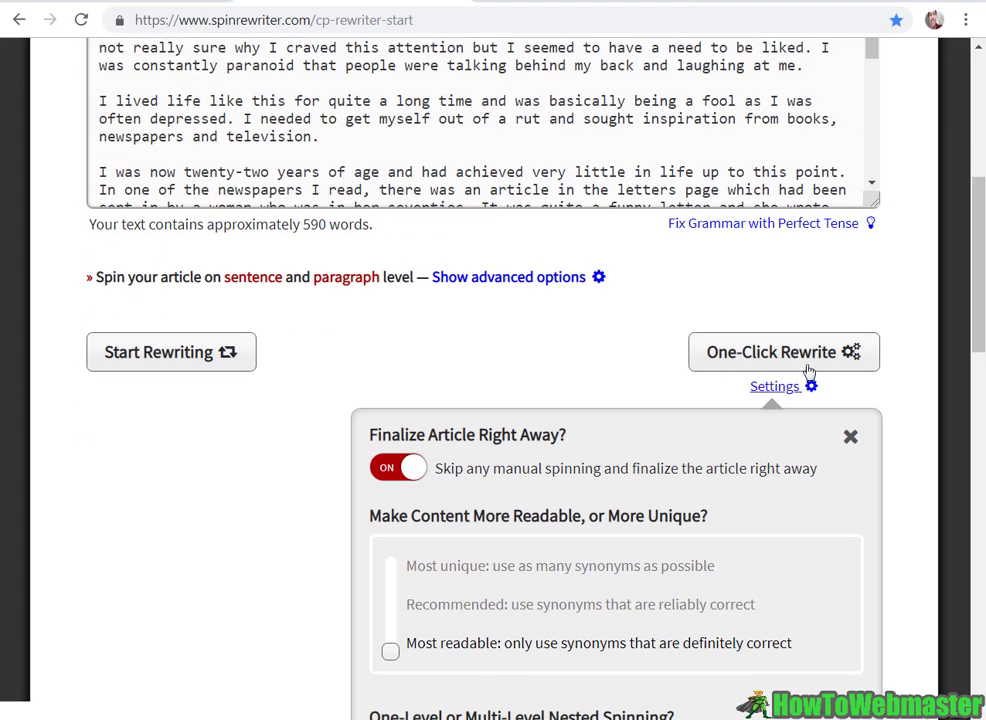
{"action": "scroll", "coordinate": [801, 363], "scroll_direction": "down", "scroll_amount": 3}
{"action": "scroll", "coordinate": [800, 365], "scroll_direction": "up", "scroll_amount": 1}
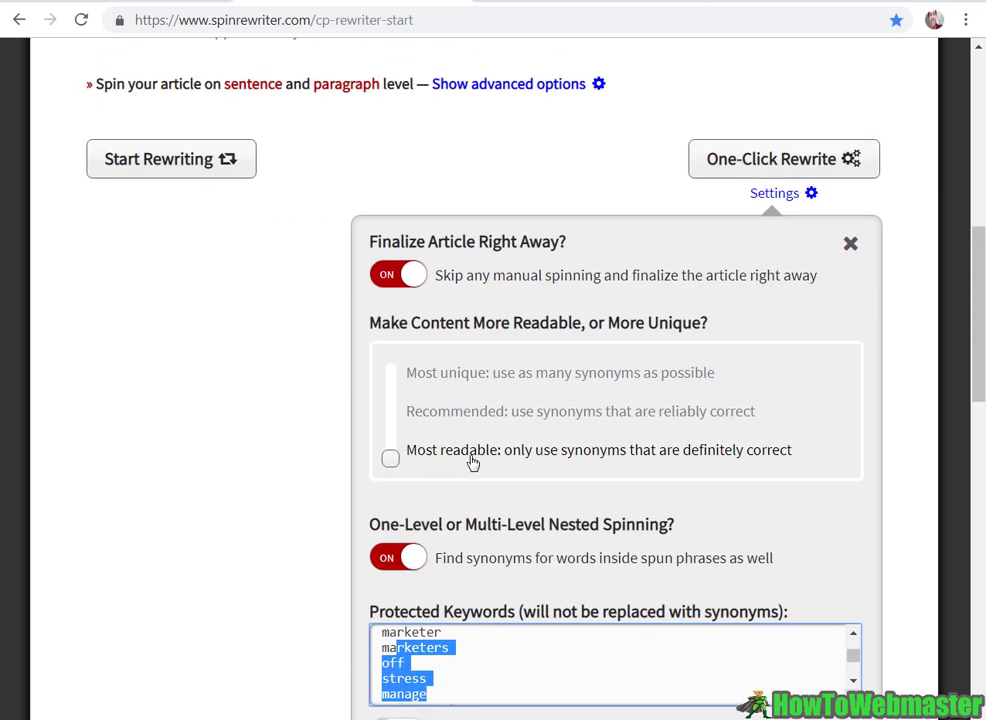
{"action": "left_click", "coordinate": [765, 159]}
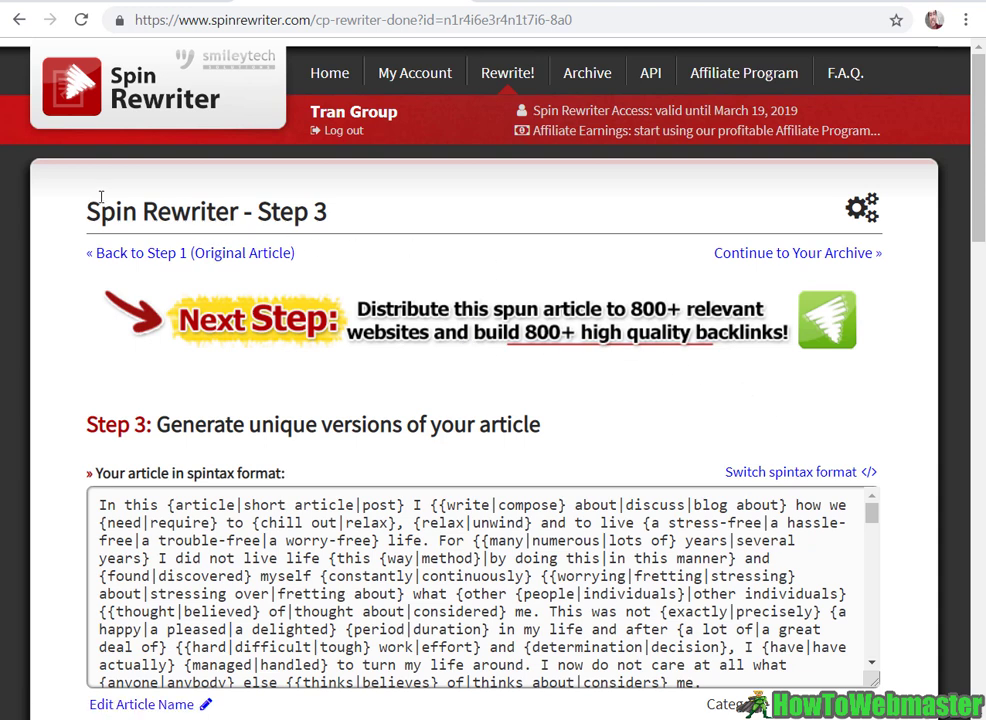
Step: Examine the article's spintax, highlighting synonym alternatives in the opening sentence and reading through the rest
{"action": "scroll", "coordinate": [312, 225], "scroll_direction": "down", "scroll_amount": 2}
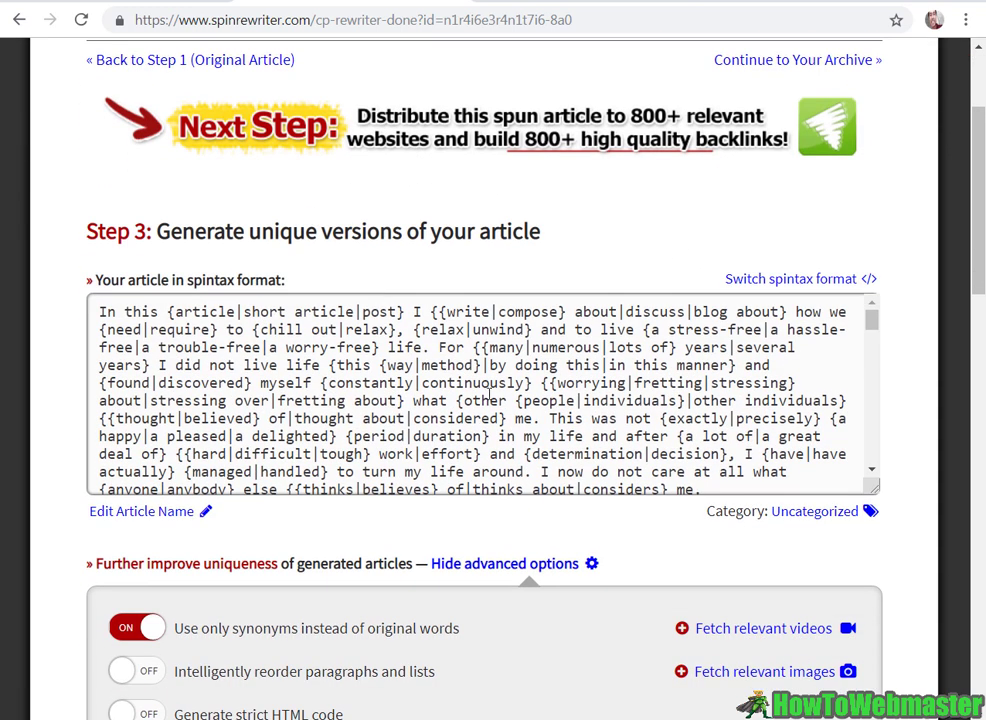
{"action": "left_click_drag", "start_coordinate": [398, 313], "coordinate": [250, 313]}
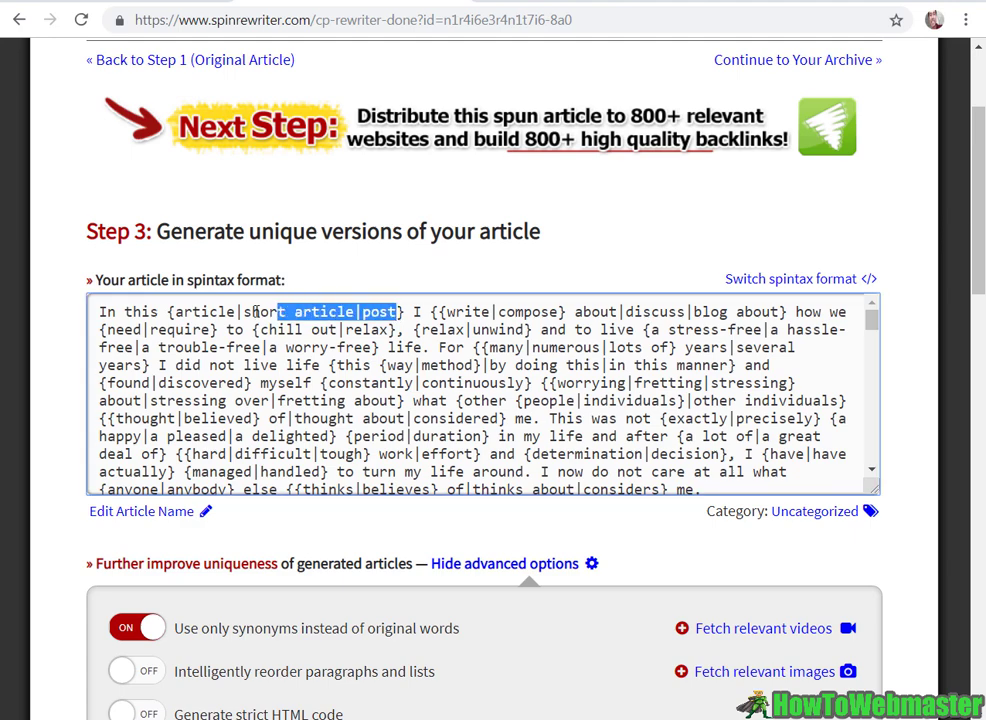
{"action": "scroll", "coordinate": [372, 340], "scroll_direction": "down", "scroll_amount": 8}
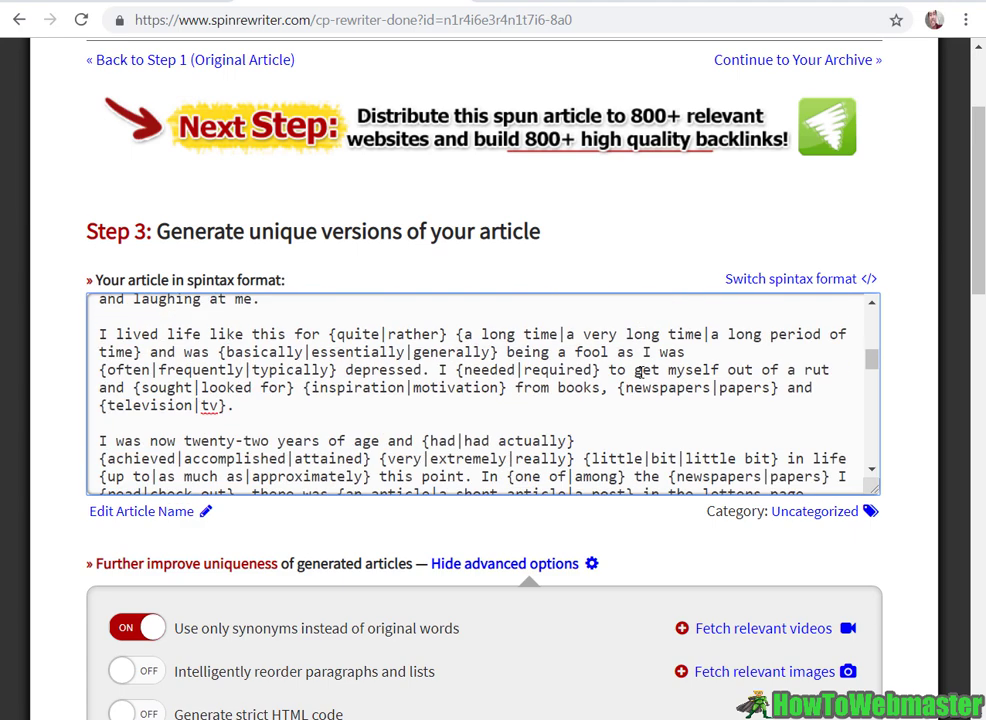
{"action": "scroll", "coordinate": [924, 400], "scroll_direction": "down", "scroll_amount": 2}
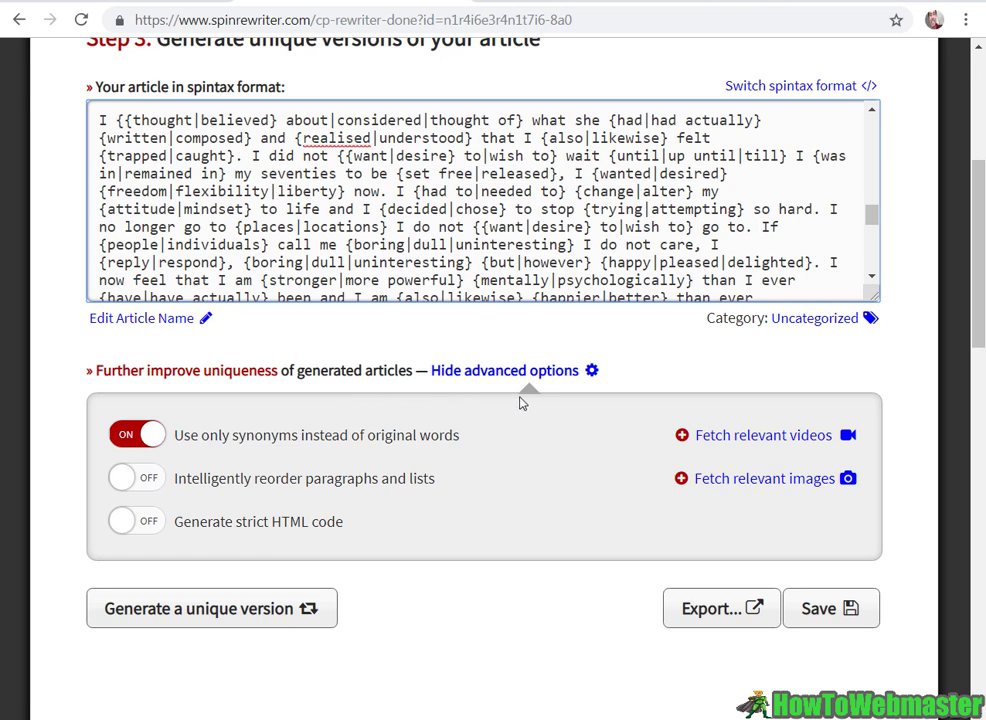
Step: Toggle the advanced uniqueness options and generate a unique version of the article, using only synonyms instead of original words
{"action": "left_click", "coordinate": [532, 371]}
{"action": "left_click", "coordinate": [534, 372]}
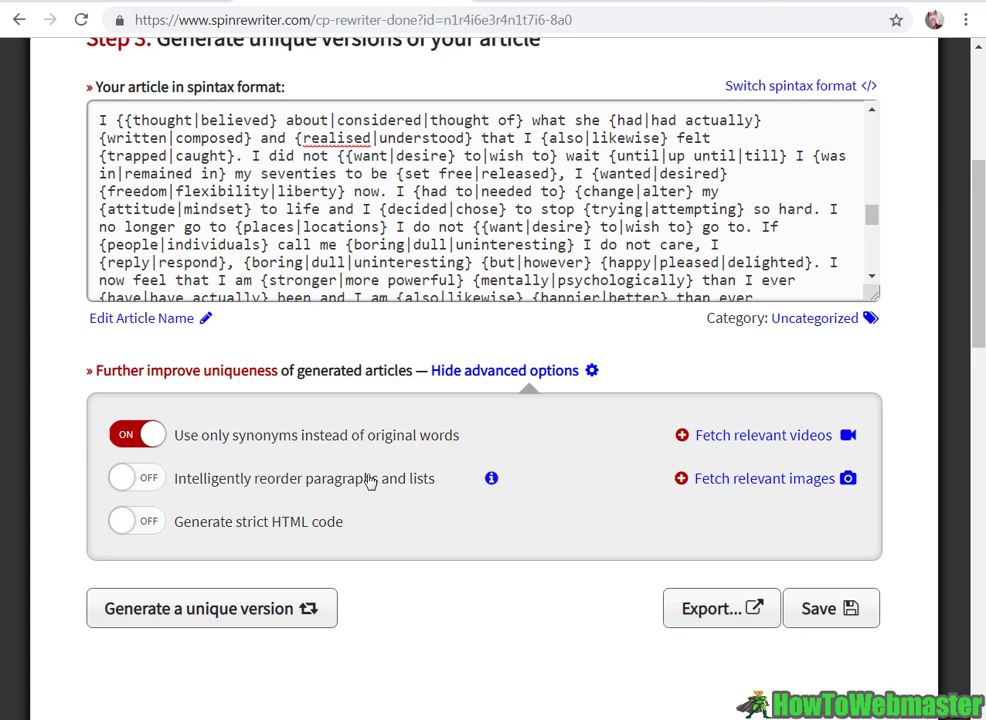
{"action": "scroll", "coordinate": [368, 481], "scroll_direction": "down", "scroll_amount": 1}
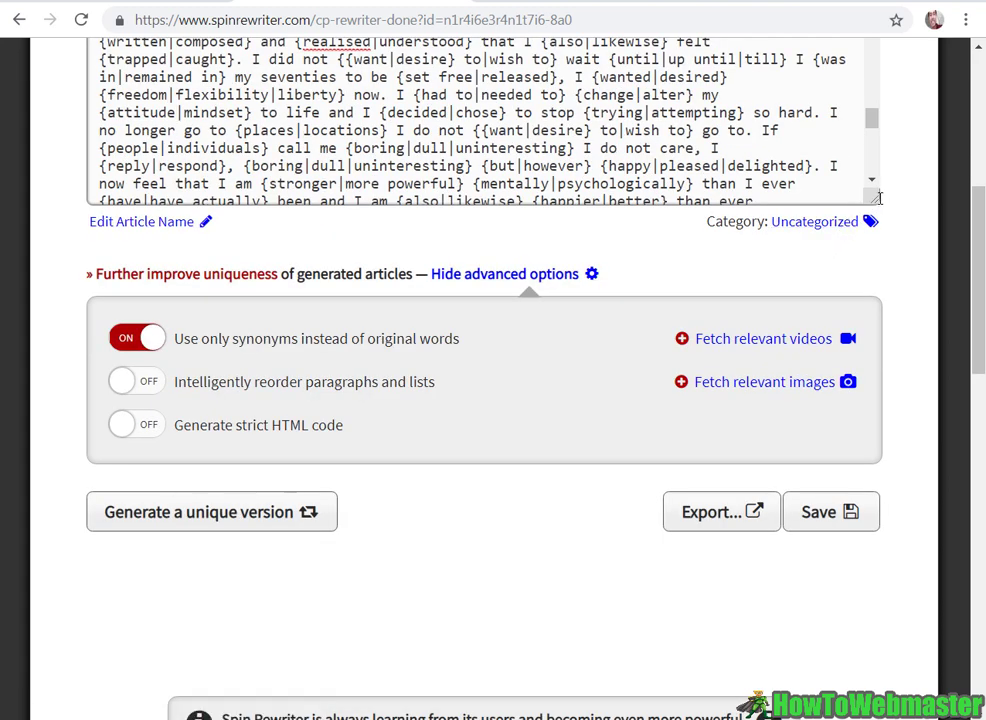
{"action": "left_click", "coordinate": [205, 505]}
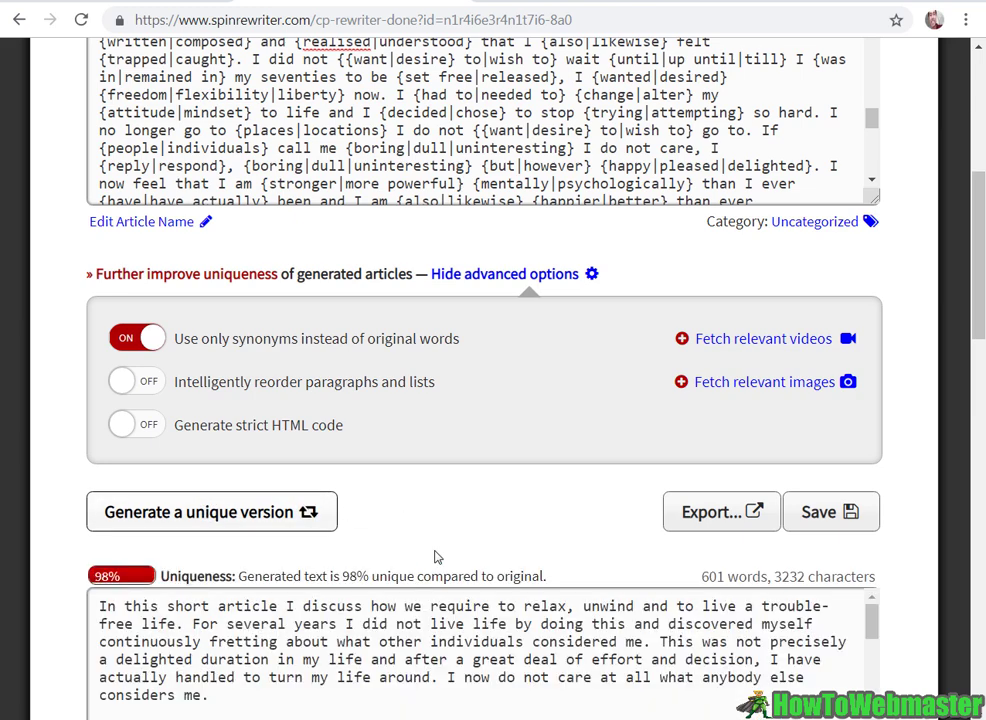
Step: Copy the whole generated article into Copyscape's Item 2 text, compare it with the original in Item 1, and highlight Item 2's match percentage
{"action": "scroll", "coordinate": [436, 557], "scroll_direction": "down", "scroll_amount": 1}
{"action": "scroll", "coordinate": [436, 557], "scroll_direction": "down", "scroll_amount": 1}
{"action": "left_click", "coordinate": [434, 548]}
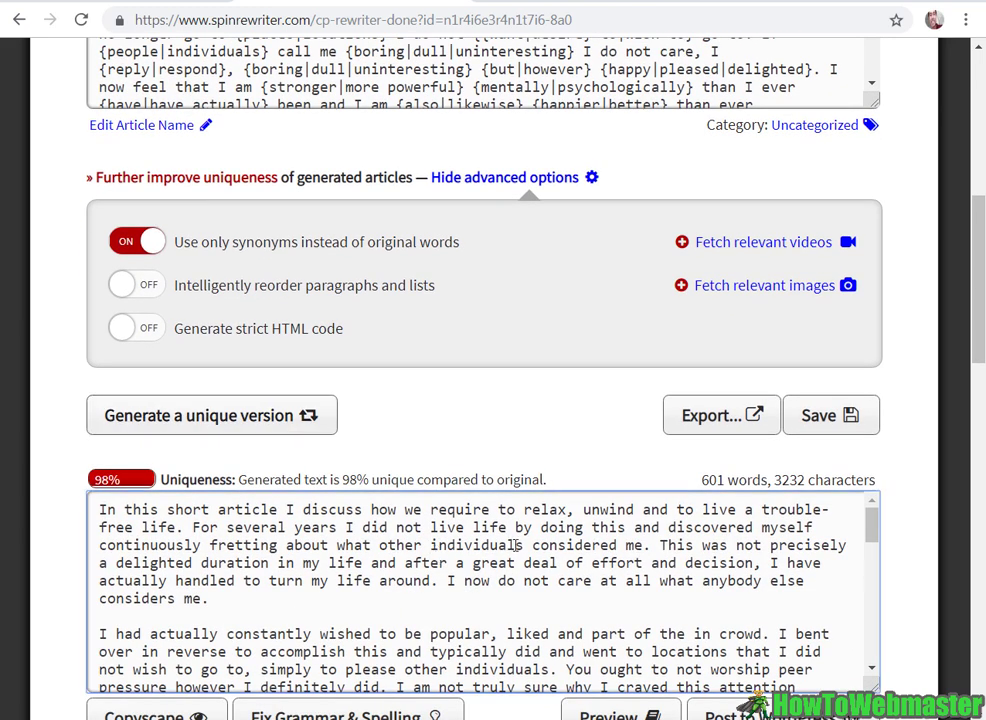
{"action": "key", "text": "ctrl+a"}
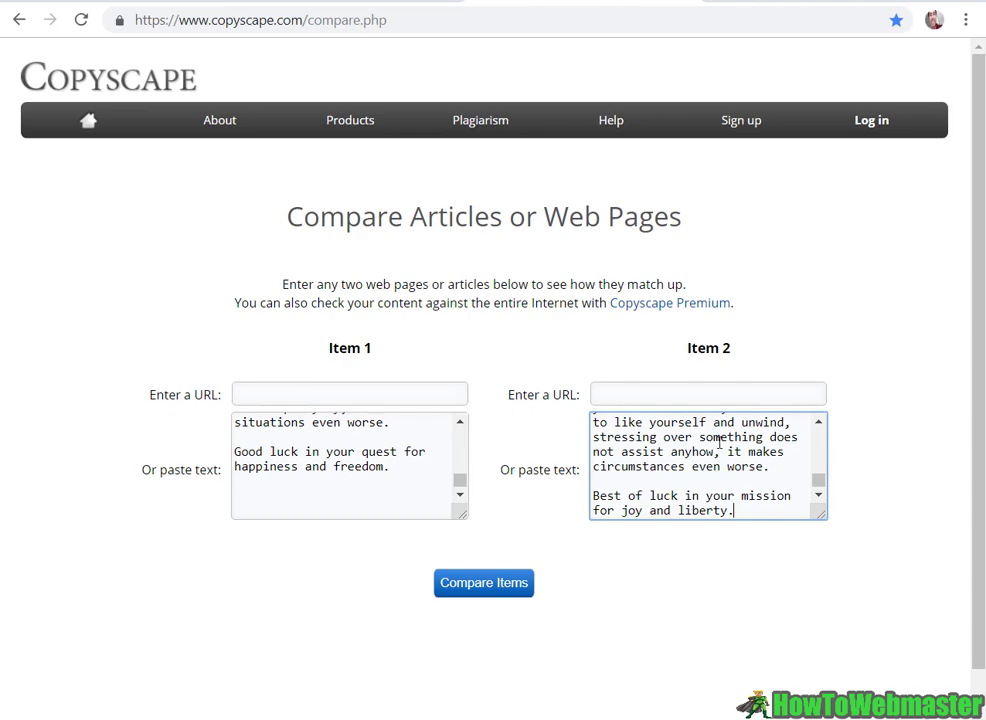
{"action": "left_click_drag", "start_coordinate": [740, 490], "coordinate": [640, 415]}
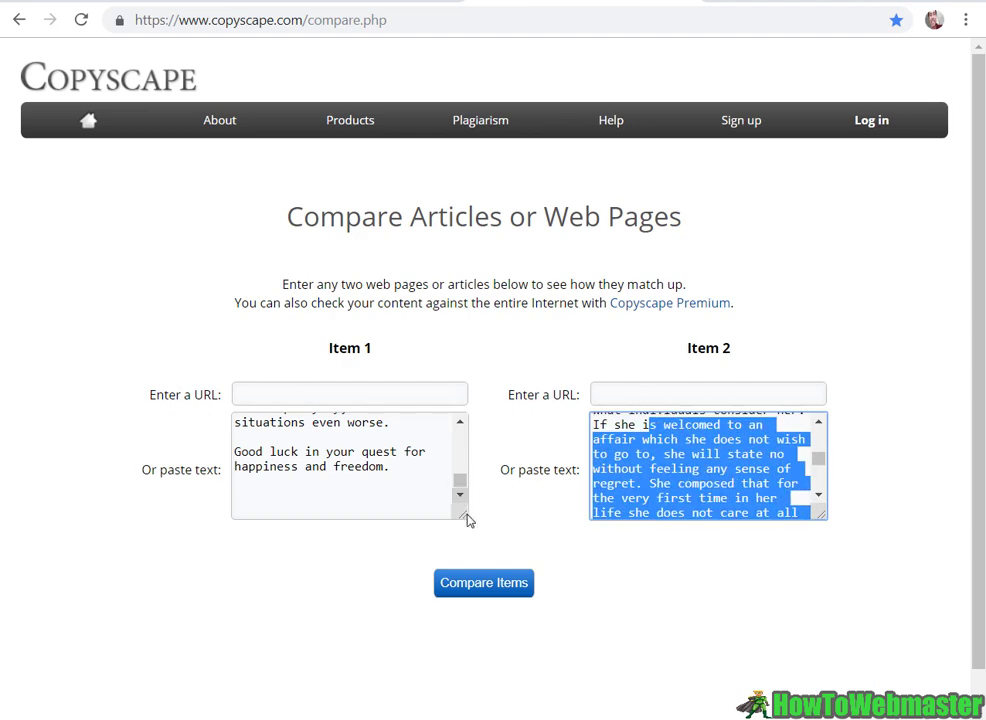
{"action": "left_click", "coordinate": [493, 595]}
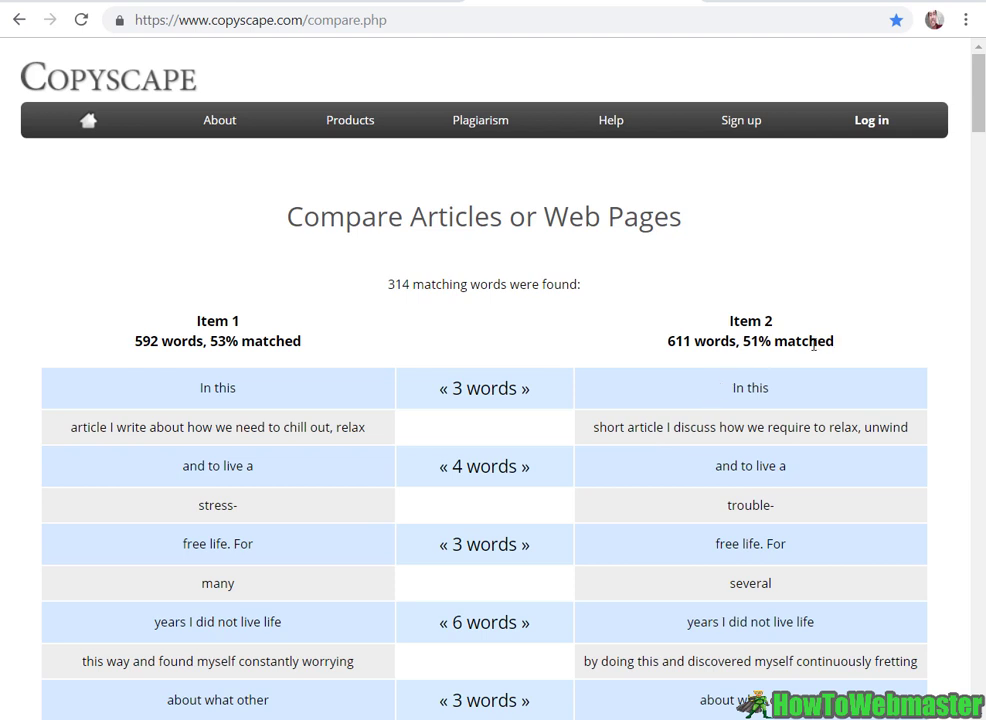
{"action": "left_click_drag", "start_coordinate": [834, 342], "coordinate": [743, 357]}
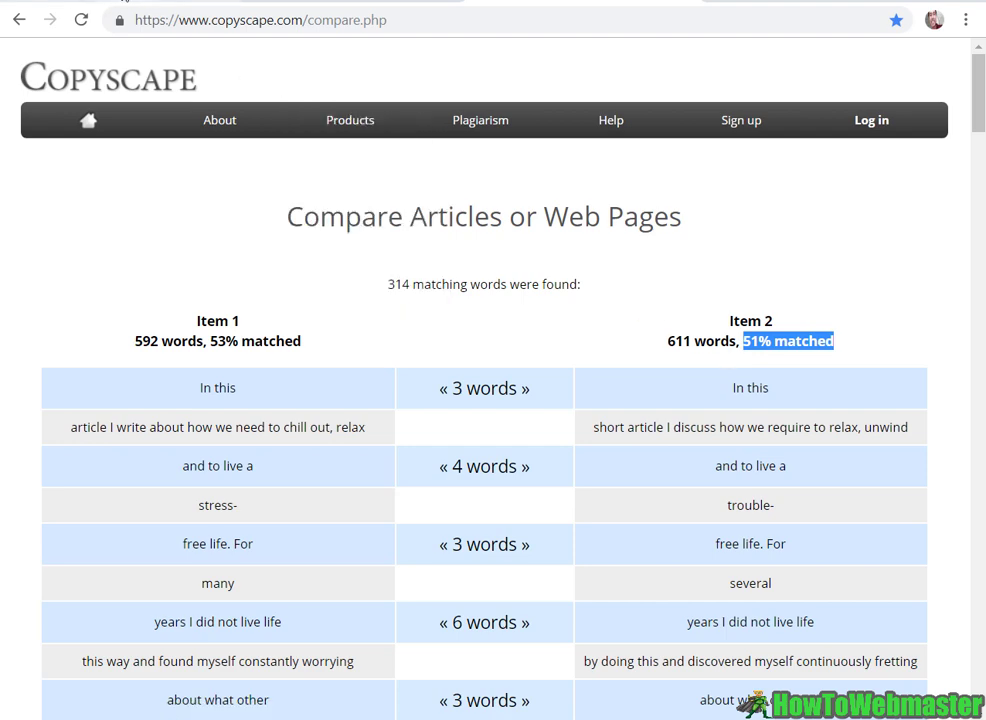
Step: Find the rewritten article links in the Spin Rewriter Review post and open Example 1
{"action": "left_click", "coordinate": [135, 4]}
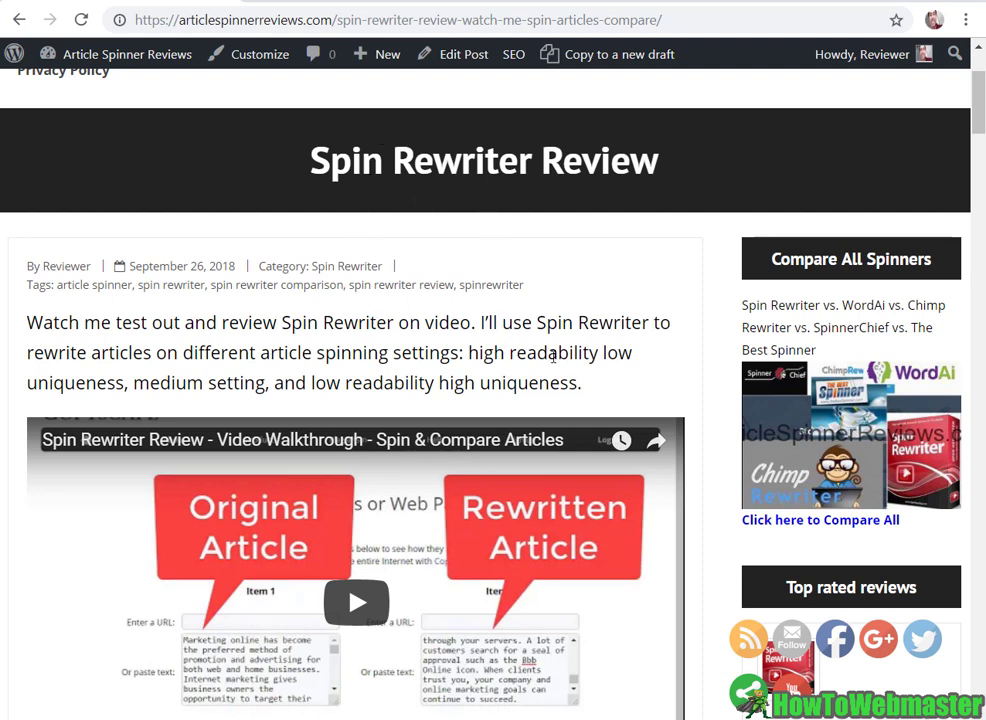
{"action": "scroll", "coordinate": [553, 356], "scroll_direction": "down", "scroll_amount": 10}
{"action": "left_click", "coordinate": [28, 380]}
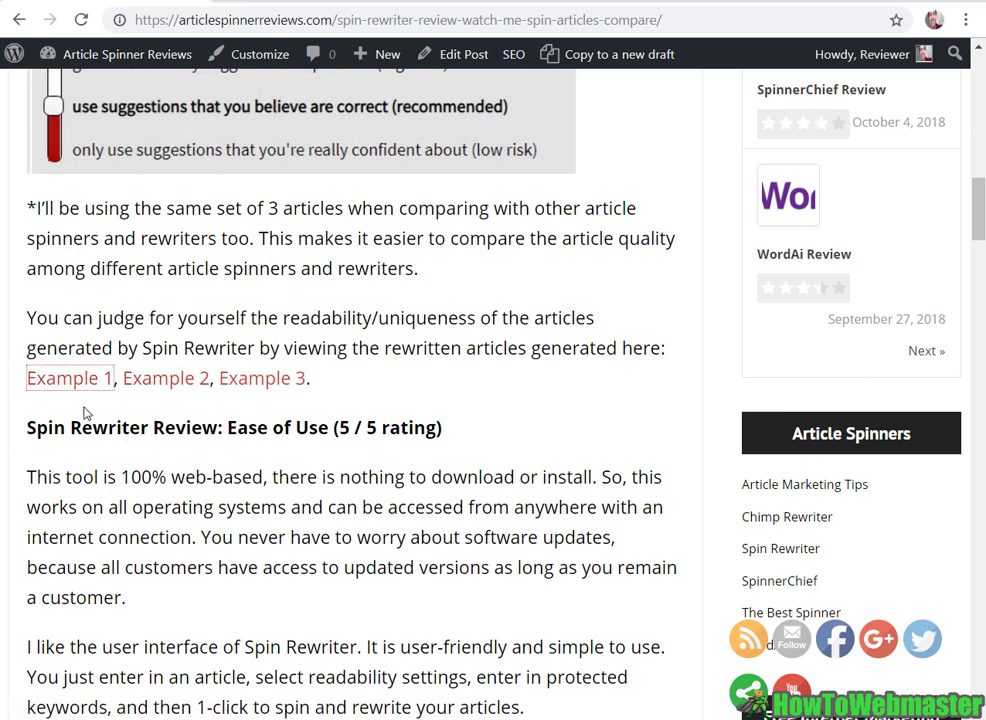
{"action": "left_click", "coordinate": [324, 3]}
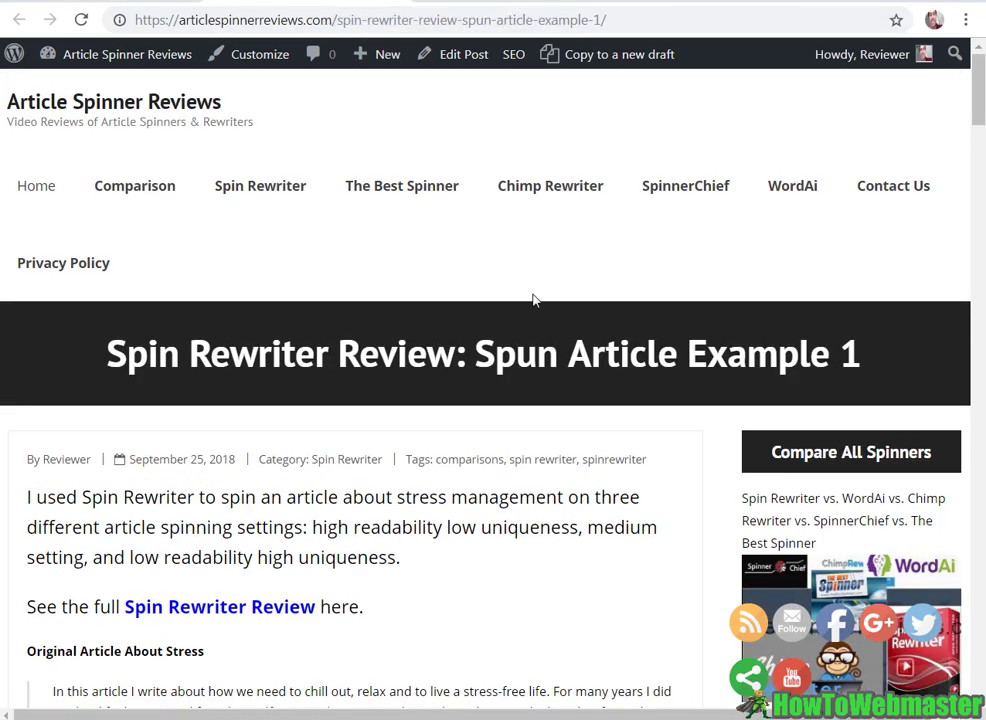
Step: Review the Spun Article Example 1 page from the original article to the High Readability version, highlighting that version's uniqueness figure
{"action": "scroll", "coordinate": [533, 300], "scroll_direction": "down", "scroll_amount": 3}
{"action": "scroll", "coordinate": [533, 300], "scroll_direction": "up", "scroll_amount": 2}
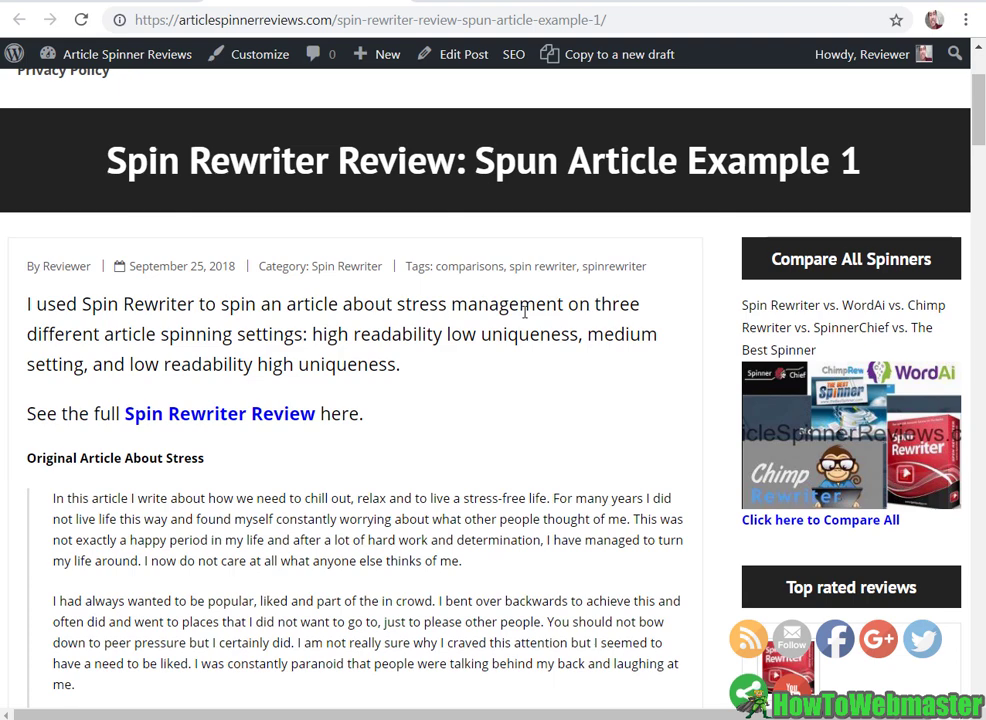
{"action": "scroll", "coordinate": [524, 312], "scroll_direction": "down", "scroll_amount": 1}
{"action": "left_click", "coordinate": [473, 6]}
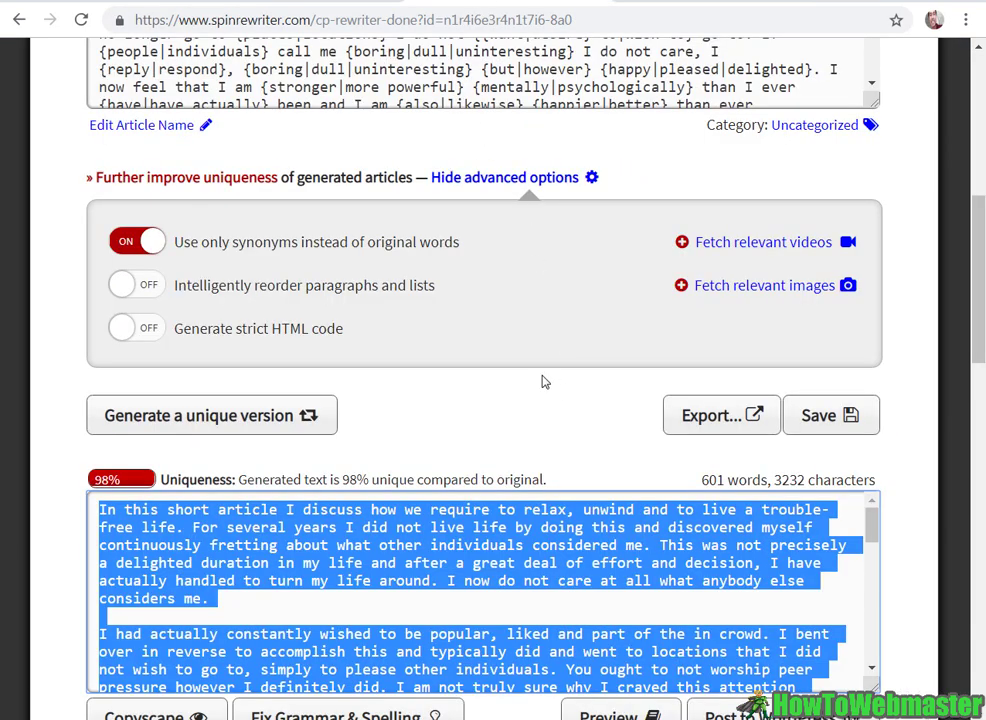
{"action": "key", "text": "ctrl+shift+Tab"}
{"action": "scroll", "coordinate": [382, 342], "scroll_direction": "down", "scroll_amount": 2}
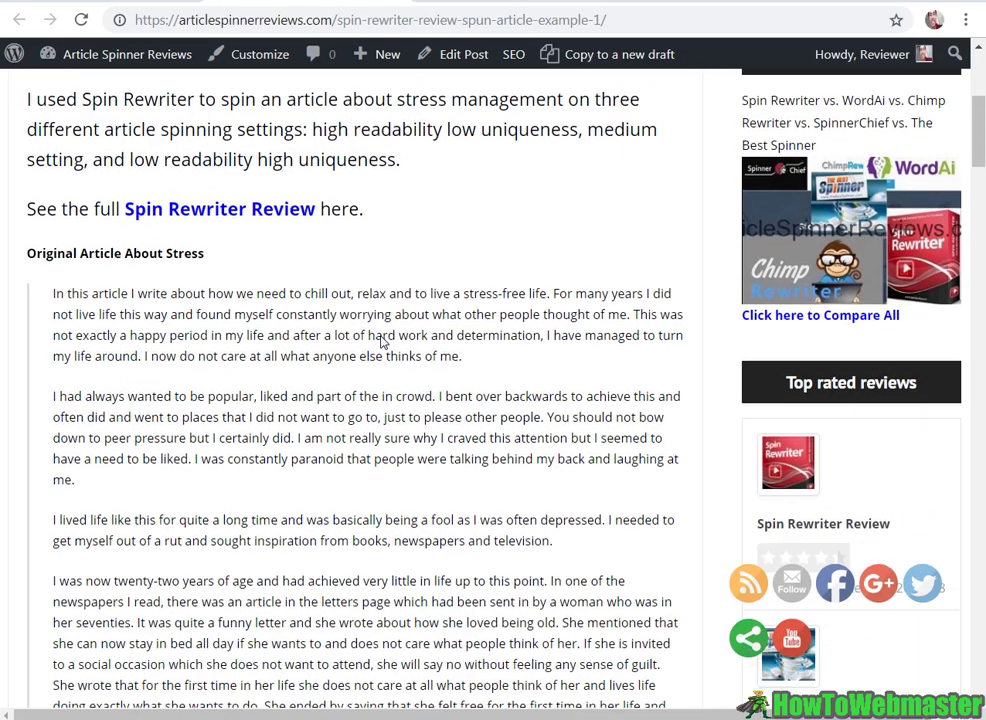
{"action": "scroll", "coordinate": [382, 342], "scroll_direction": "down", "scroll_amount": 12}
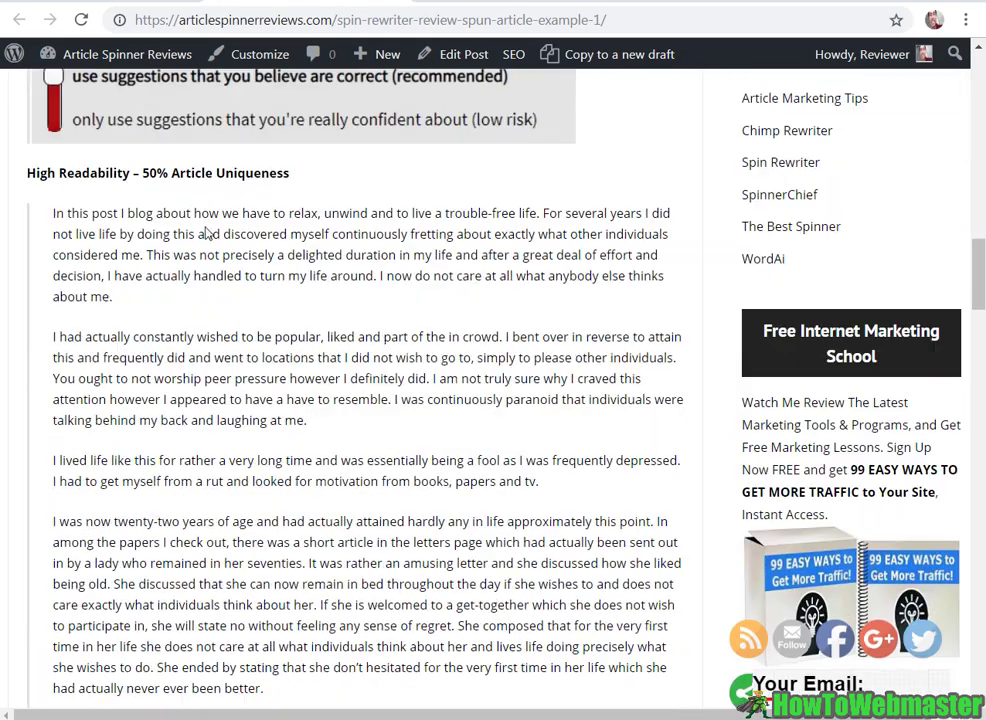
{"action": "left_click_drag", "start_coordinate": [143, 172], "coordinate": [300, 175]}
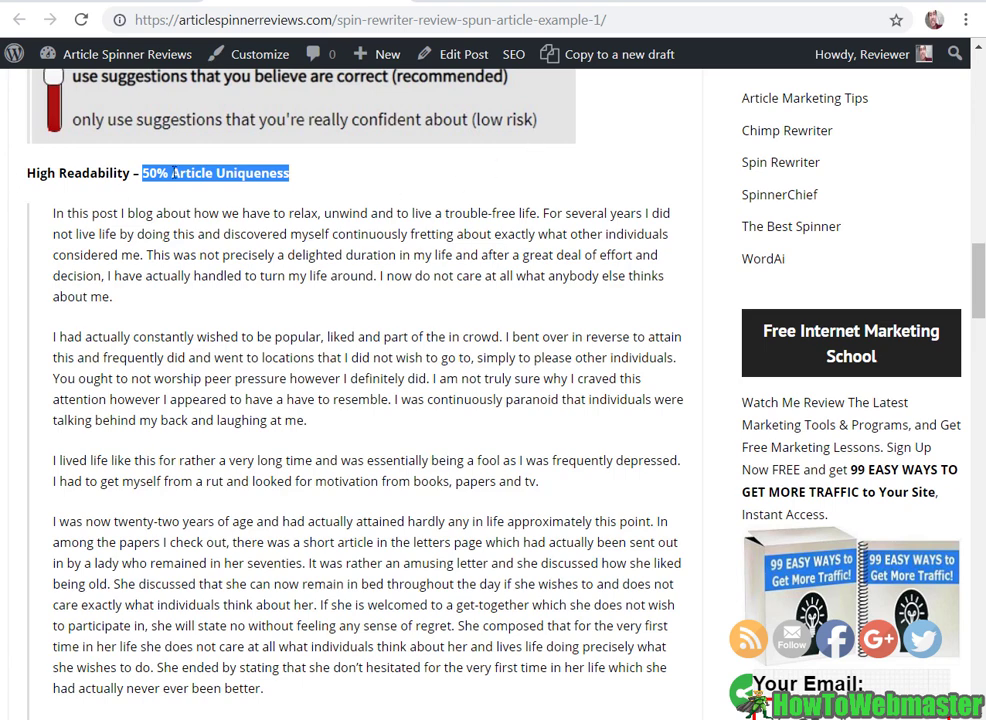
{"action": "scroll", "coordinate": [174, 172], "scroll_direction": "up", "scroll_amount": 1}
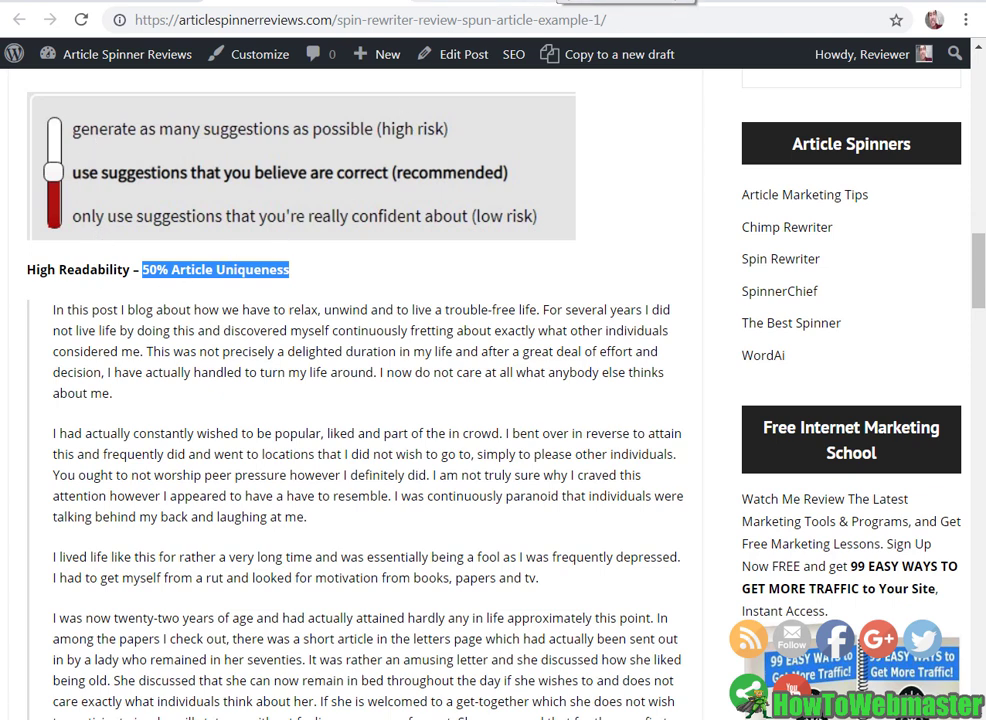
Step: Switch to the Copyscape comparison and highlight the word count and match percentage of Item 2
{"action": "left_click", "coordinate": [545, 3]}
{"action": "left_click_drag", "start_coordinate": [667, 342], "coordinate": [788, 336]}
{"action": "left_click", "coordinate": [803, 317]}
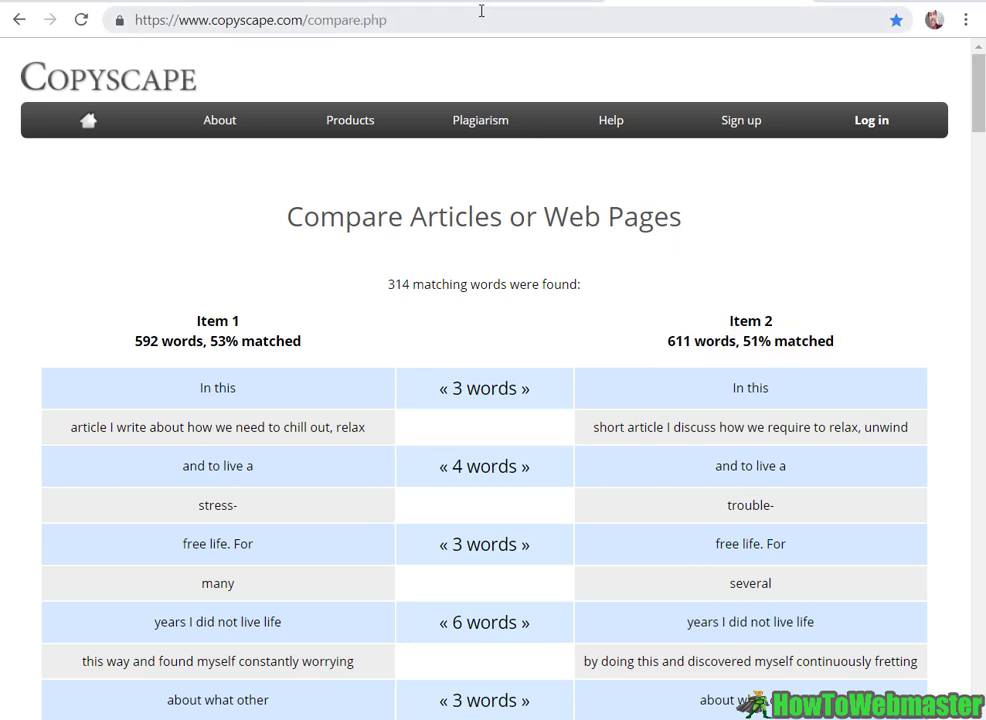
Step: Return to the generated article in Spin Rewriter and enlarge its text box so more lines fit
{"action": "left_click", "coordinate": [250, 3]}
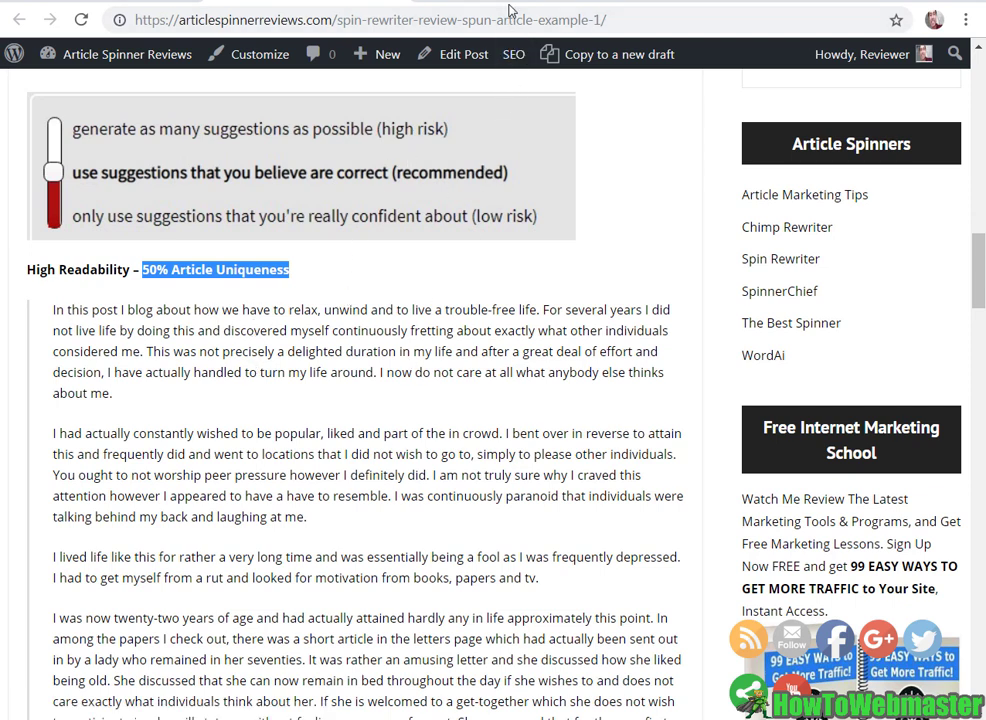
{"action": "left_click", "coordinate": [420, 3]}
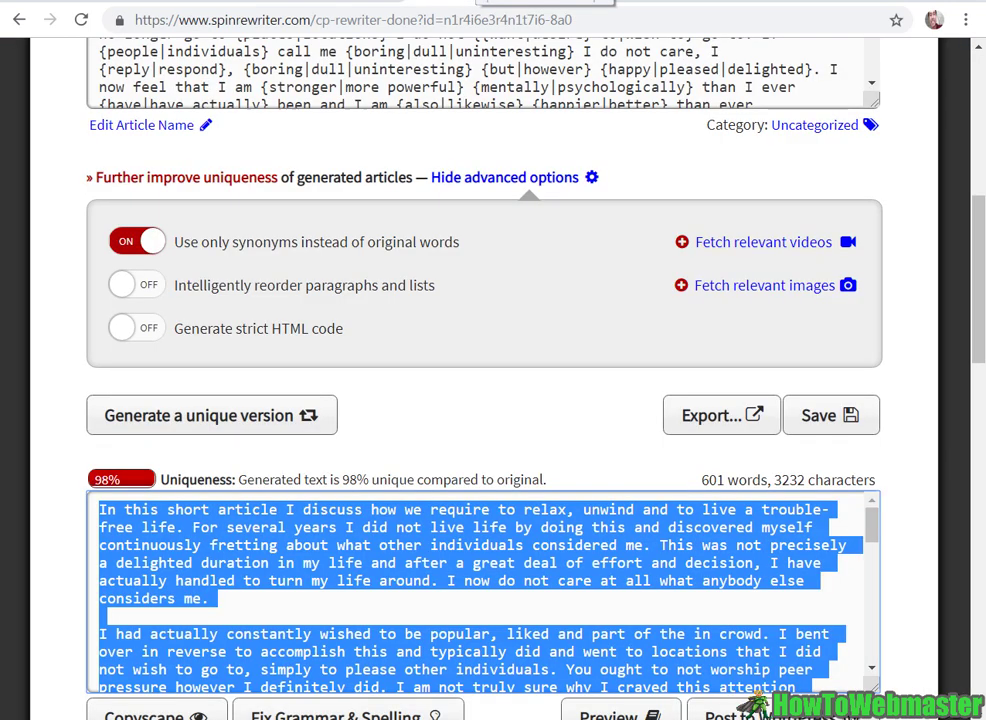
{"action": "scroll", "coordinate": [349, 408], "scroll_direction": "down", "scroll_amount": 2}
{"action": "left_click", "coordinate": [208, 405]}
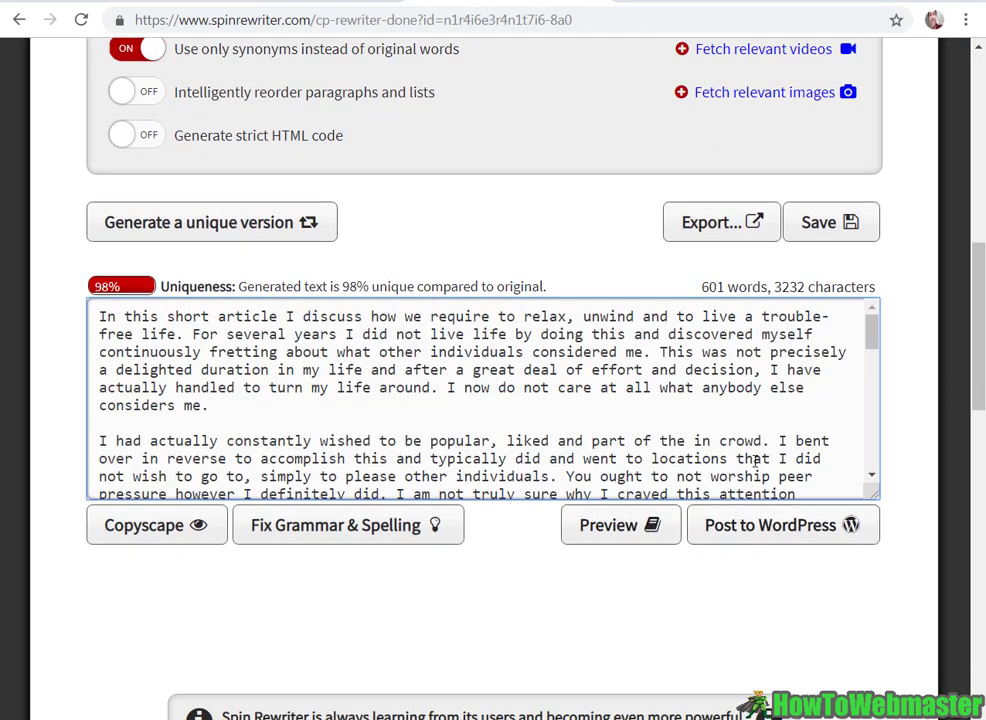
{"action": "left_click_drag", "start_coordinate": [876, 501], "coordinate": [880, 624]}
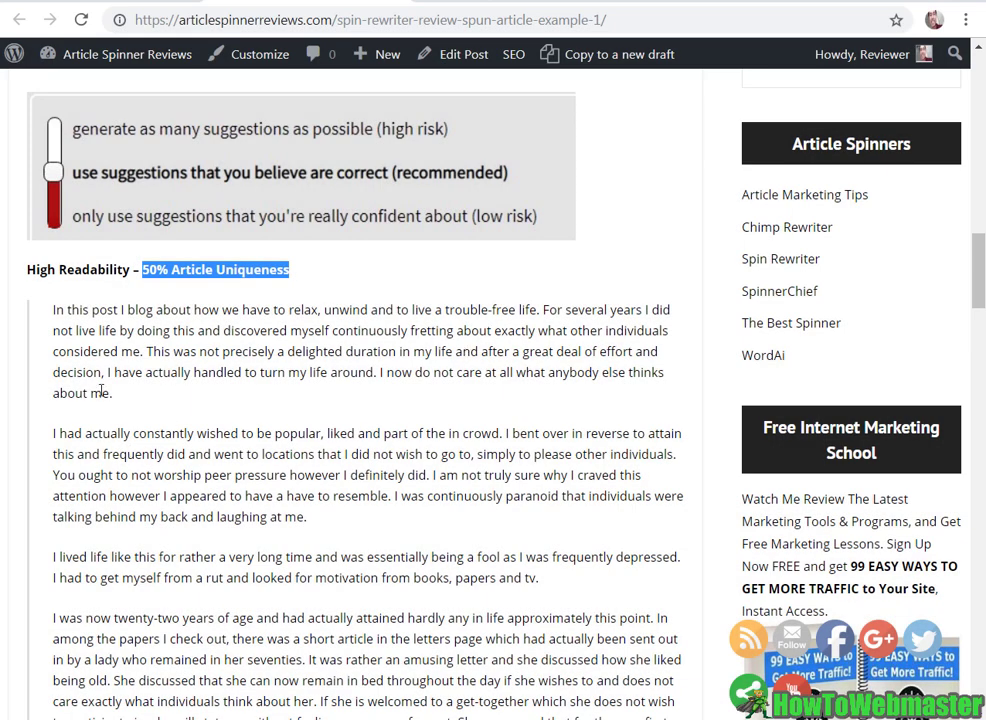
Step: Compare the first paragraph of the High Readability example with that of the newly generated article, highlighting each
{"action": "left_click_drag", "start_coordinate": [120, 397], "coordinate": [53, 312]}
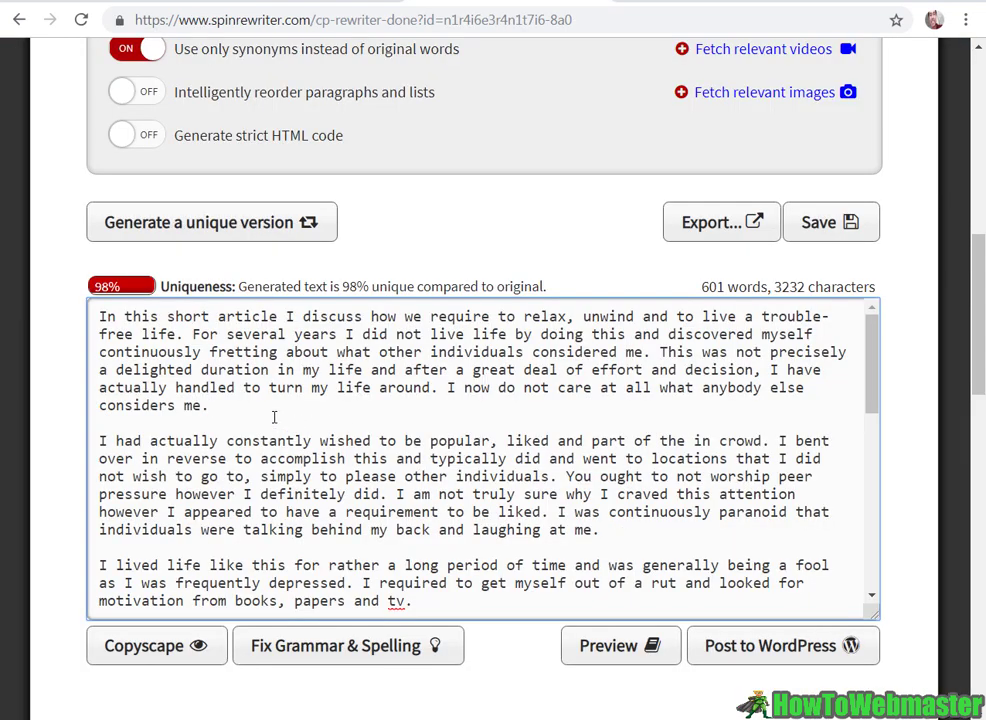
{"action": "left_click_drag", "start_coordinate": [215, 407], "coordinate": [67, 328]}
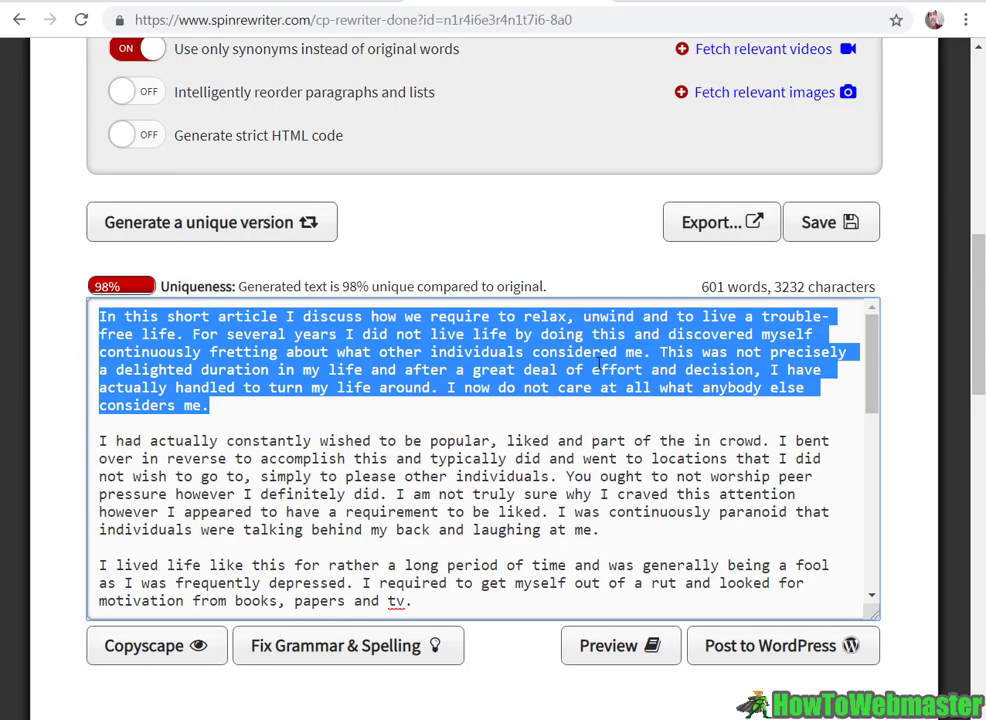
{"action": "left_click", "coordinate": [431, 334]}
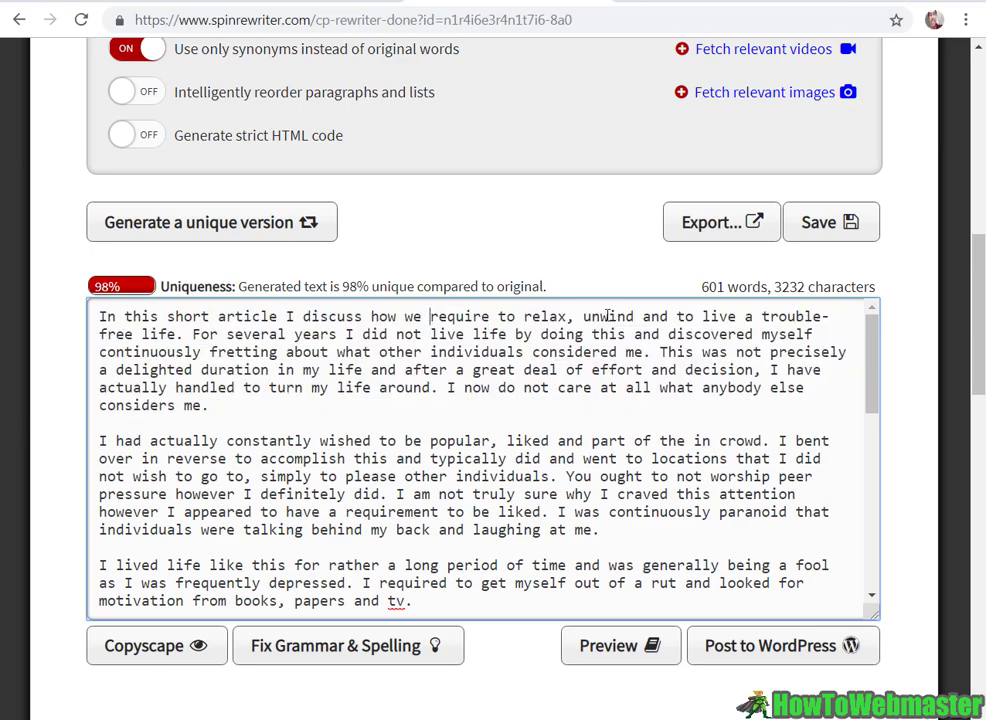
Step: Read through the generated article to its end and look over the spintax and advanced options above it
{"action": "scroll", "coordinate": [583, 452], "scroll_direction": "down", "scroll_amount": 10}
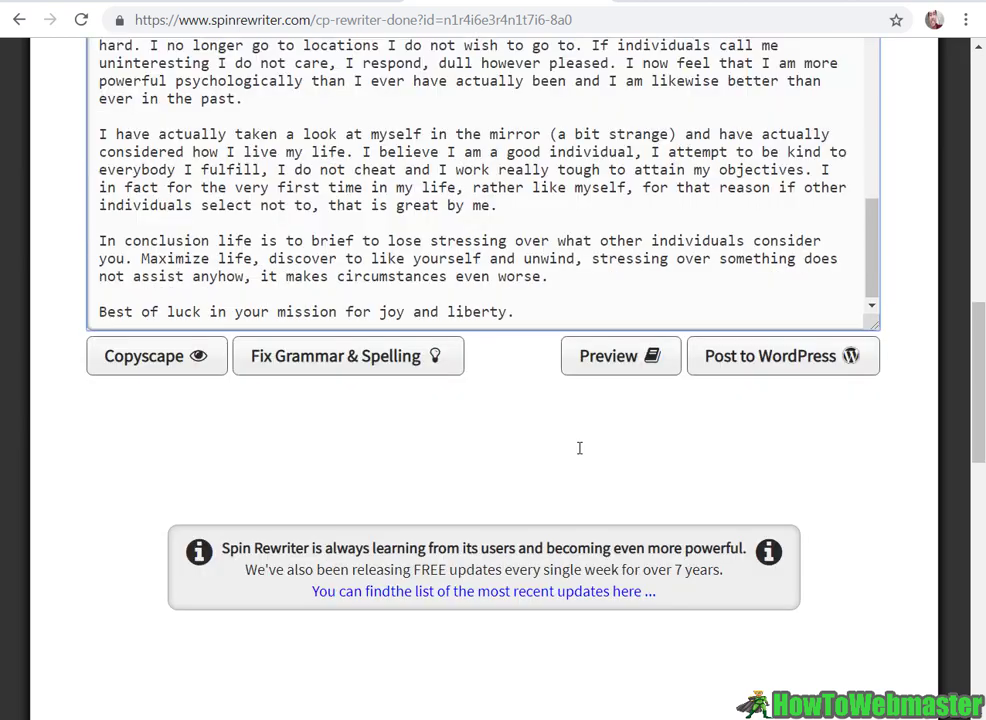
{"action": "scroll", "coordinate": [580, 449], "scroll_direction": "up", "scroll_amount": 12}
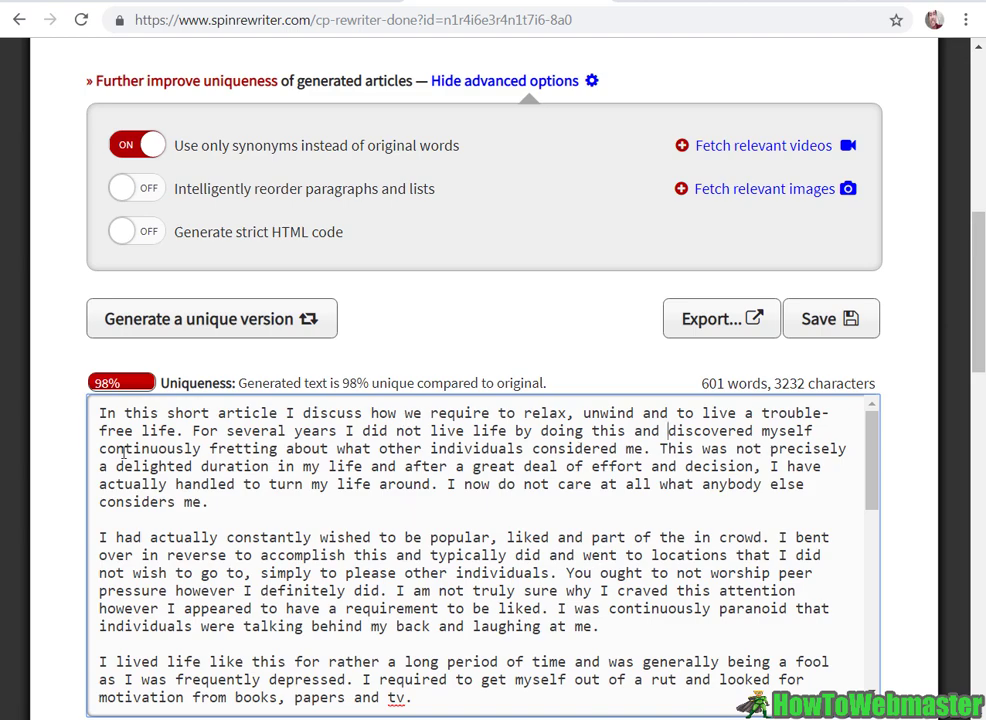
{"action": "scroll", "coordinate": [458, 484], "scroll_direction": "up", "scroll_amount": 5}
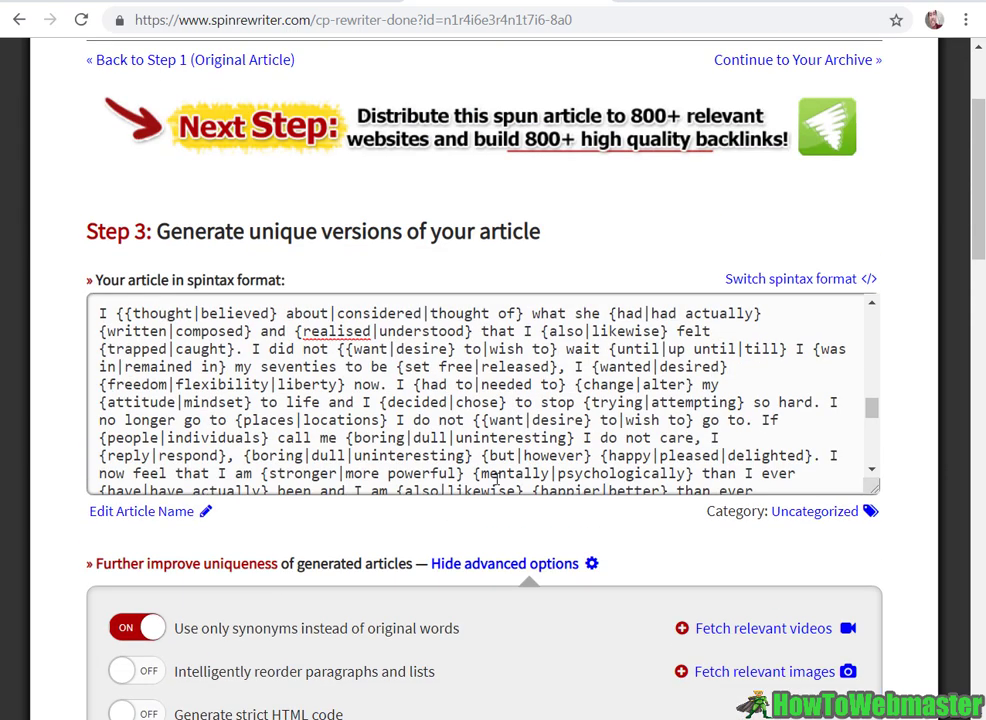
{"action": "scroll", "coordinate": [531, 476], "scroll_direction": "down", "scroll_amount": 15}
{"action": "scroll", "coordinate": [620, 511], "scroll_direction": "down", "scroll_amount": 3}
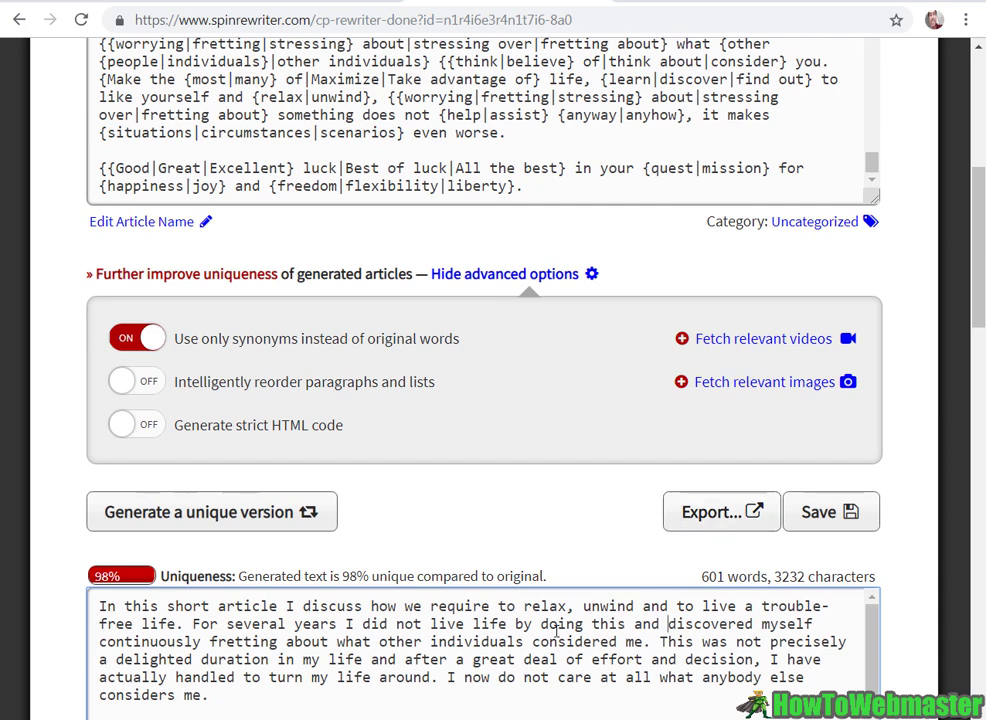
{"action": "scroll", "coordinate": [361, 618], "scroll_direction": "down", "scroll_amount": 2}
{"action": "scroll", "coordinate": [361, 618], "scroll_direction": "up", "scroll_amount": 2}
Step: Start a new single-article rewrite, paste in the copied web hosting article and look through it to the end
{"action": "scroll", "coordinate": [514, 409], "scroll_direction": "up", "scroll_amount": 5}
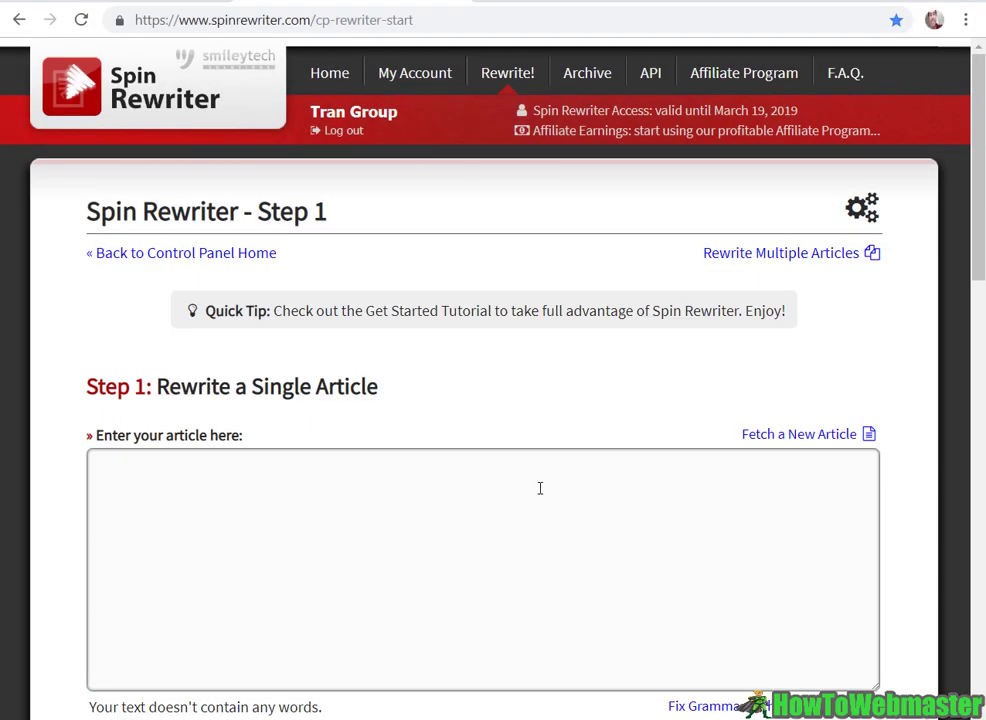
{"action": "left_click", "coordinate": [540, 488]}
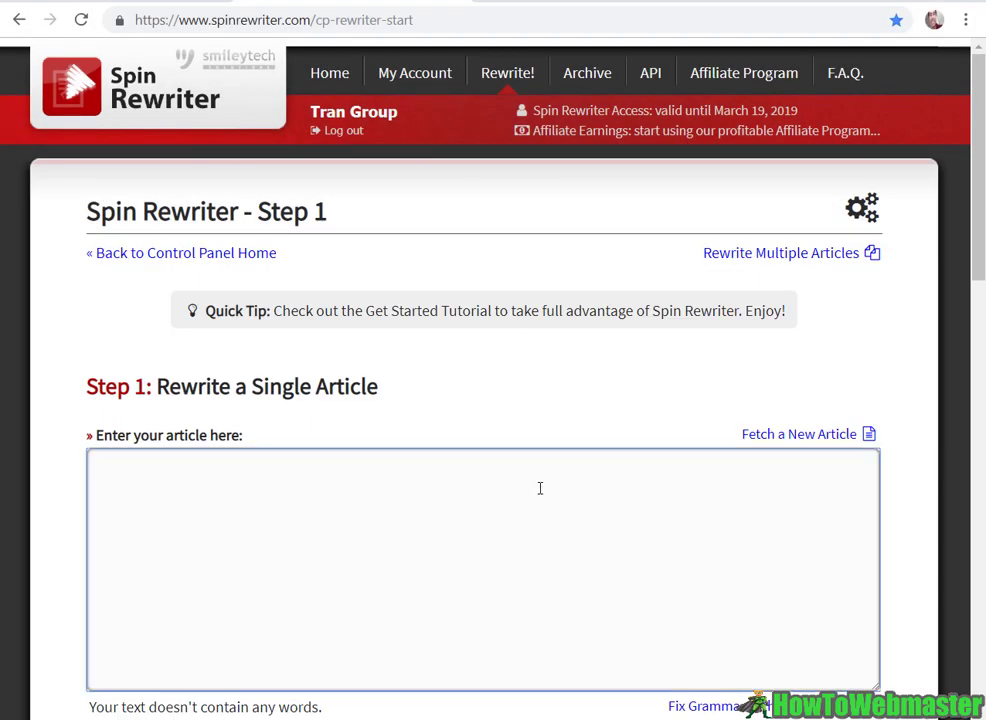
{"action": "key", "text": "ctrl+v"}
{"action": "scroll", "coordinate": [513, 477], "scroll_direction": "up", "scroll_amount": 15}
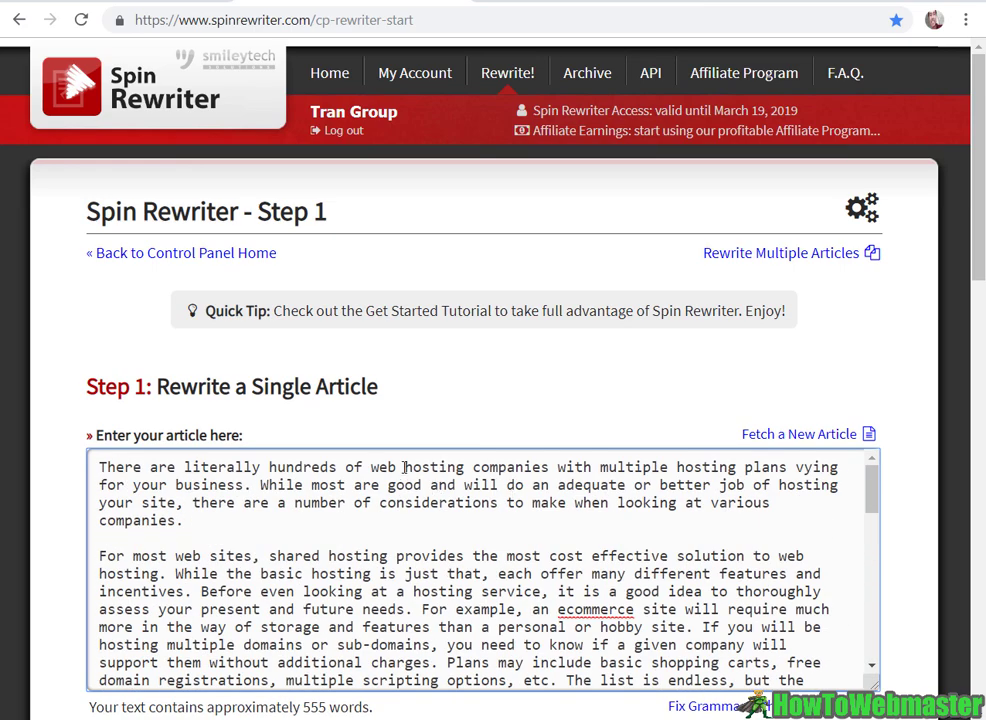
{"action": "left_click_drag", "start_coordinate": [404, 467], "coordinate": [502, 468]}
{"action": "scroll", "coordinate": [613, 469], "scroll_direction": "down", "scroll_amount": 2}
{"action": "scroll", "coordinate": [787, 475], "scroll_direction": "down", "scroll_amount": 5}
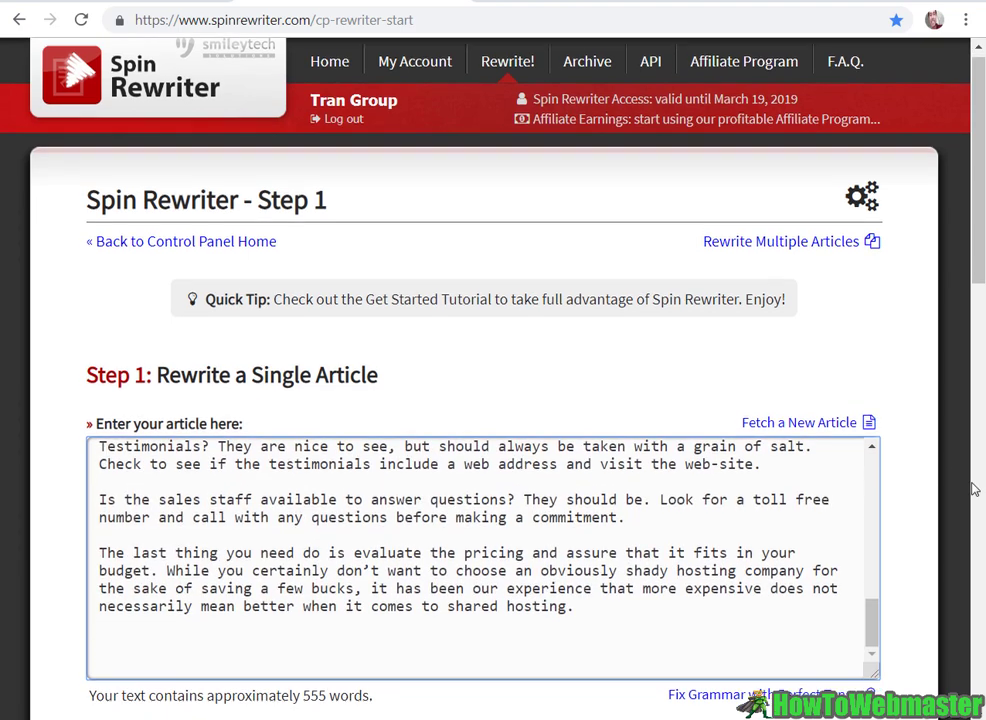
Step: Review the One-Click Rewrite settings and run the rewrite with the most readable synonym option
{"action": "left_click", "coordinate": [770, 485]}
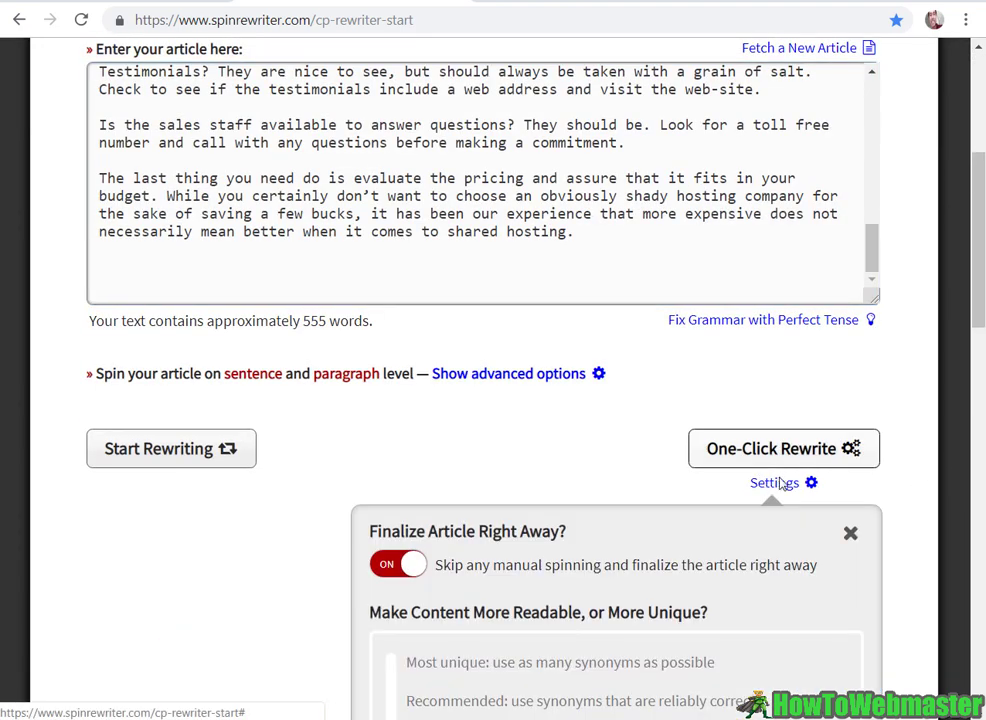
{"action": "scroll", "coordinate": [700, 465], "scroll_direction": "down", "scroll_amount": 2}
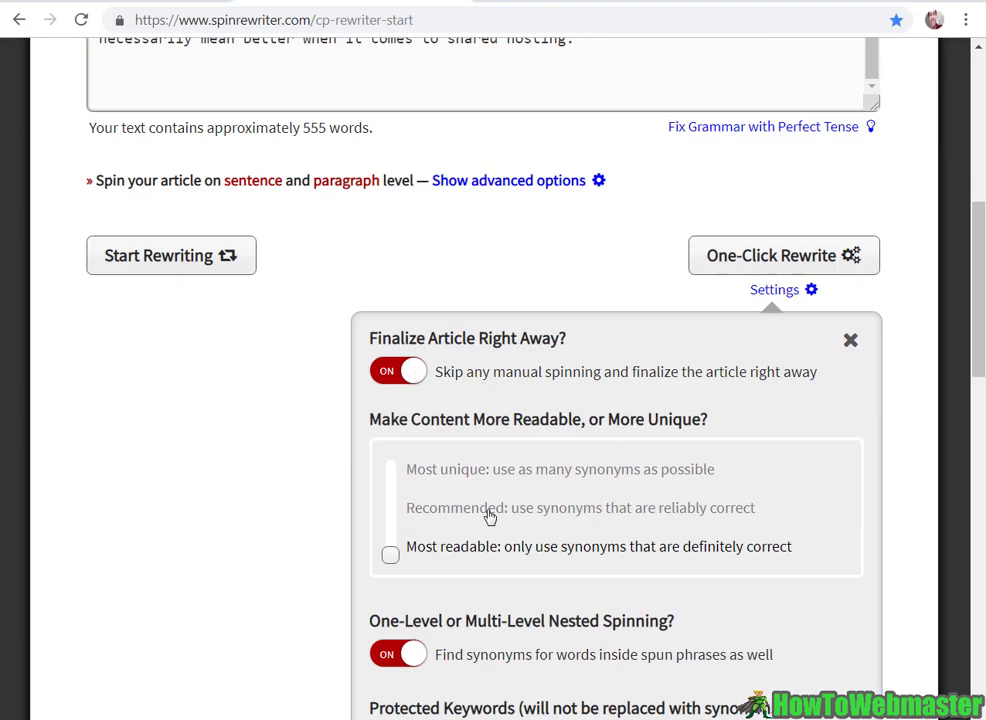
{"action": "scroll", "coordinate": [492, 545], "scroll_direction": "down", "scroll_amount": 2}
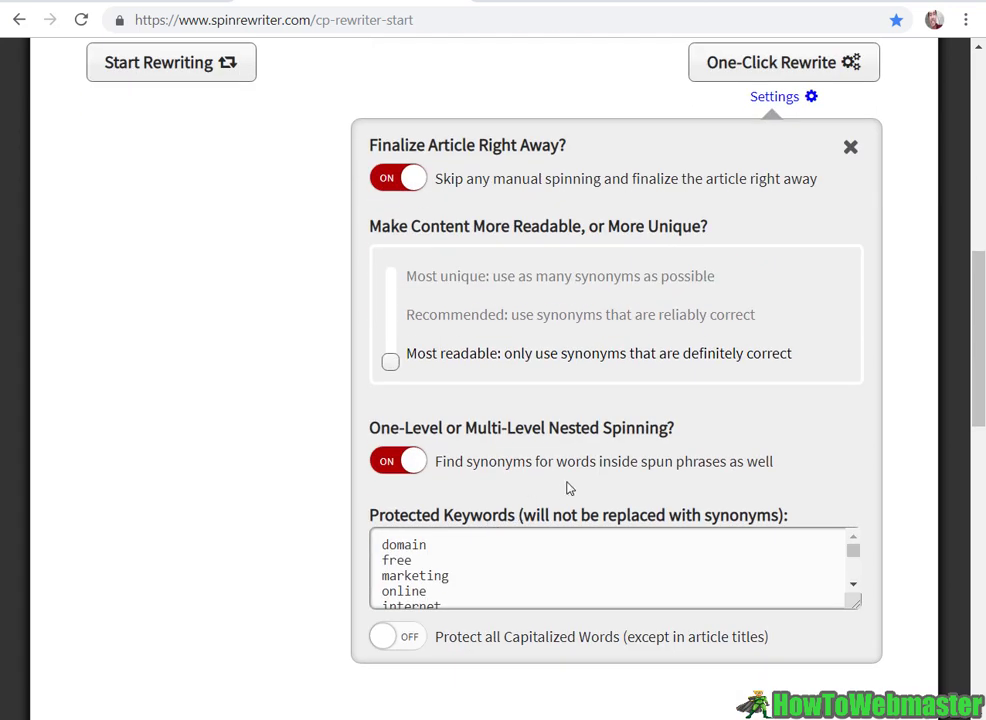
{"action": "scroll", "coordinate": [706, 312], "scroll_direction": "up", "scroll_amount": 1}
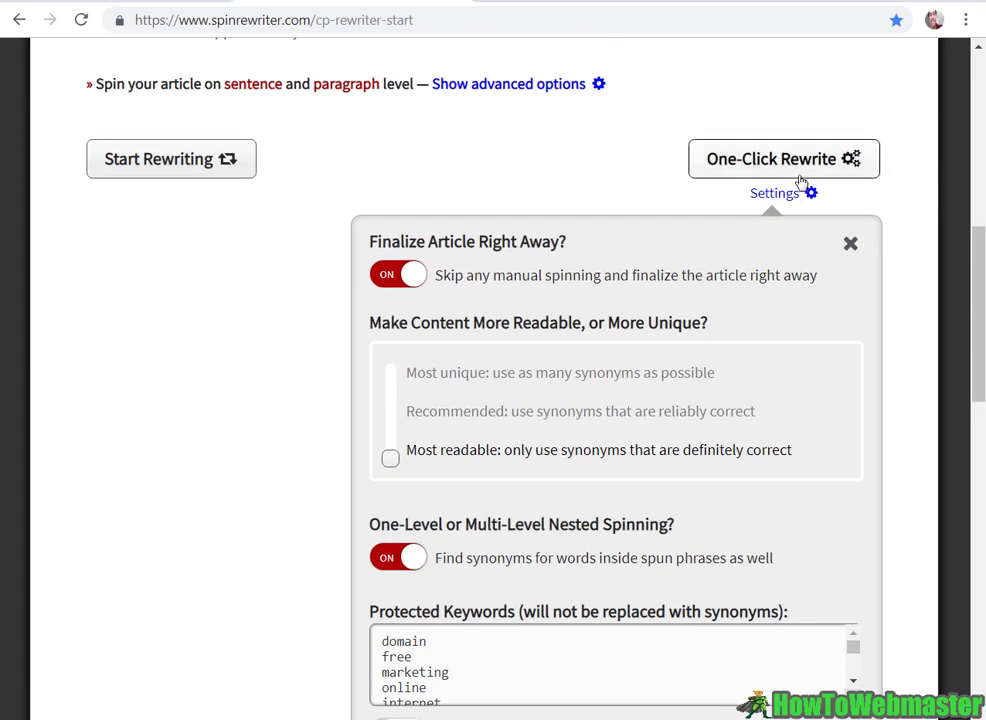
{"action": "left_click", "coordinate": [796, 170]}
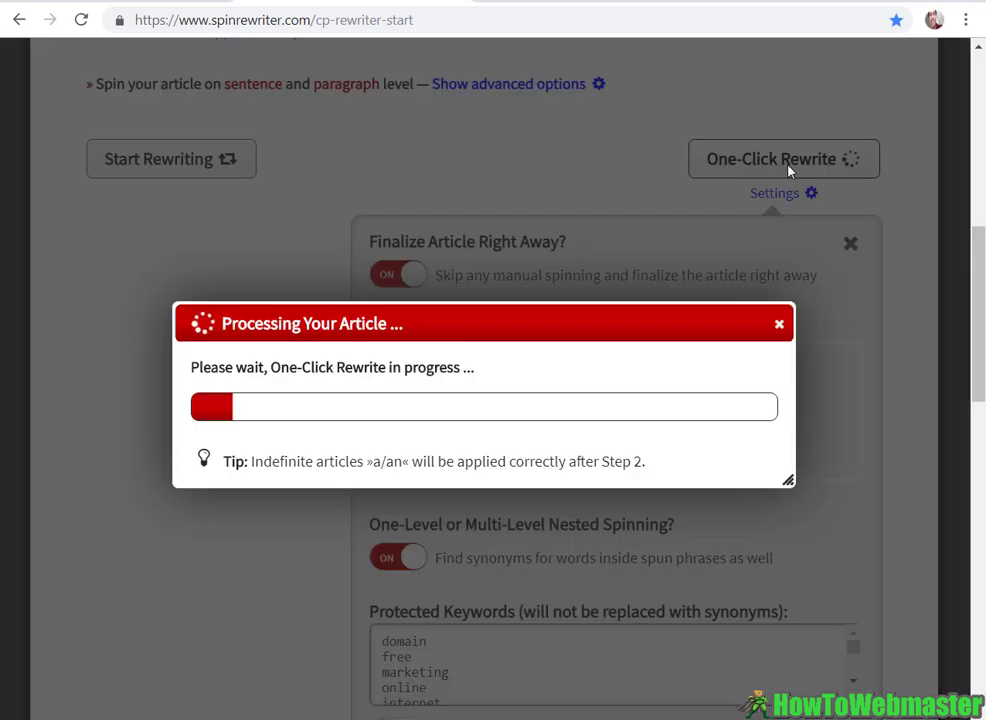
Step: Look through the web hosting article's spintax and generate a unique version with only synonyms used
{"action": "scroll", "coordinate": [806, 184], "scroll_direction": "down", "scroll_amount": 4}
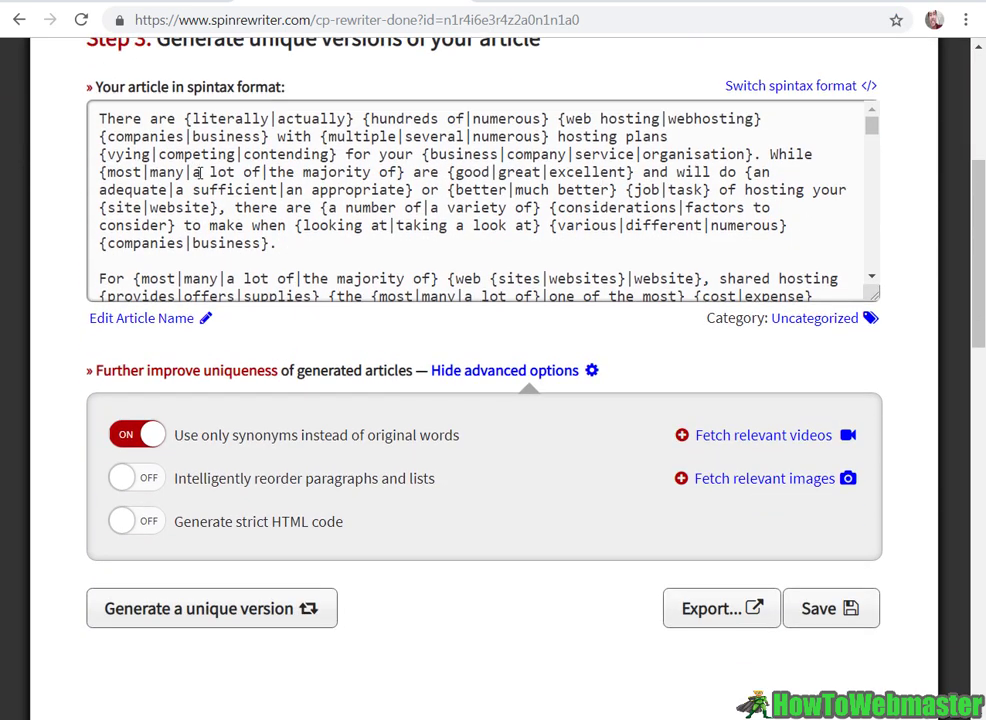
{"action": "scroll", "coordinate": [197, 172], "scroll_direction": "up", "scroll_amount": 1}
{"action": "scroll", "coordinate": [484, 272], "scroll_direction": "down", "scroll_amount": 5}
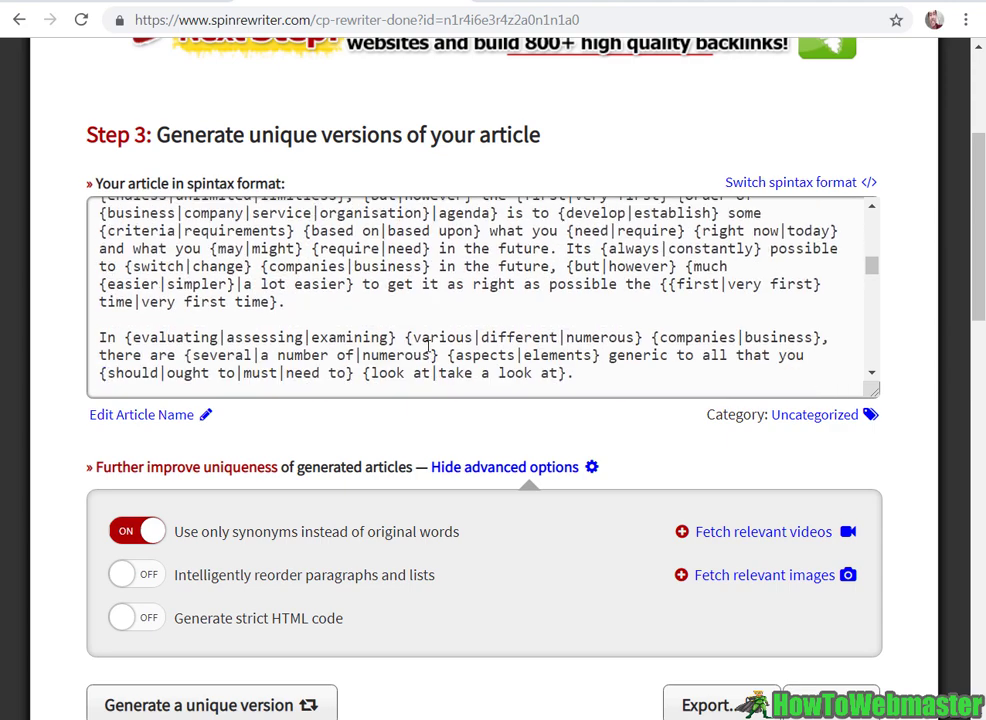
{"action": "scroll", "coordinate": [367, 392], "scroll_direction": "down", "scroll_amount": 4}
{"action": "left_click", "coordinate": [220, 319]}
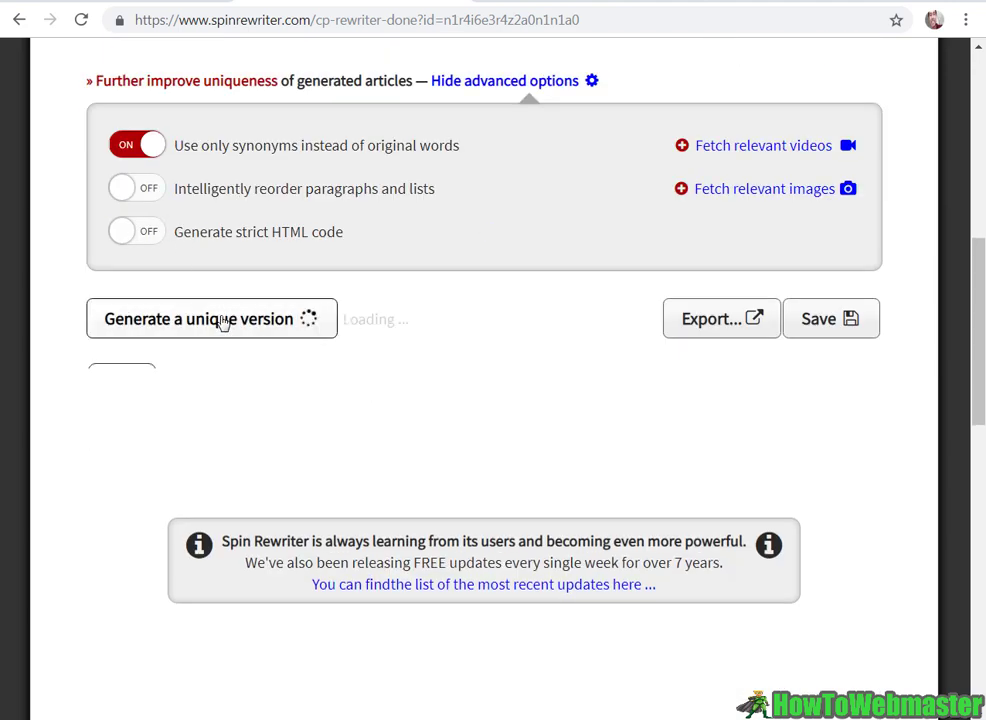
Step: Copy the whole generated article into Item 2 of the Copyscape comparison and compare it with the original in Item 1
{"action": "left_click", "coordinate": [455, 467]}
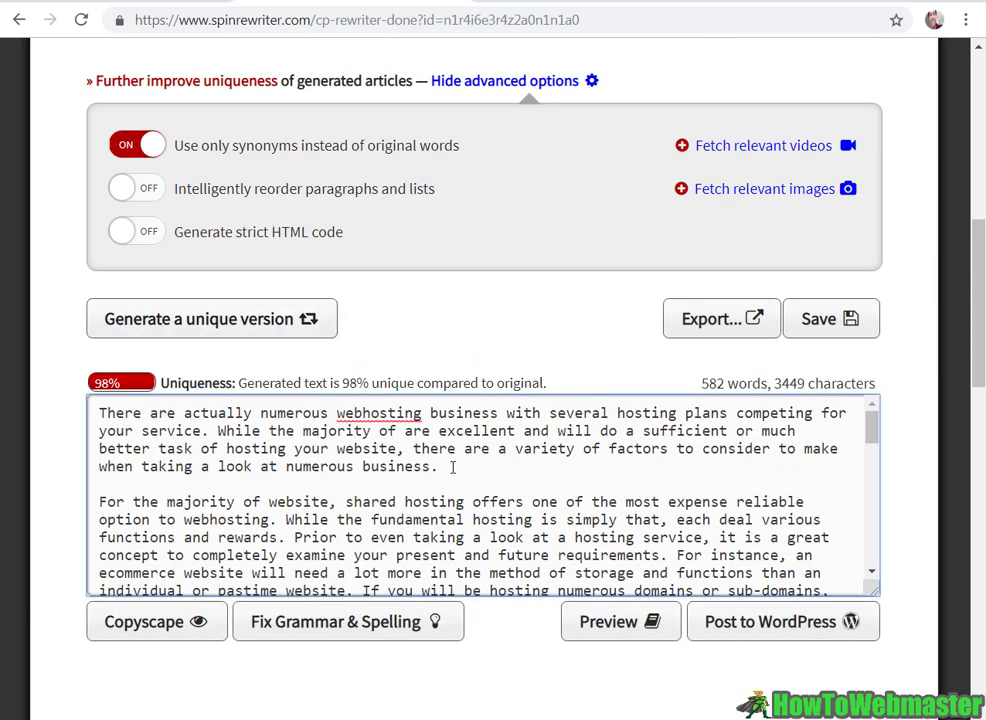
{"action": "key", "text": "ctrl+a"}
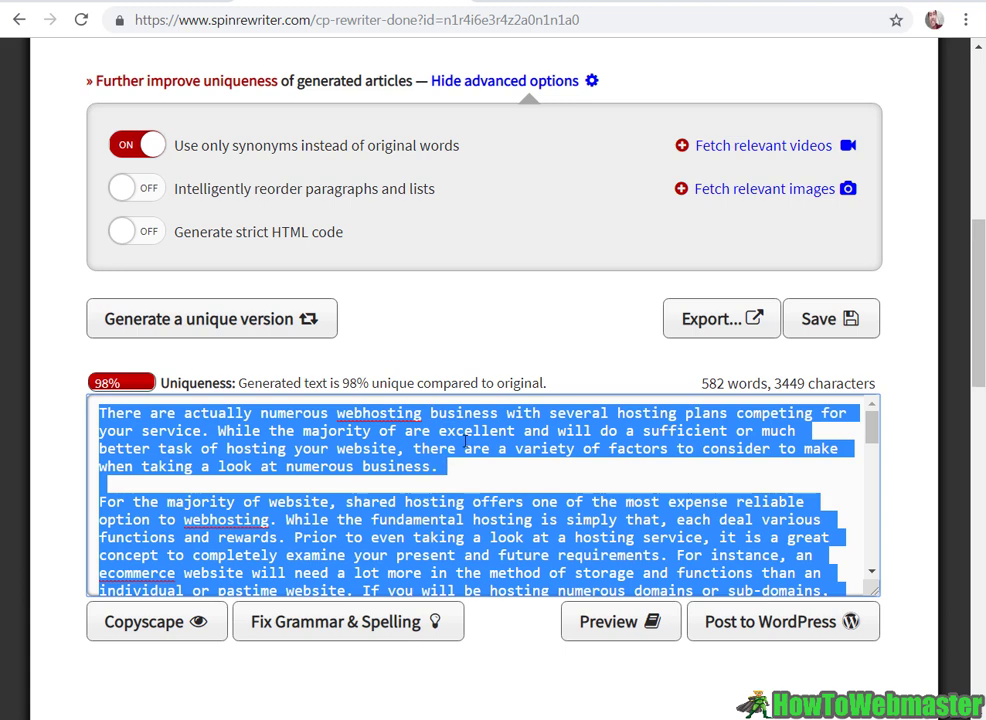
{"action": "key", "text": "ctrl+Tab"}
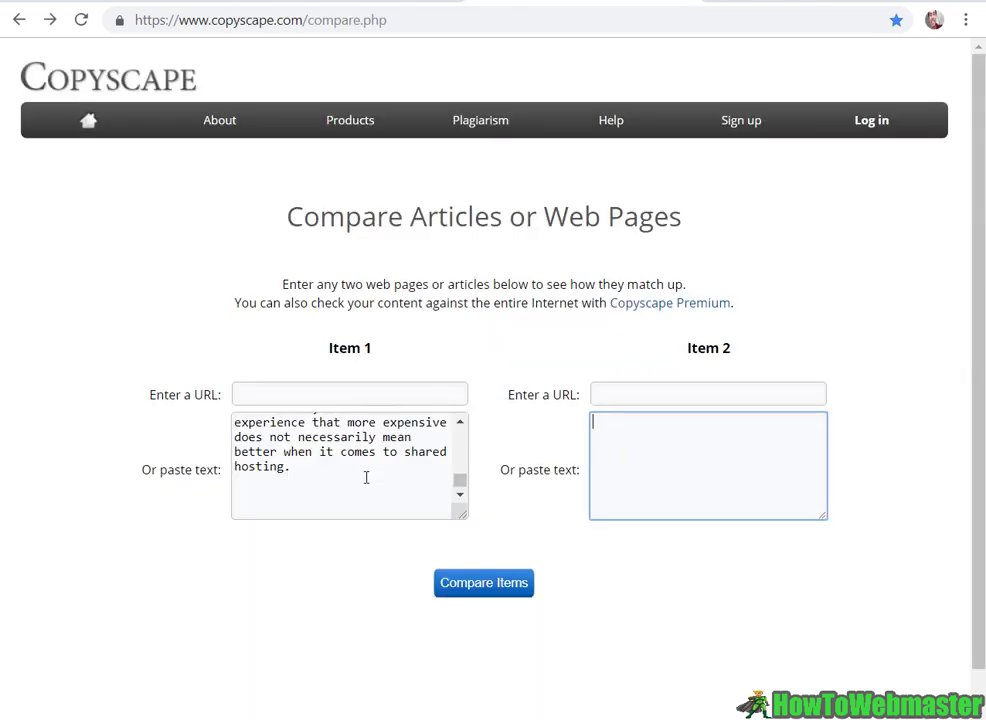
{"action": "key", "text": "ctrl+v"}
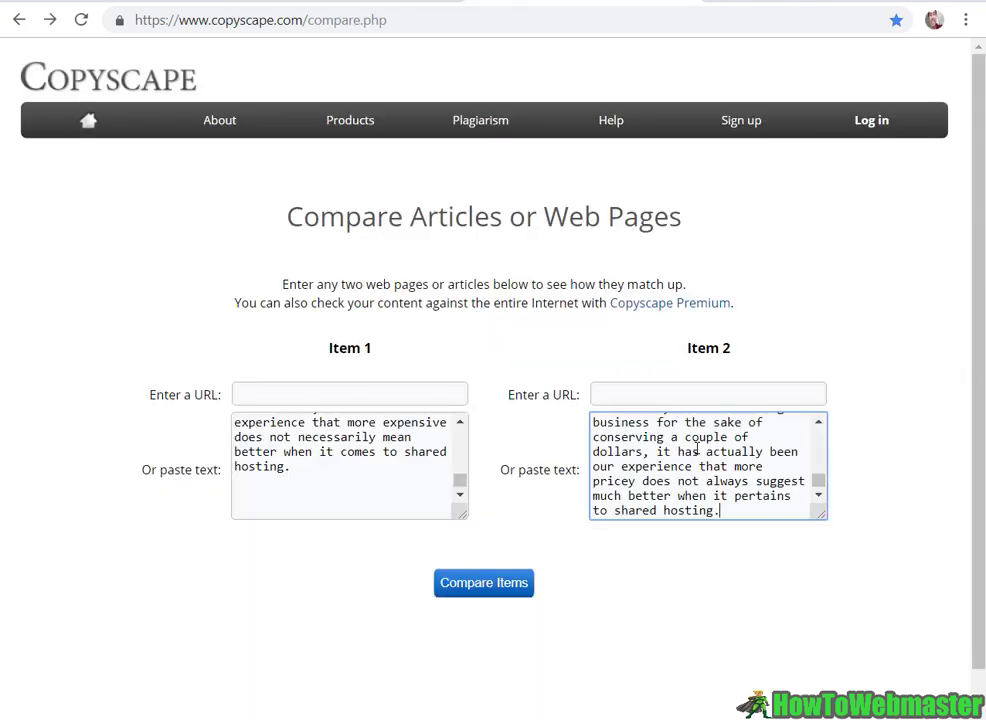
{"action": "left_click", "coordinate": [507, 581]}
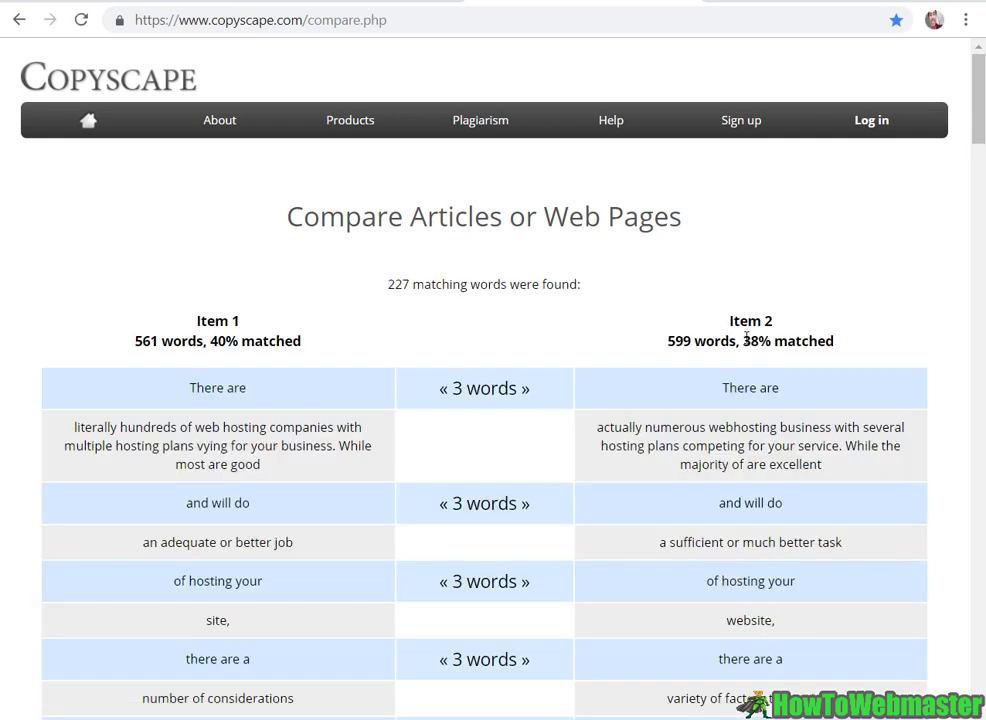
Step: Highlight Item 2's match percentage in Copyscape and check it against the High Readability uniqueness figure in Spun Article Example 3
{"action": "left_click_drag", "start_coordinate": [749, 340], "coordinate": [836, 338]}
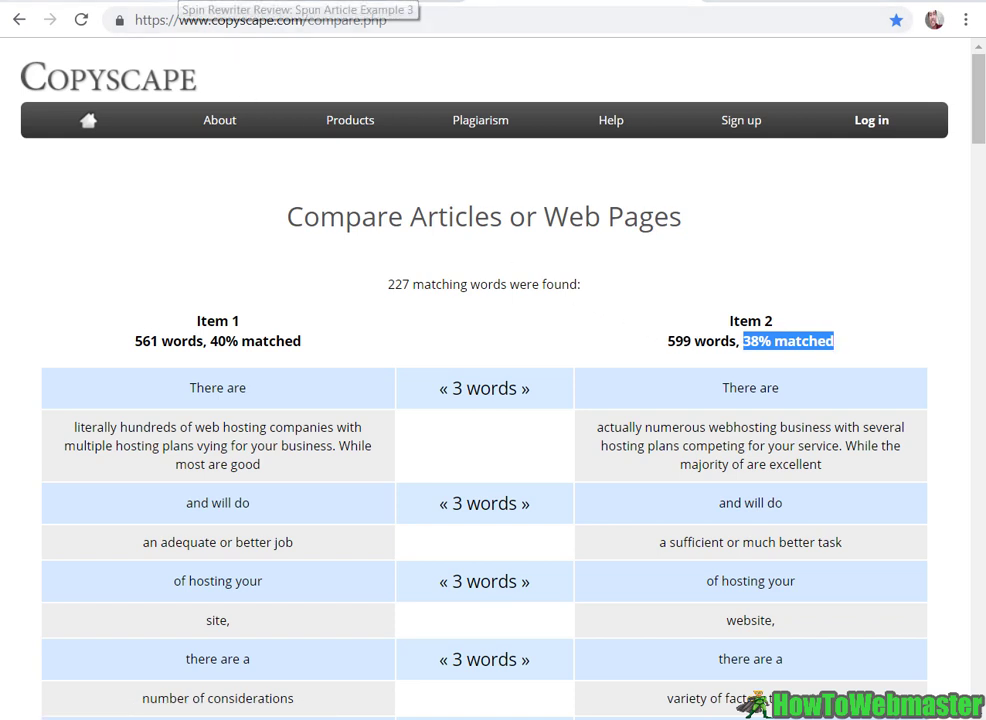
{"action": "left_click", "coordinate": [195, 2]}
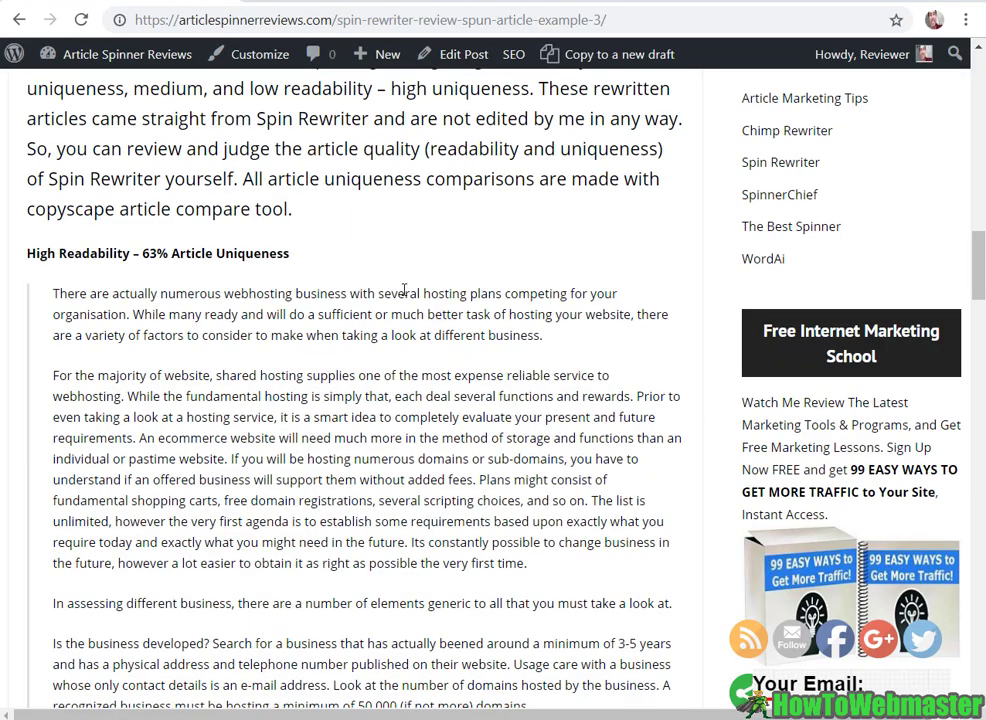
{"action": "scroll", "coordinate": [404, 289], "scroll_direction": "up", "scroll_amount": 1}
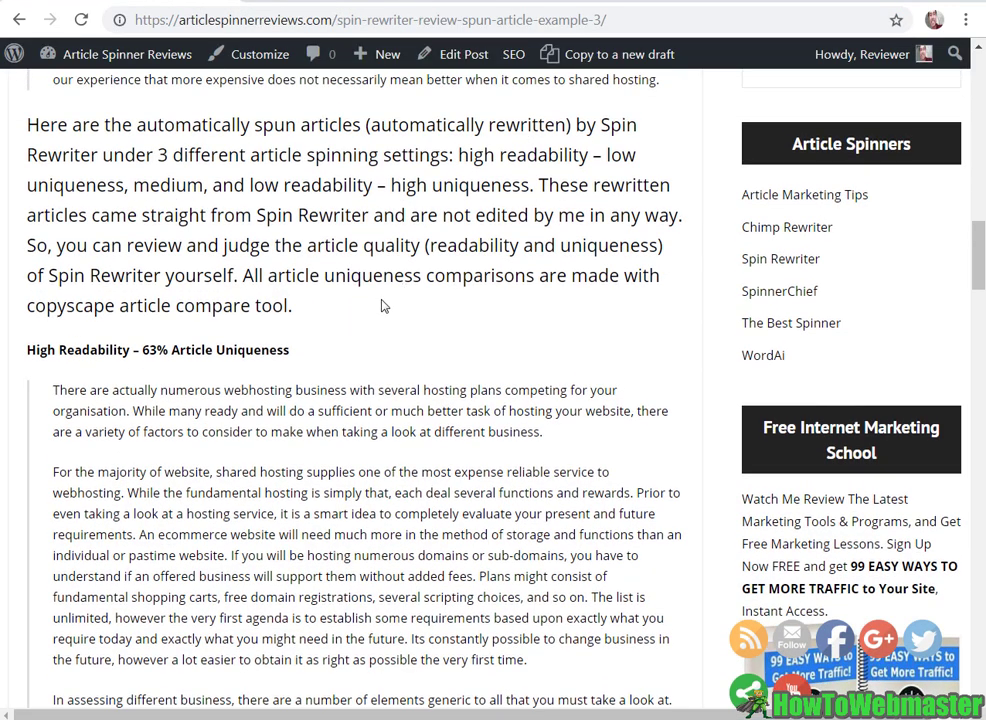
{"action": "scroll", "coordinate": [64, 381], "scroll_direction": "up", "scroll_amount": 3}
{"action": "scroll", "coordinate": [64, 381], "scroll_direction": "down", "scroll_amount": 3}
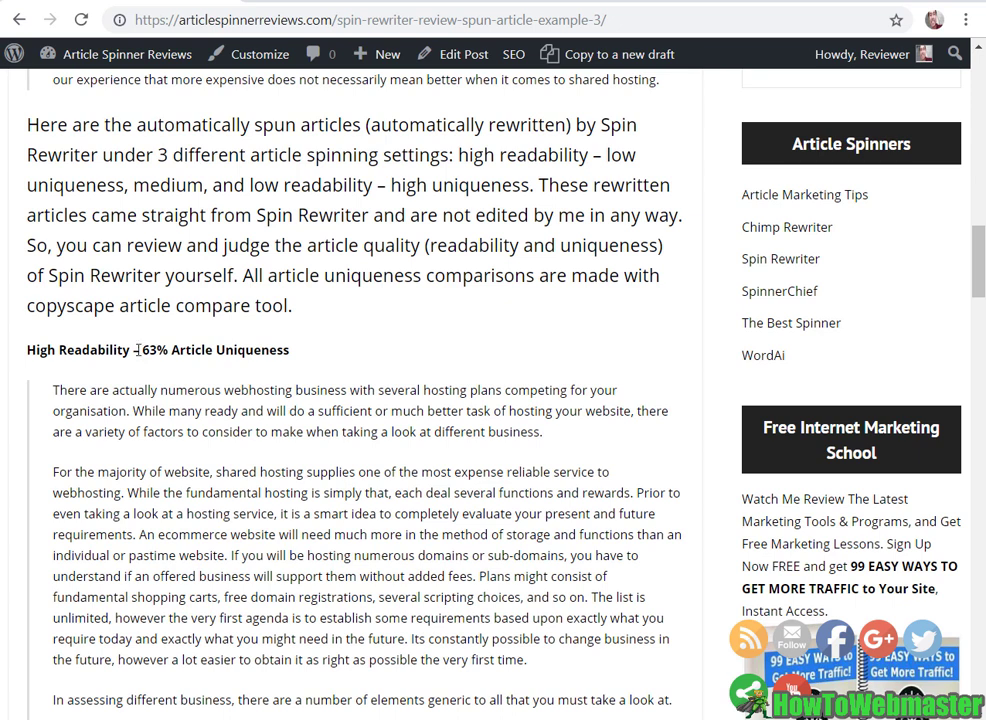
{"action": "left_click_drag", "start_coordinate": [150, 352], "coordinate": [186, 354]}
{"action": "left_click", "coordinate": [480, 1]}
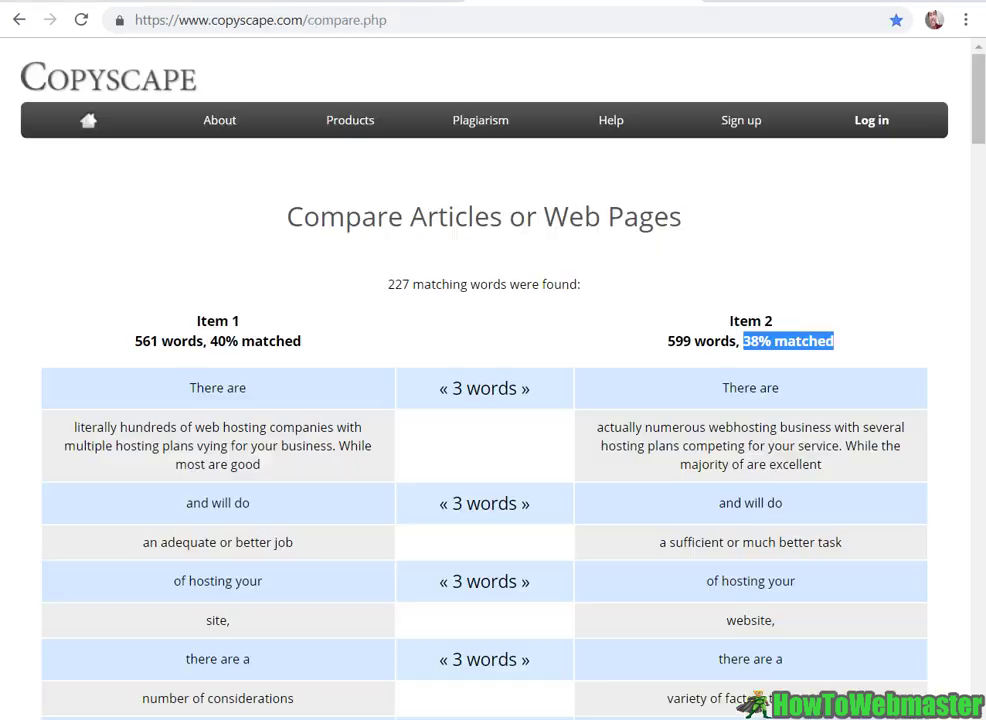
Step: Compare the first paragraph of the generated web hosting article with that of the High Readability example, highlighting each
{"action": "left_click", "coordinate": [157, 3]}
{"action": "left_click", "coordinate": [441, 1]}
{"action": "left_click", "coordinate": [157, 3]}
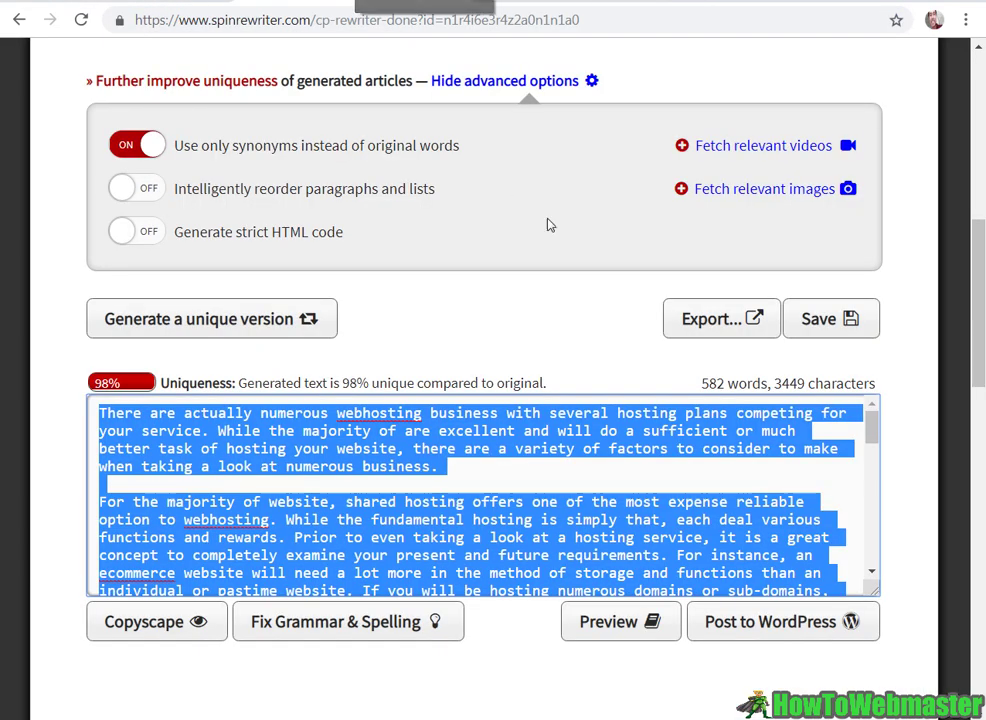
{"action": "left_click", "coordinate": [638, 462]}
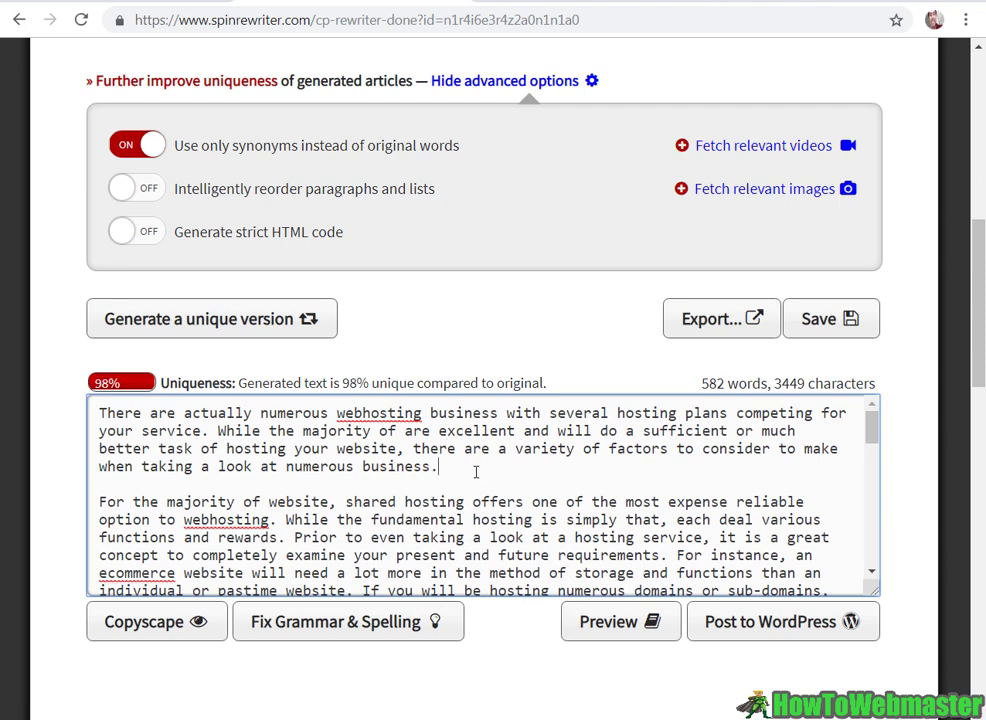
{"action": "left_click_drag", "start_coordinate": [476, 472], "coordinate": [152, 411]}
{"action": "left_click", "coordinate": [277, 3]}
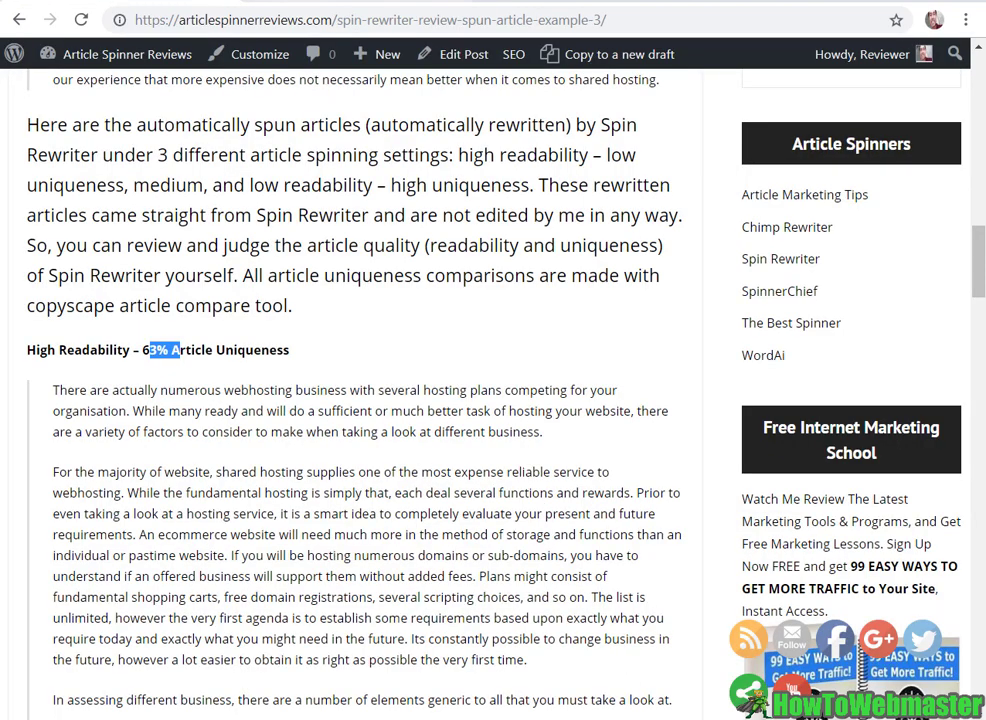
{"action": "left_click_drag", "start_coordinate": [568, 433], "coordinate": [57, 390]}
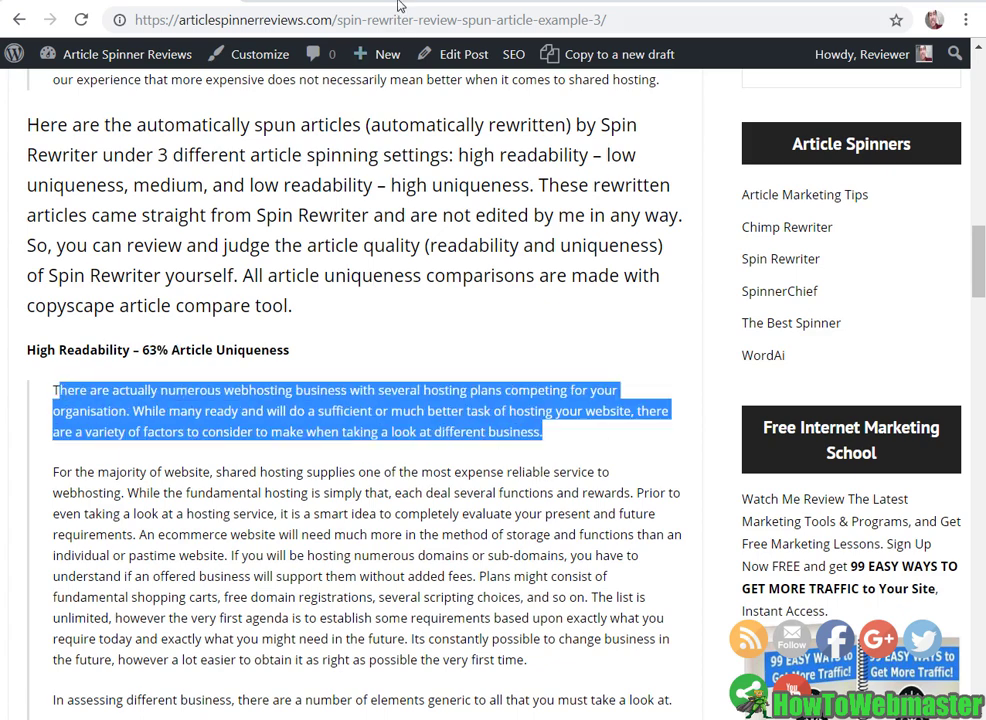
Step: Return to Spin Rewriter, turn on intelligent reordering of paragraphs and lists, and generate another unique version
{"action": "left_click", "coordinate": [309, 4]}
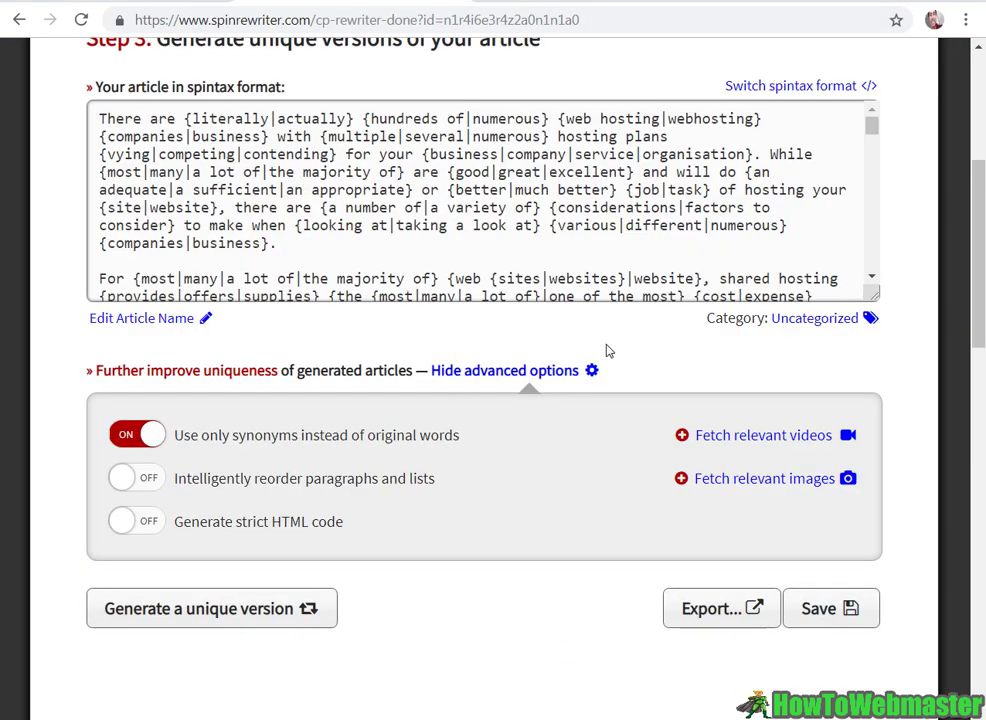
{"action": "scroll", "coordinate": [607, 350], "scroll_direction": "up", "scroll_amount": 1}
{"action": "scroll", "coordinate": [607, 350], "scroll_direction": "down", "scroll_amount": 3}
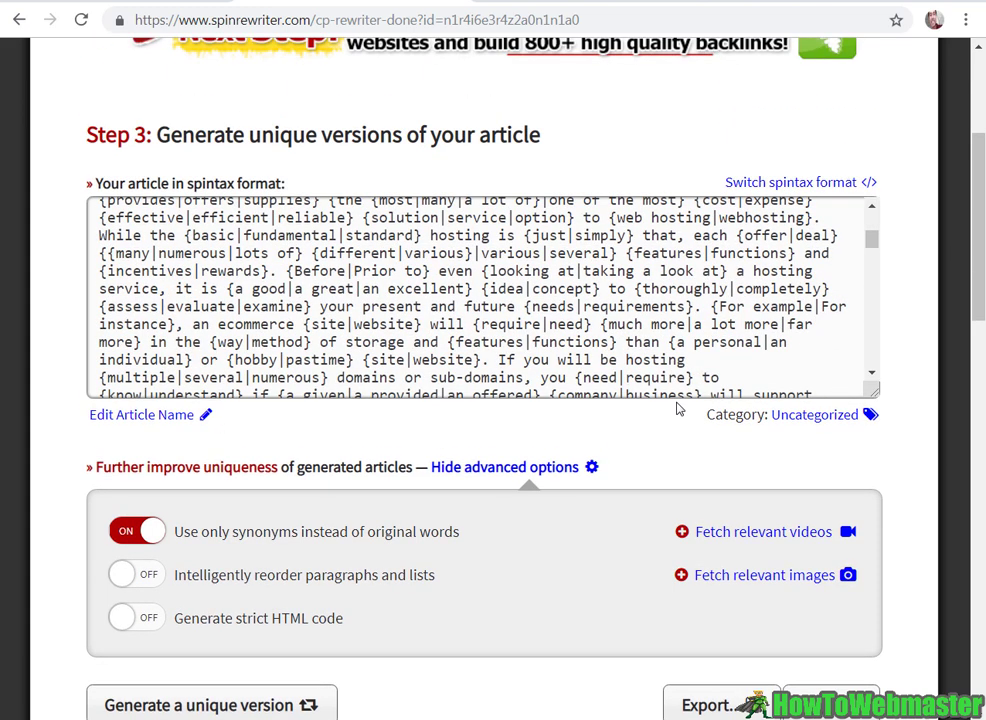
{"action": "scroll", "coordinate": [678, 407], "scroll_direction": "down", "scroll_amount": 1}
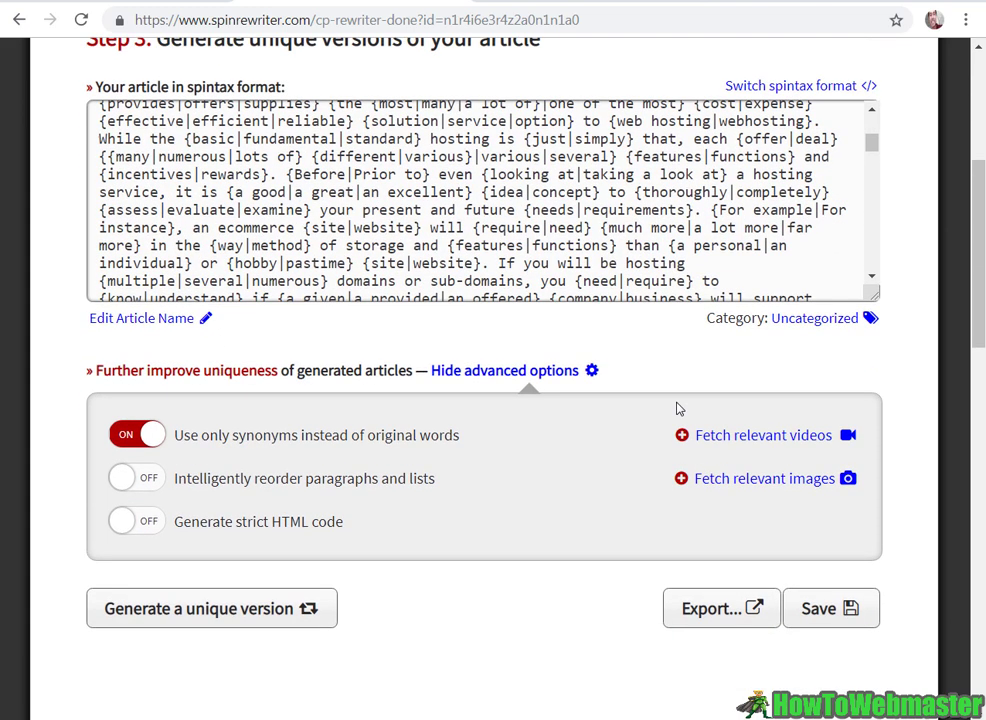
{"action": "left_click", "coordinate": [141, 478]}
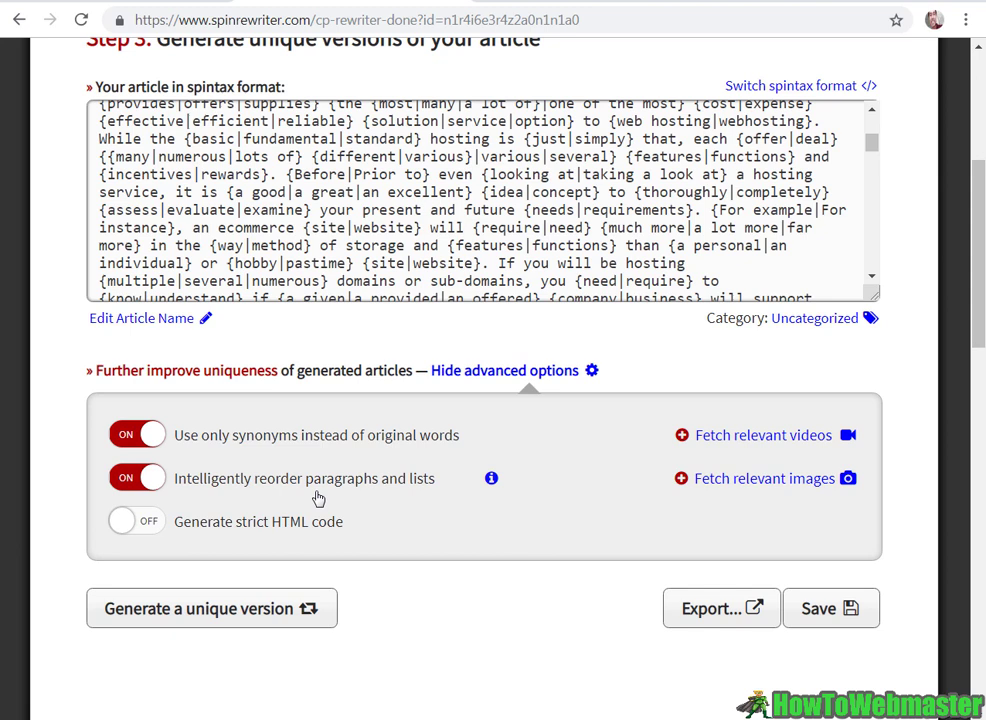
{"action": "left_click", "coordinate": [227, 612]}
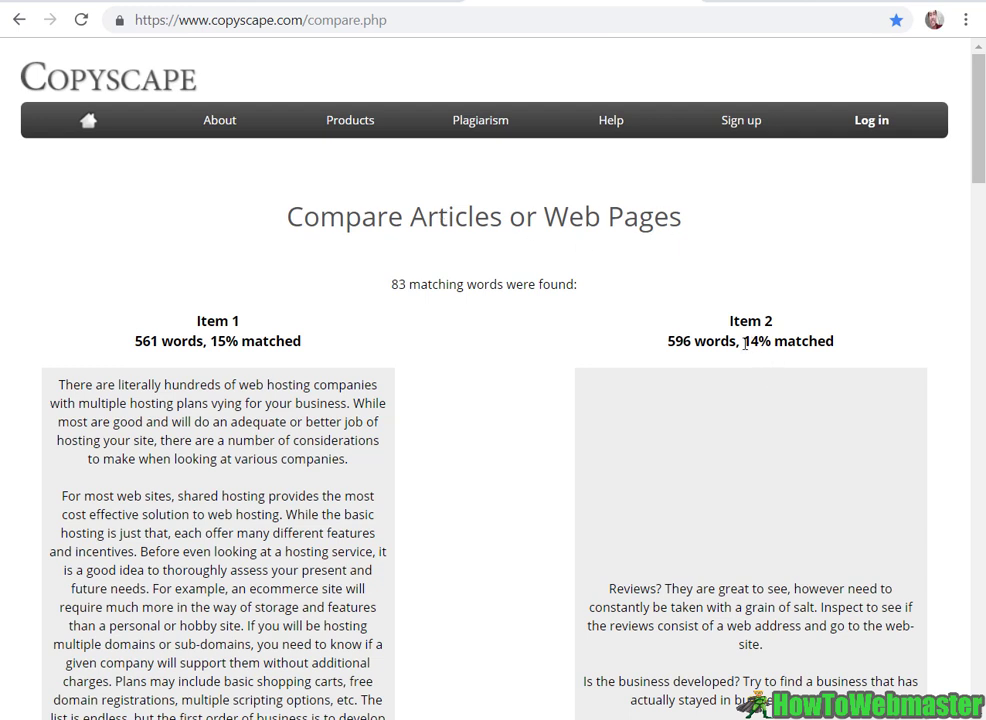
Step: Highlight the reordered version's match percentage in Copyscape, then open its preview in Spin Rewriter and view the spun text
{"action": "left_click_drag", "start_coordinate": [745, 343], "coordinate": [842, 348]}
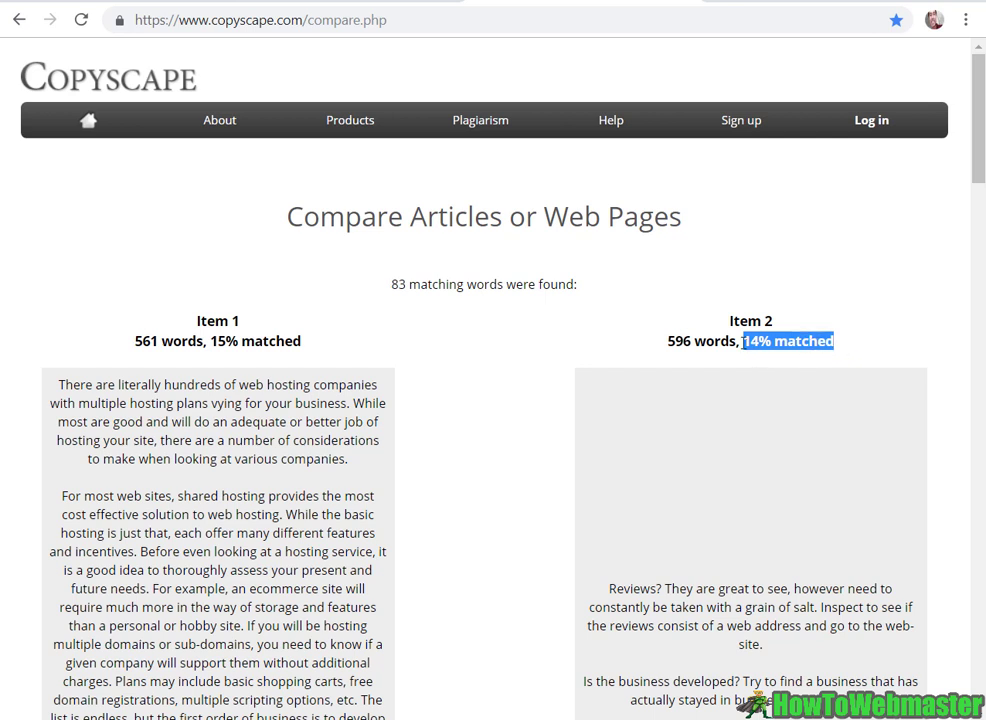
{"action": "left_click", "coordinate": [392, 3]}
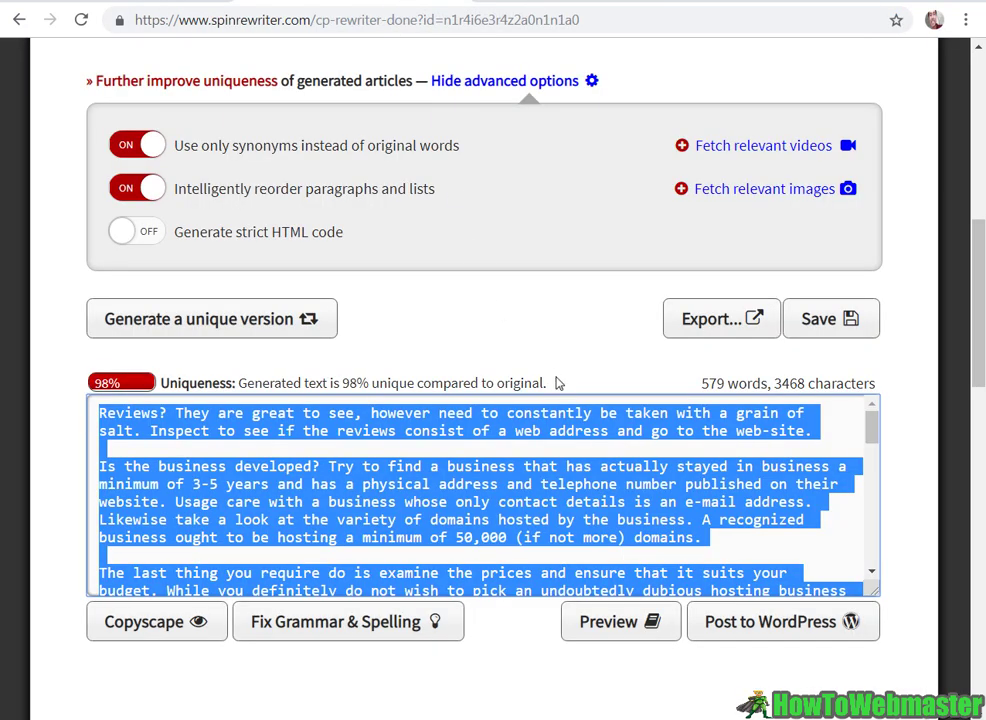
{"action": "left_click", "coordinate": [618, 625]}
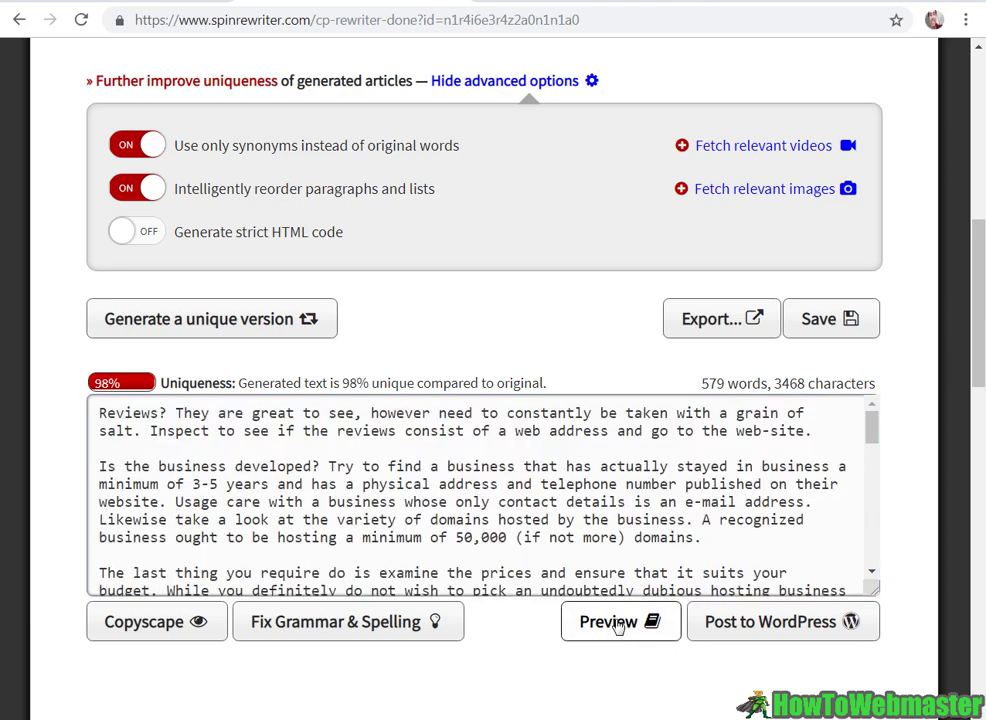
{"action": "scroll", "coordinate": [588, 550], "scroll_direction": "down", "scroll_amount": 3}
{"action": "scroll", "coordinate": [588, 550], "scroll_direction": "down", "scroll_amount": 6}
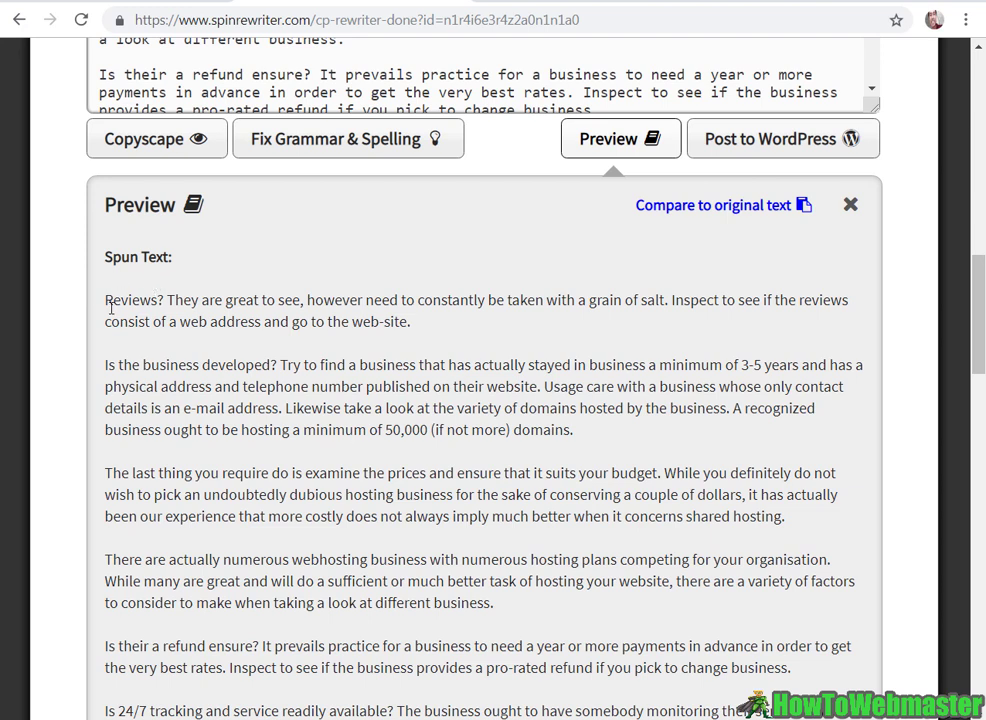
Step: Highlight the opening "Reviews?" paragraph in the reordered article's preview and skim the order of the paragraphs below it
{"action": "left_click_drag", "start_coordinate": [110, 308], "coordinate": [465, 342]}
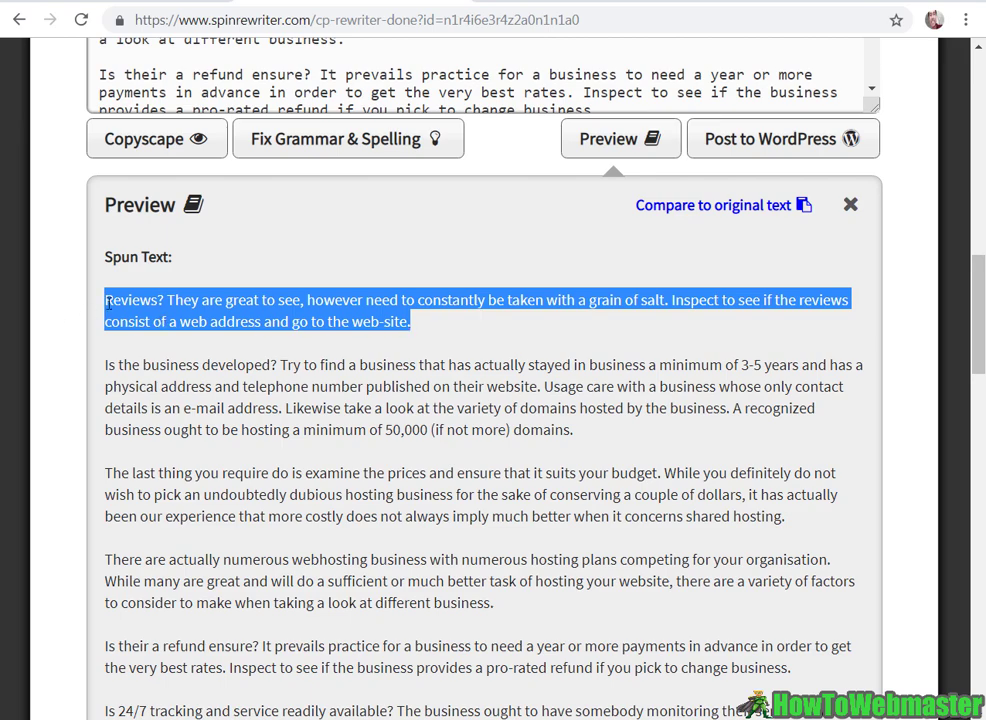
{"action": "scroll", "coordinate": [496, 375], "scroll_direction": "down", "scroll_amount": 3}
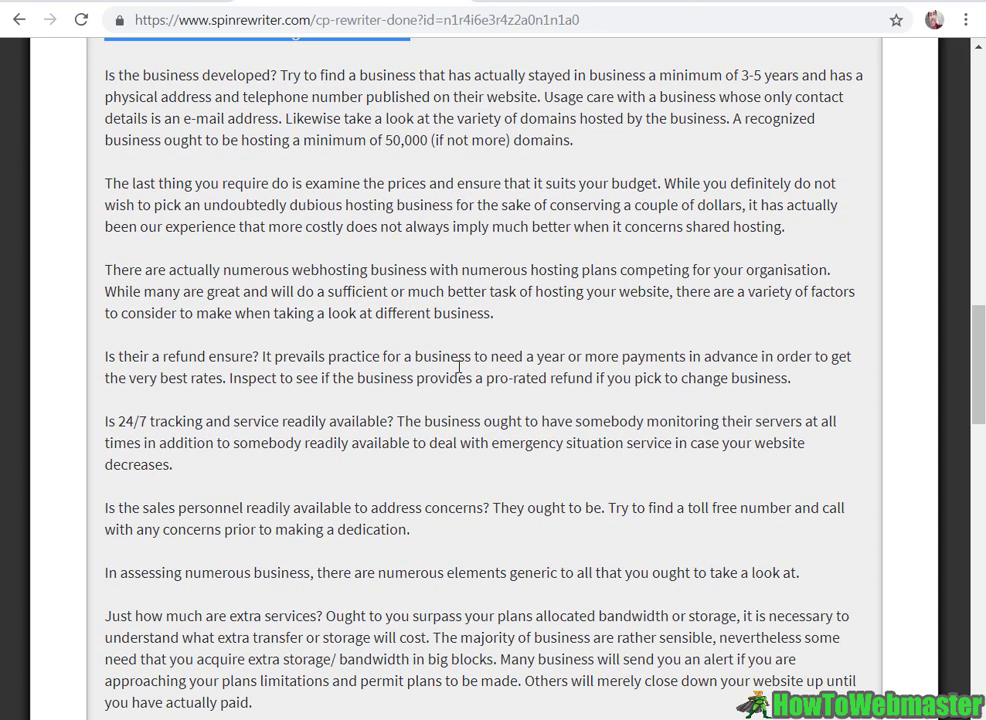
{"action": "scroll", "coordinate": [459, 367], "scroll_direction": "down", "scroll_amount": 2}
{"action": "scroll", "coordinate": [459, 367], "scroll_direction": "up", "scroll_amount": 5}
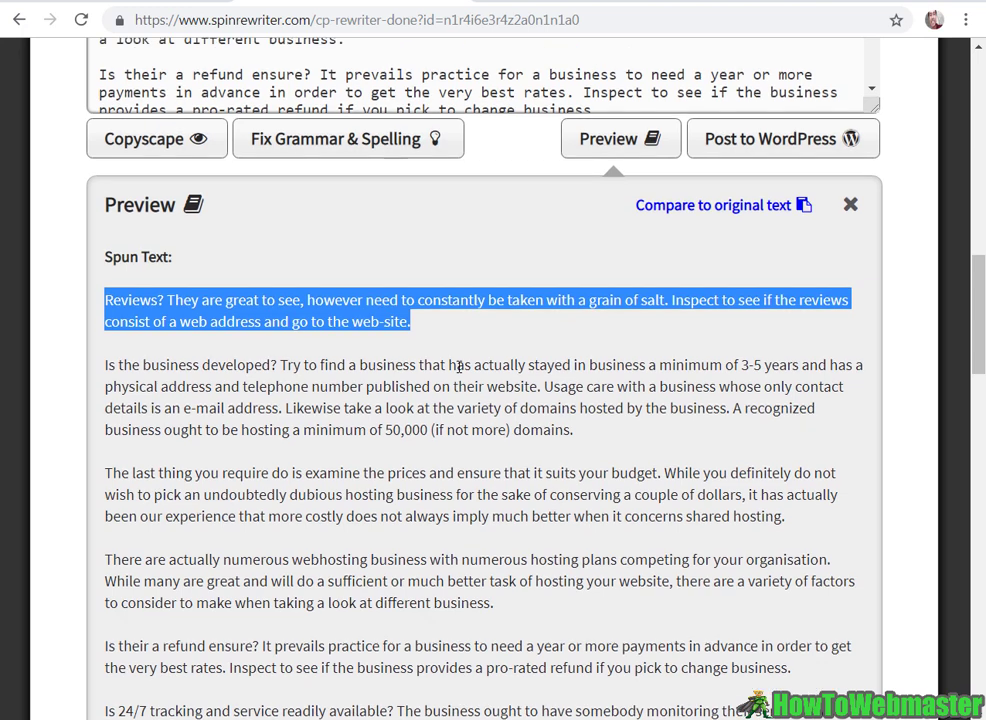
{"action": "left_click", "coordinate": [459, 367]}
{"action": "left_click_drag", "start_coordinate": [106, 300], "coordinate": [596, 324]}
{"action": "left_click", "coordinate": [125, 366]}
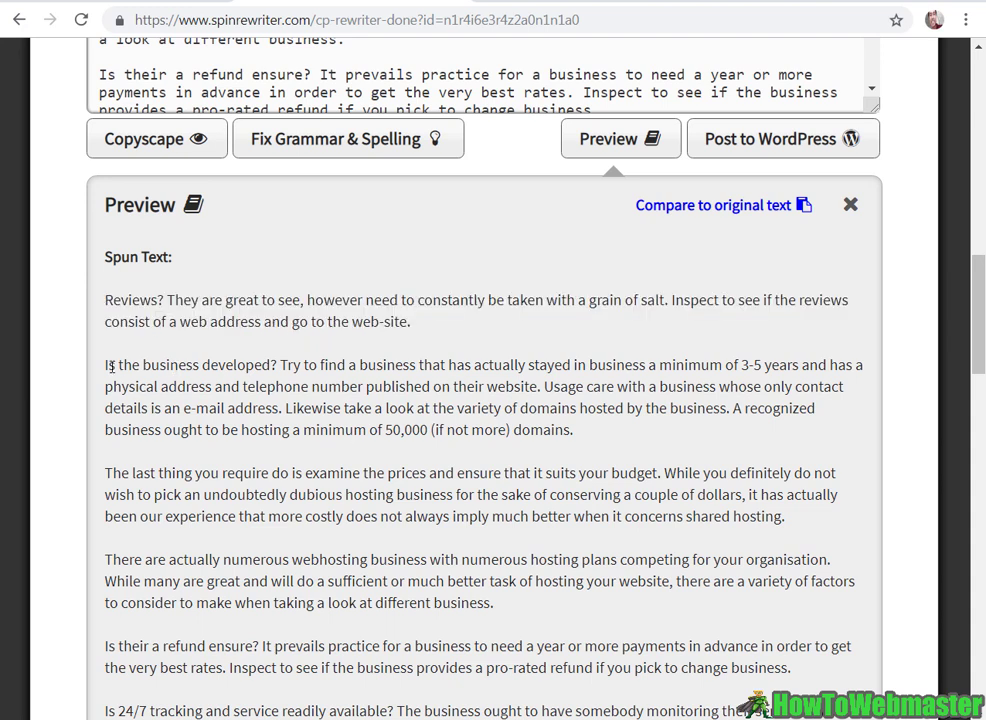
Step: Highlight the "Is the business developed?" paragraph, the first two paragraphs together, and part of "webhosting" in the spun text preview
{"action": "left_click_drag", "start_coordinate": [111, 366], "coordinate": [628, 375]}
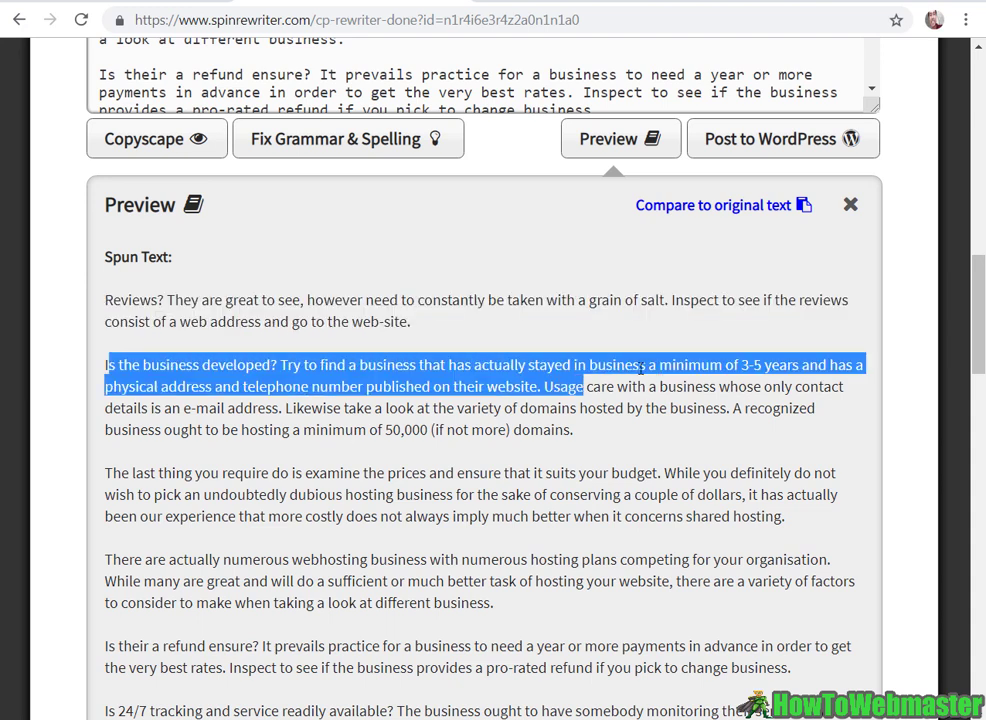
{"action": "left_click", "coordinate": [619, 366]}
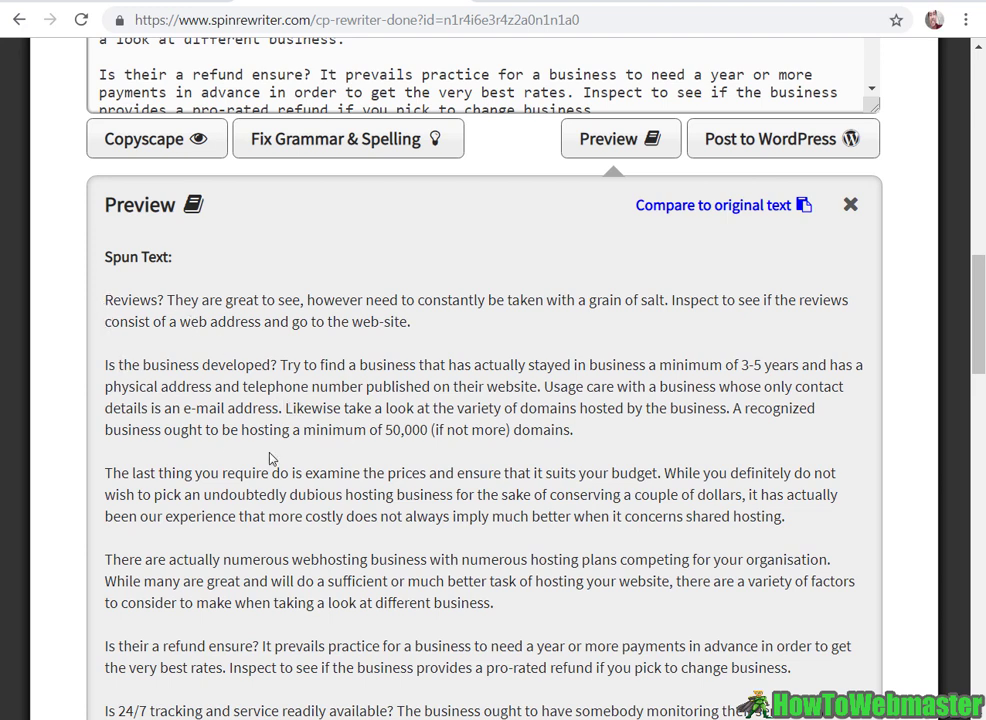
{"action": "left_click_drag", "start_coordinate": [100, 299], "coordinate": [597, 469]}
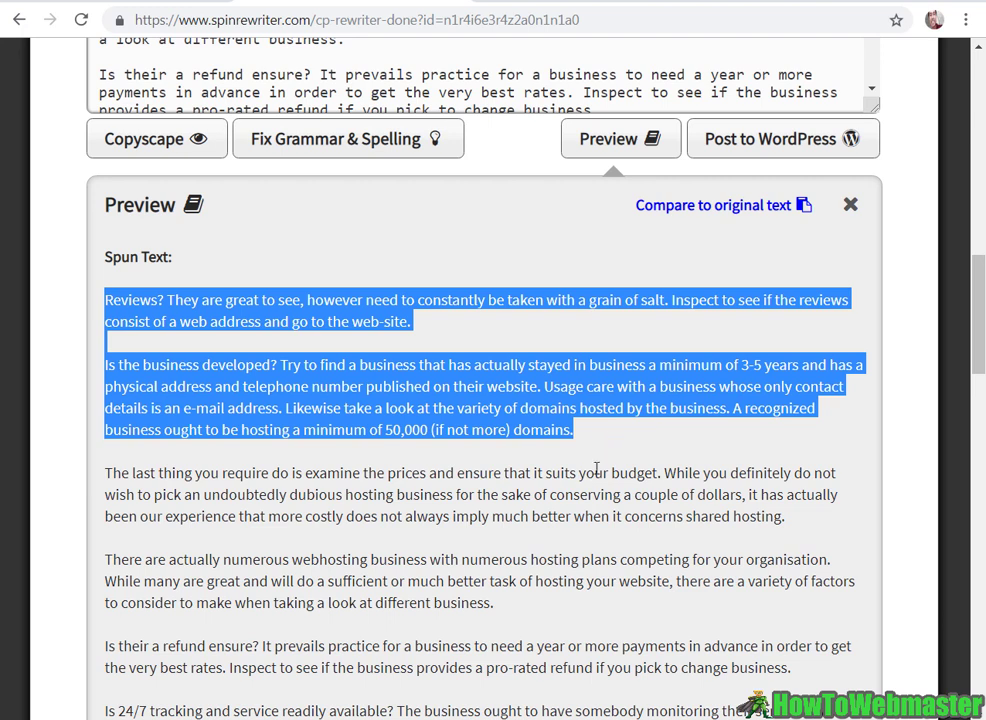
{"action": "left_click", "coordinate": [134, 559]}
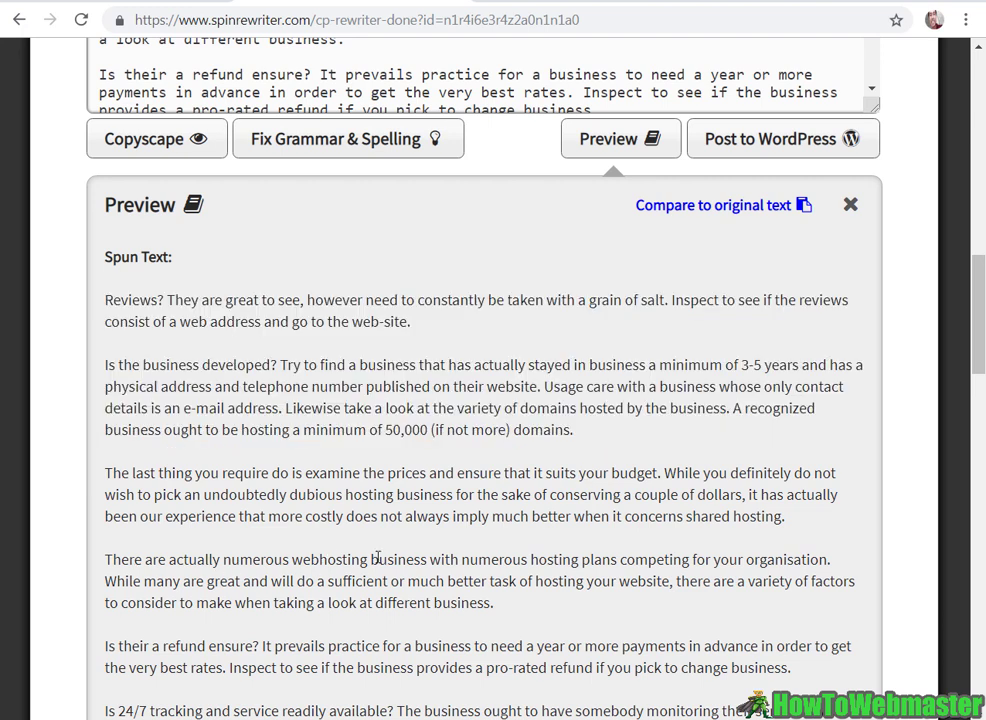
{"action": "left_click_drag", "start_coordinate": [370, 559], "coordinate": [310, 559]}
Step: Examine the synonyms-only and paragraph reordering options alongside the generated article and its full spun text preview
{"action": "scroll", "coordinate": [348, 392], "scroll_direction": "up", "scroll_amount": 6}
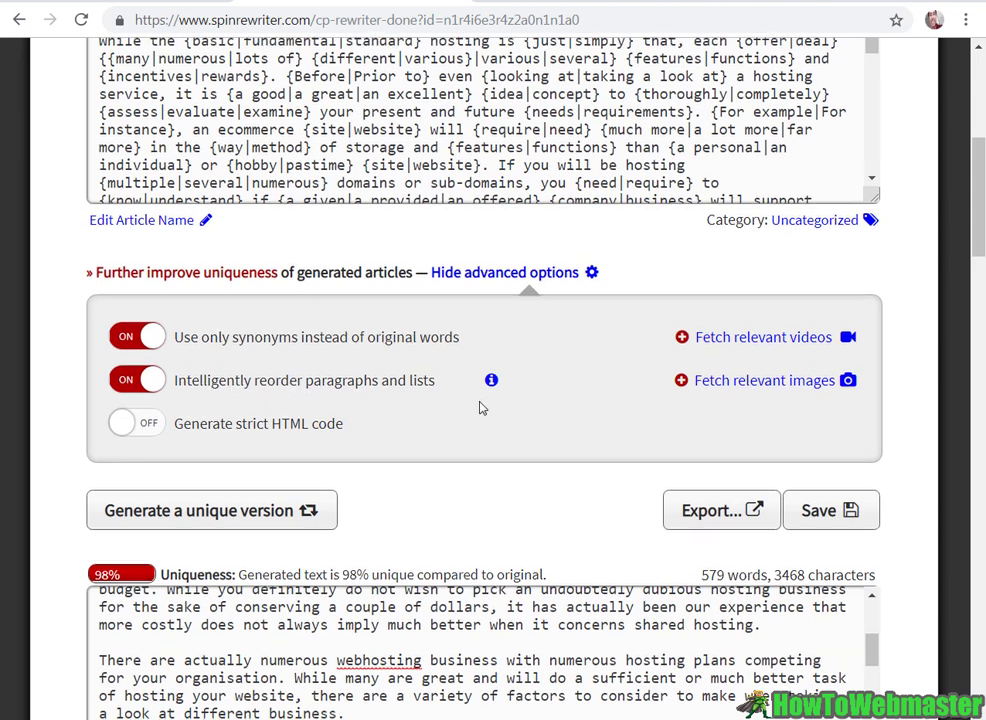
{"action": "scroll", "coordinate": [481, 408], "scroll_direction": "down", "scroll_amount": 2}
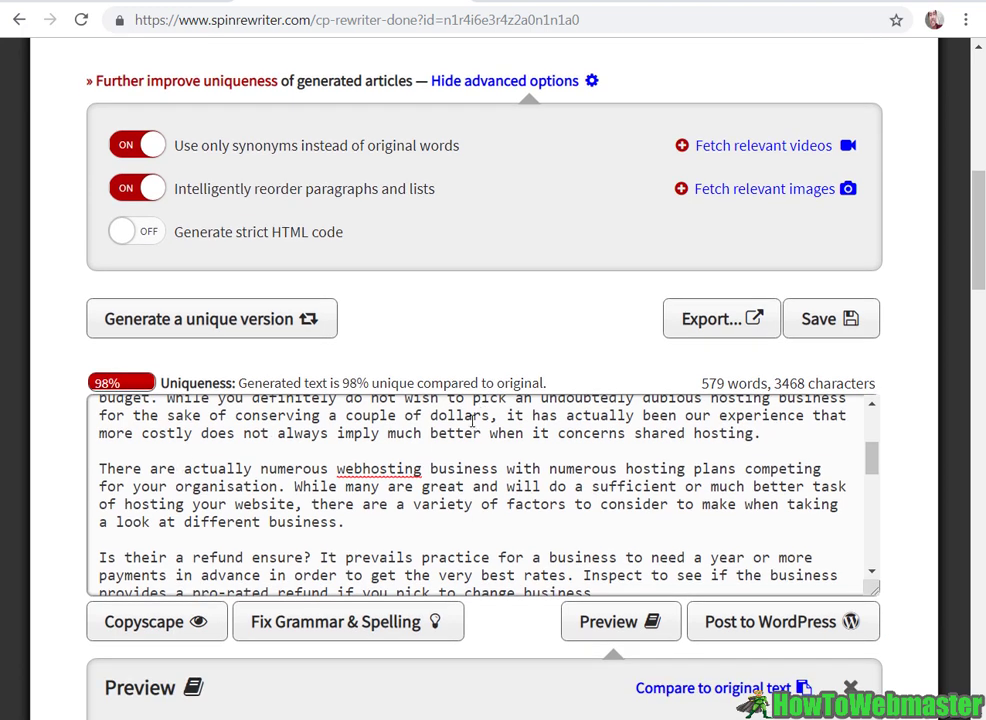
{"action": "scroll", "coordinate": [469, 416], "scroll_direction": "up", "scroll_amount": 2}
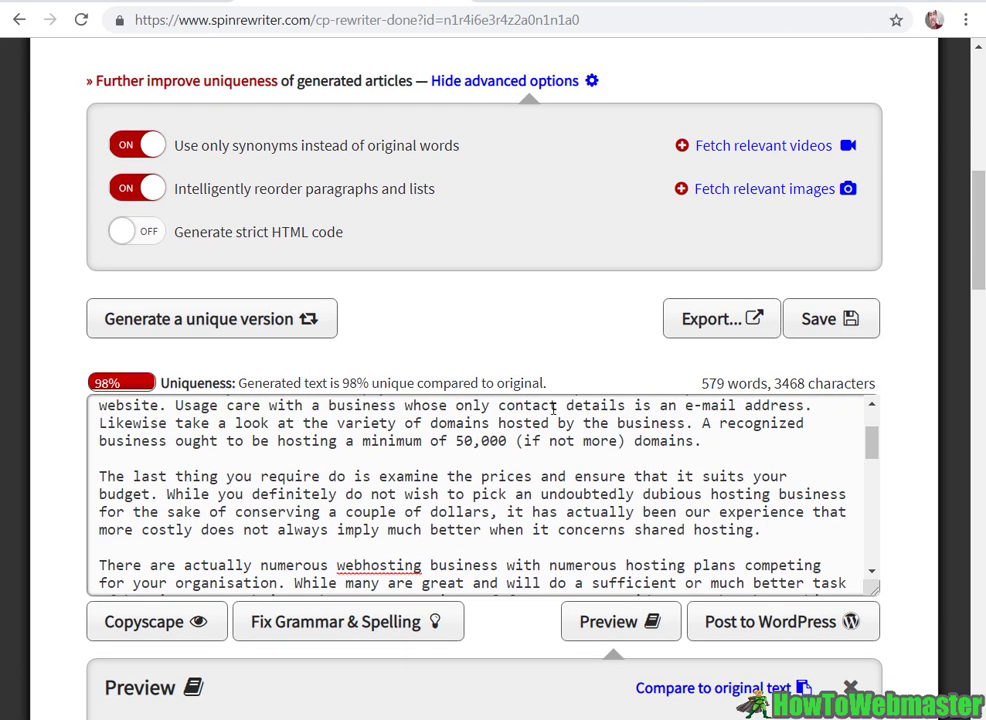
{"action": "scroll", "coordinate": [553, 409], "scroll_direction": "up", "scroll_amount": 2}
{"action": "scroll", "coordinate": [553, 409], "scroll_direction": "up", "scroll_amount": 2}
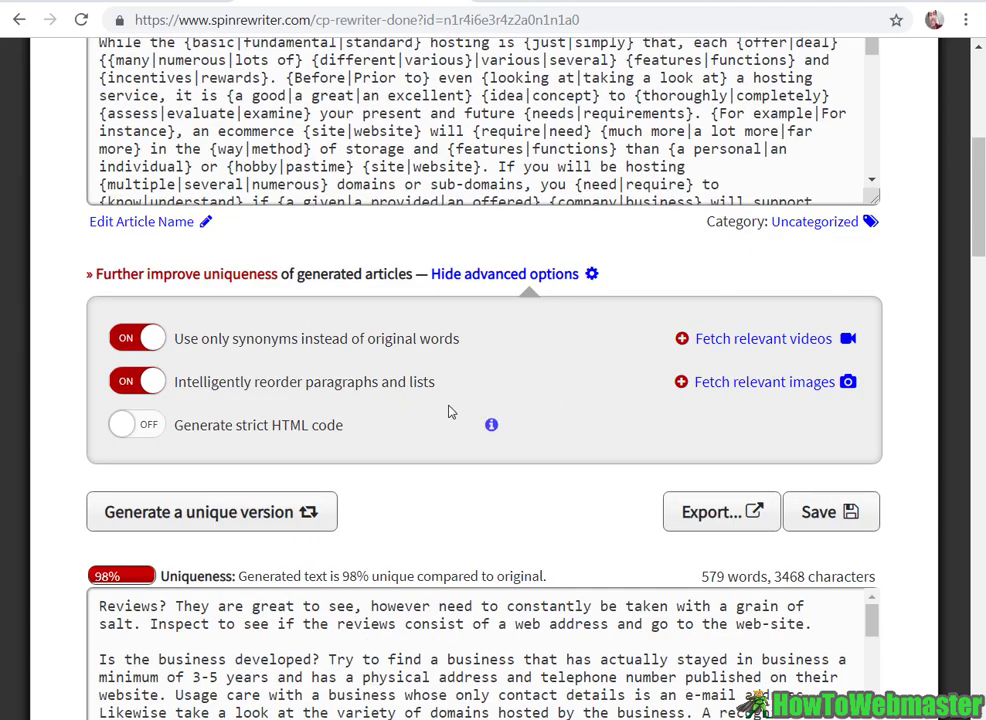
{"action": "scroll", "coordinate": [449, 412], "scroll_direction": "down", "scroll_amount": 3}
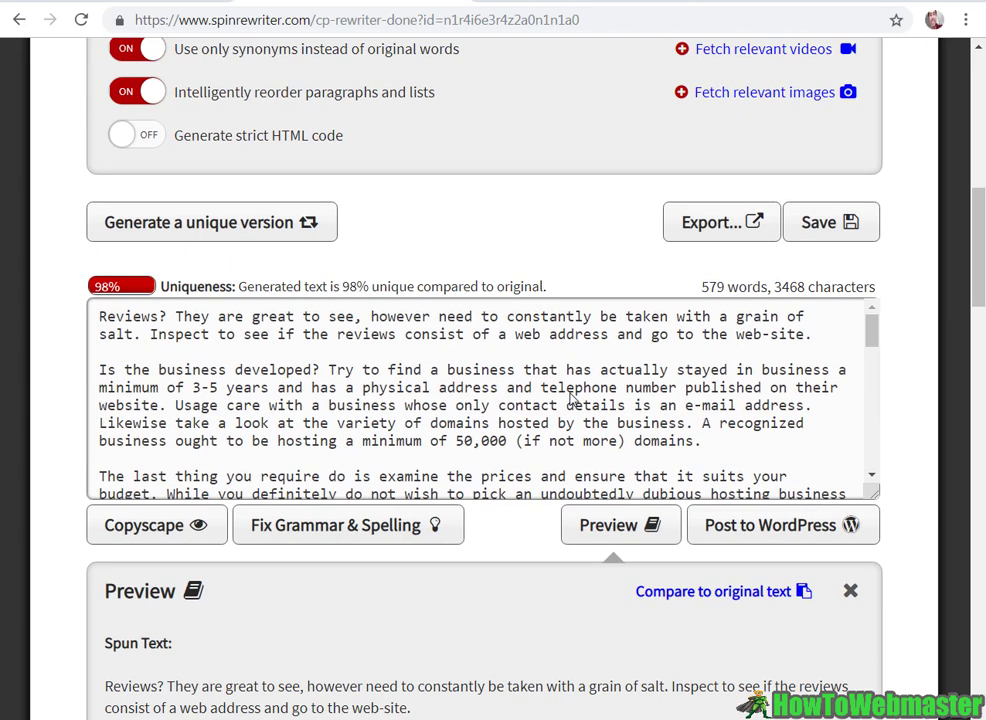
{"action": "scroll", "coordinate": [568, 403], "scroll_direction": "down", "scroll_amount": 5}
{"action": "scroll", "coordinate": [960, 292], "scroll_direction": "up", "scroll_amount": 2}
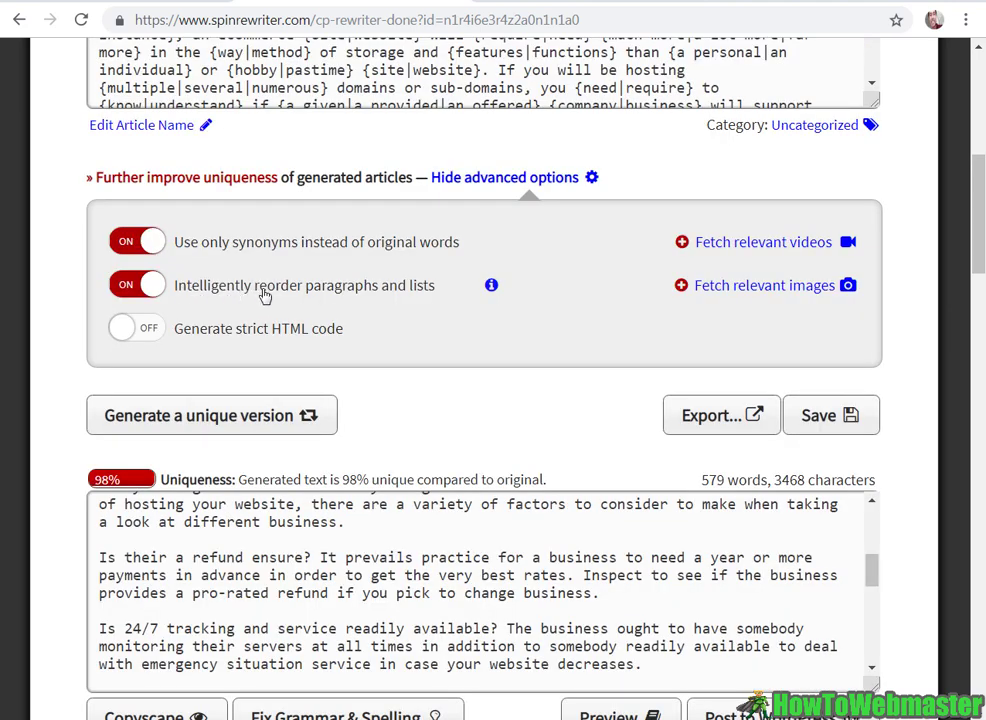
{"action": "scroll", "coordinate": [466, 303], "scroll_direction": "down", "scroll_amount": 2}
{"action": "scroll", "coordinate": [470, 302], "scroll_direction": "down", "scroll_amount": 4}
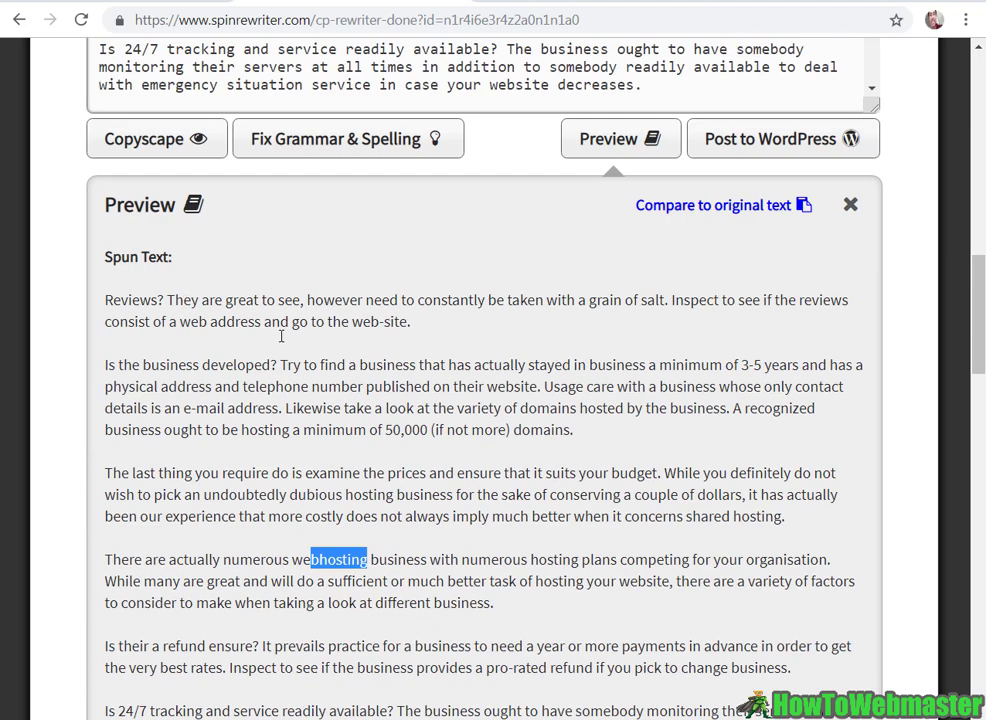
{"action": "scroll", "coordinate": [658, 347], "scroll_direction": "down", "scroll_amount": 6}
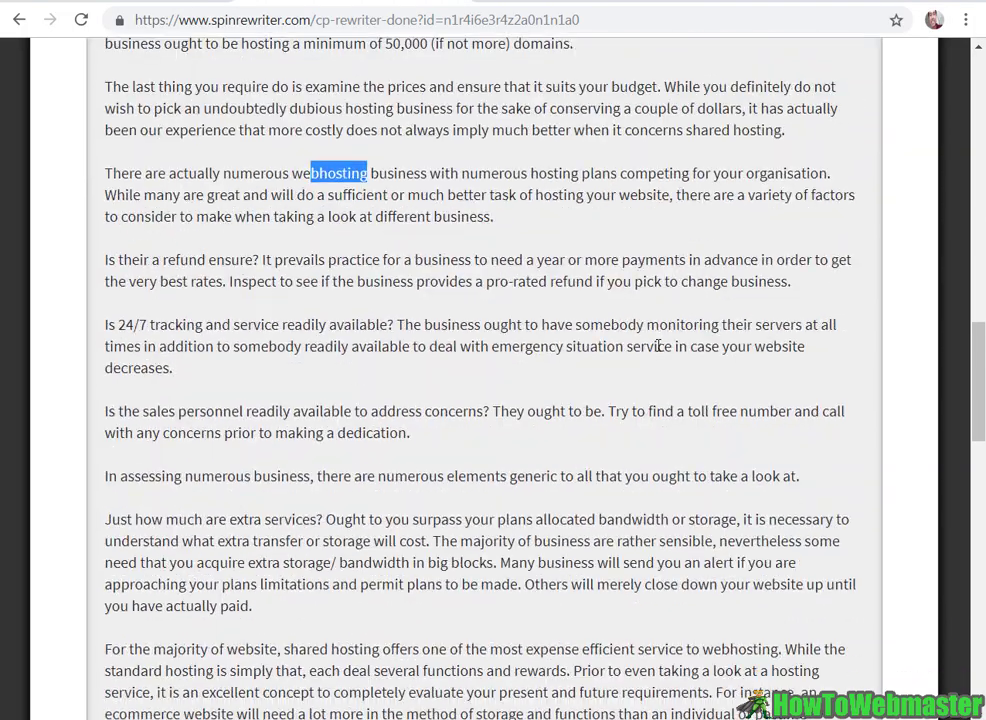
{"action": "scroll", "coordinate": [662, 347], "scroll_direction": "up", "scroll_amount": 5}
{"action": "scroll", "coordinate": [664, 346], "scroll_direction": "up", "scroll_amount": 9}
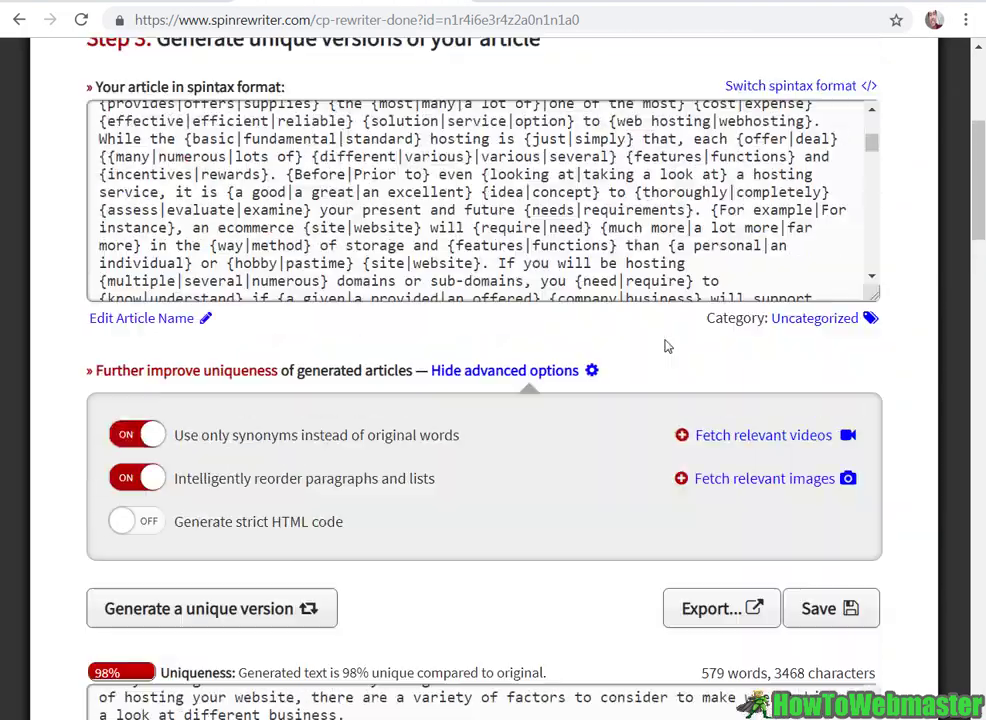
Step: Examine the sentence and paragraph variations in the spintax of the web hosting article with mostly original wording
{"action": "scroll", "coordinate": [600, 332], "scroll_direction": "down", "scroll_amount": 2}
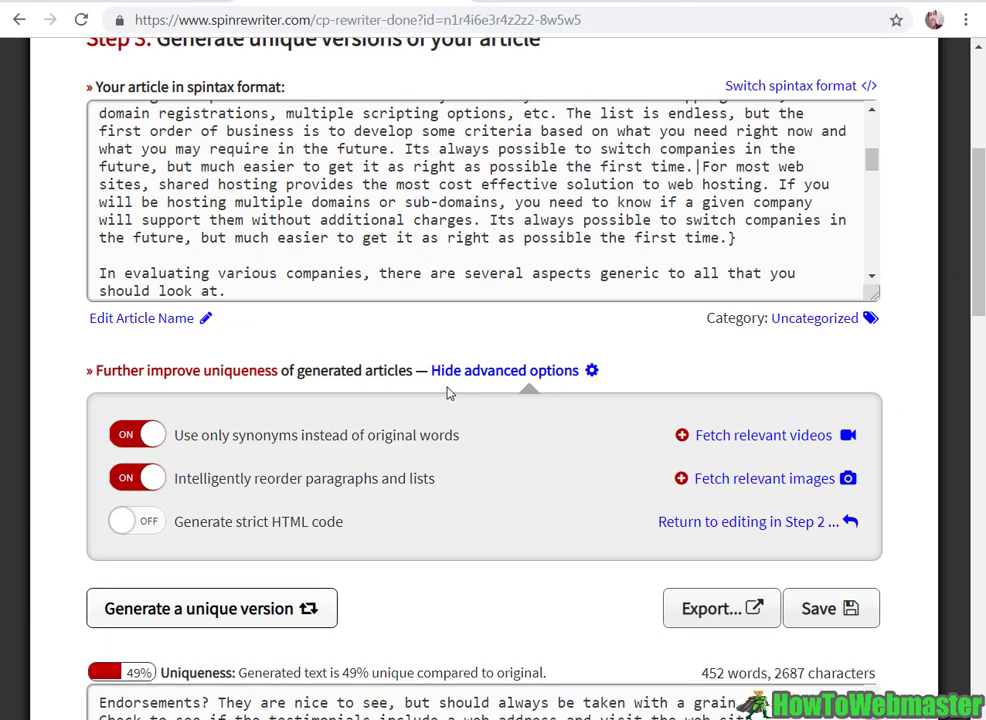
{"action": "scroll", "coordinate": [447, 393], "scroll_direction": "up", "scroll_amount": 2}
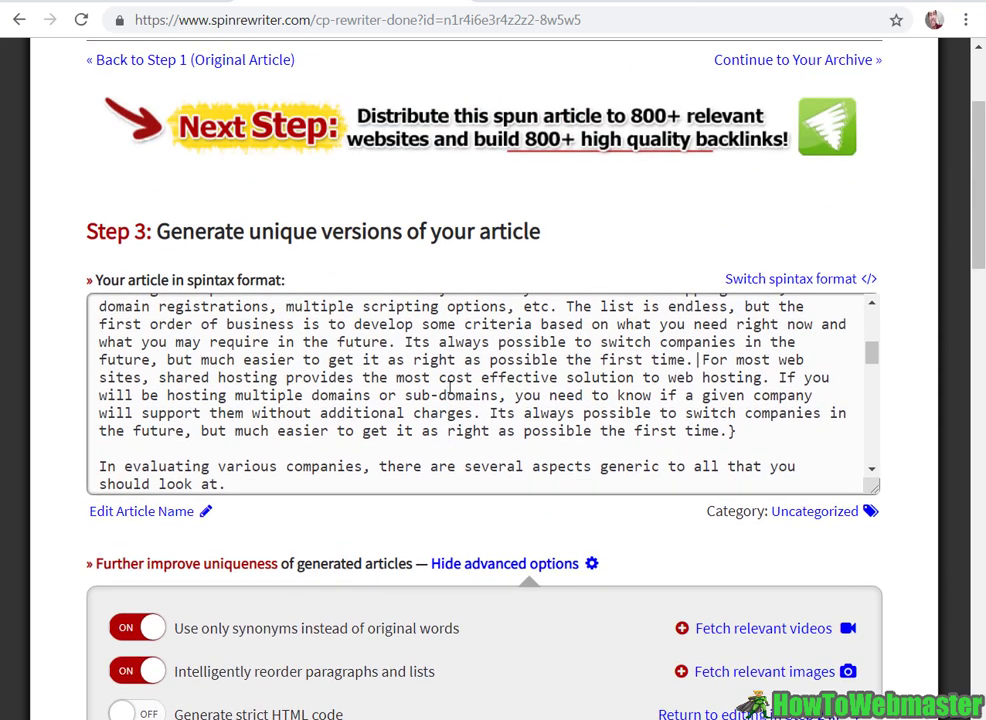
{"action": "scroll", "coordinate": [451, 386], "scroll_direction": "up", "scroll_amount": 3}
{"action": "scroll", "coordinate": [443, 374], "scroll_direction": "up", "scroll_amount": 5}
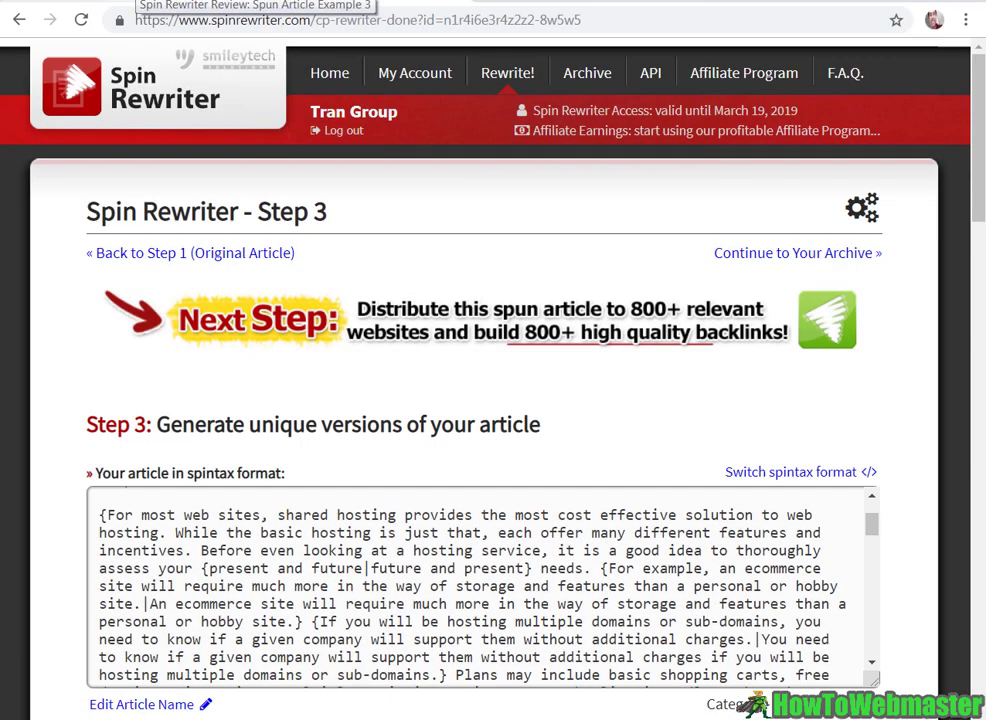
Step: Switch to the Spun Article Example 3 page and look over the original web hosting article and the top rated spinner reviews
{"action": "left_click", "coordinate": [150, 2]}
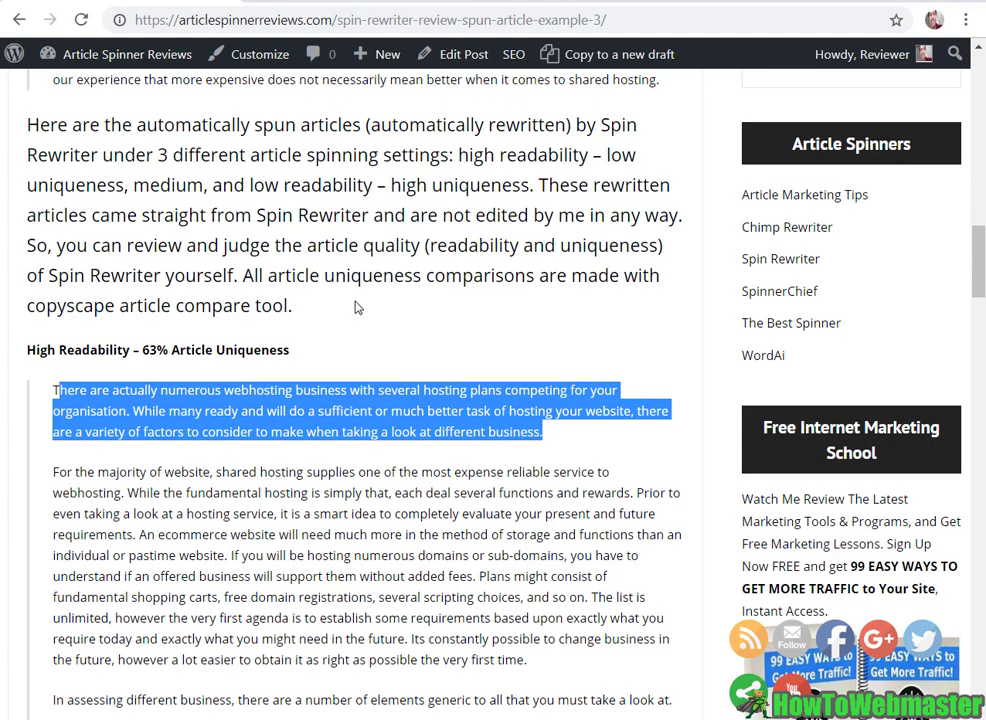
{"action": "scroll", "coordinate": [355, 307], "scroll_direction": "up", "scroll_amount": 3}
{"action": "scroll", "coordinate": [360, 301], "scroll_direction": "up", "scroll_amount": 10}
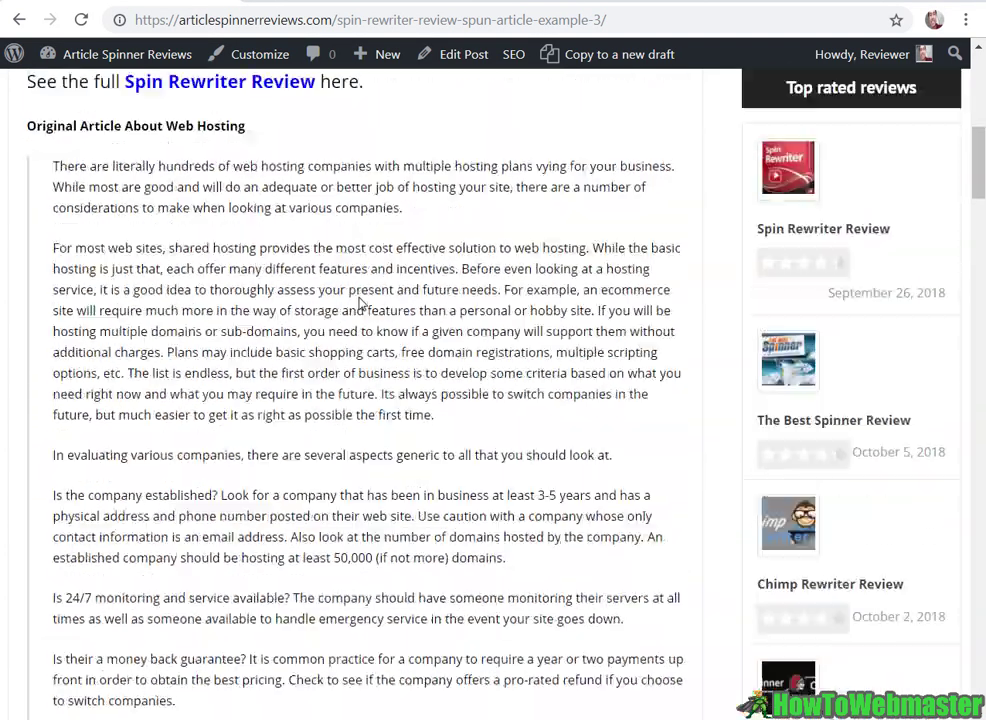
{"action": "scroll", "coordinate": [574, 293], "scroll_direction": "down", "scroll_amount": 3}
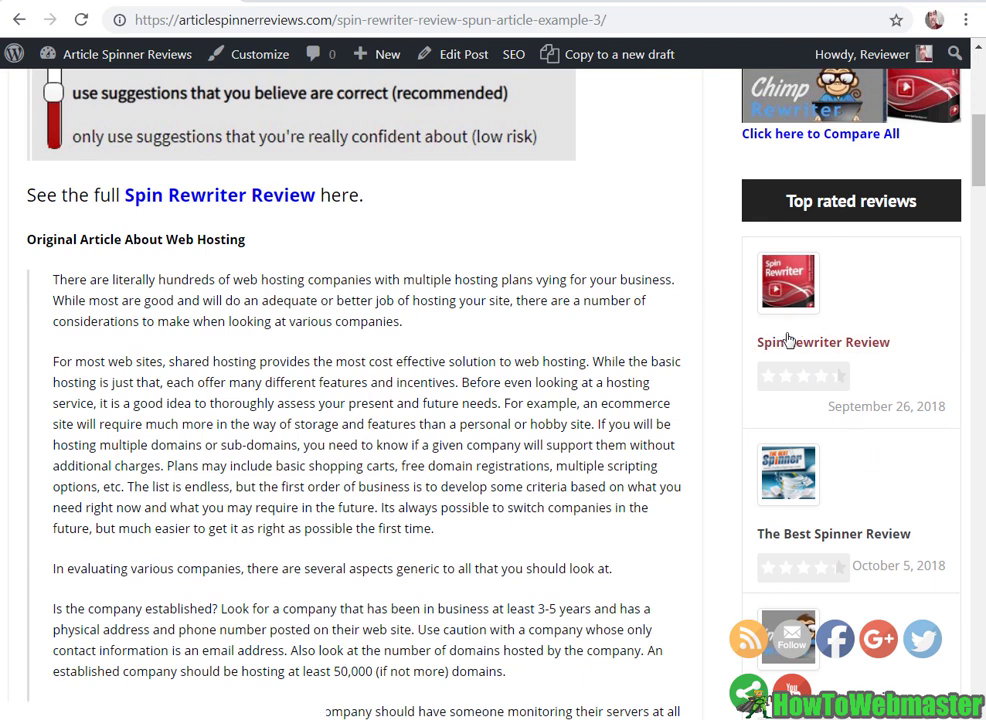
{"action": "scroll", "coordinate": [787, 338], "scroll_direction": "down", "scroll_amount": 1}
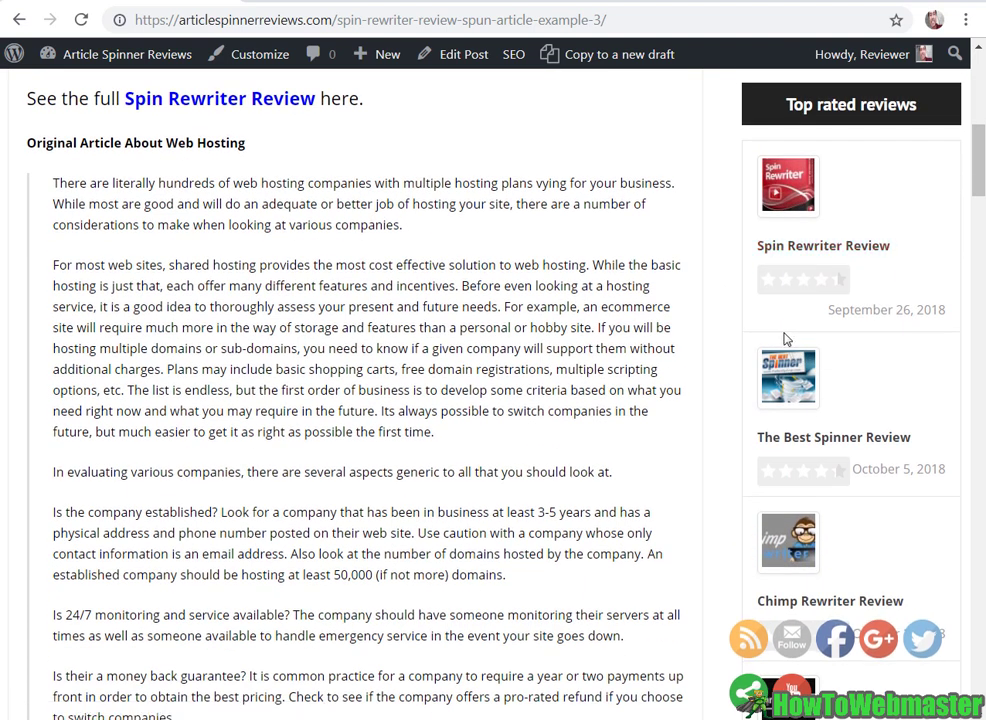
{"action": "scroll", "coordinate": [751, 376], "scroll_direction": "down", "scroll_amount": 3}
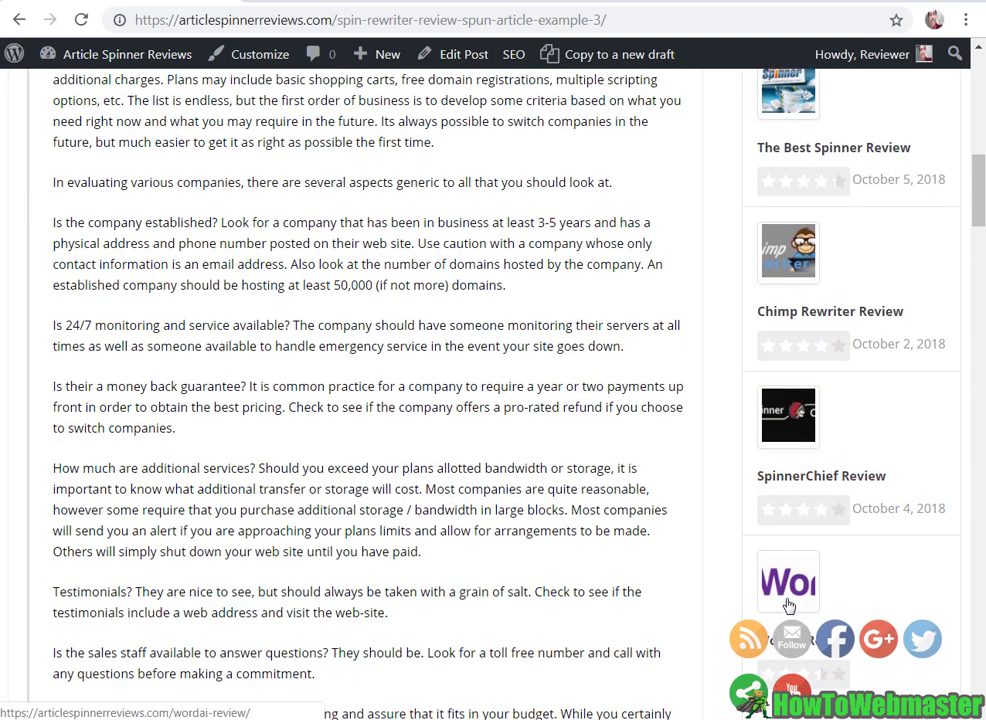
{"action": "scroll", "coordinate": [775, 505], "scroll_direction": "up", "scroll_amount": 7}
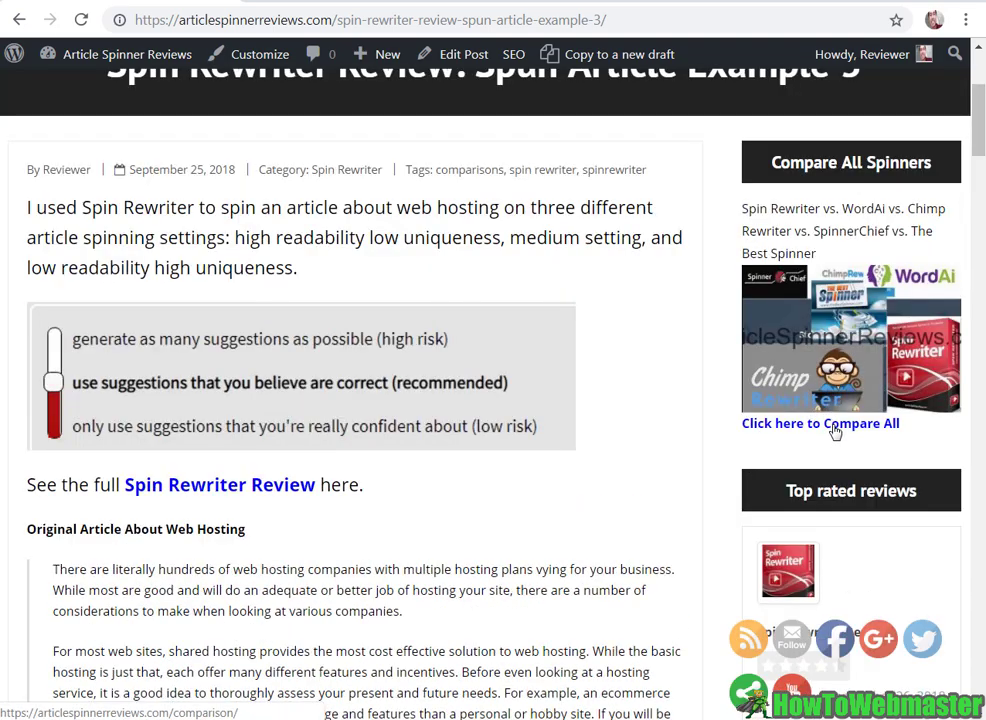
Step: Open the comparison of all spinners, highlight Ease of Use in the Spin Rewriter ratings, and read the review's introduction
{"action": "left_click", "coordinate": [833, 427]}
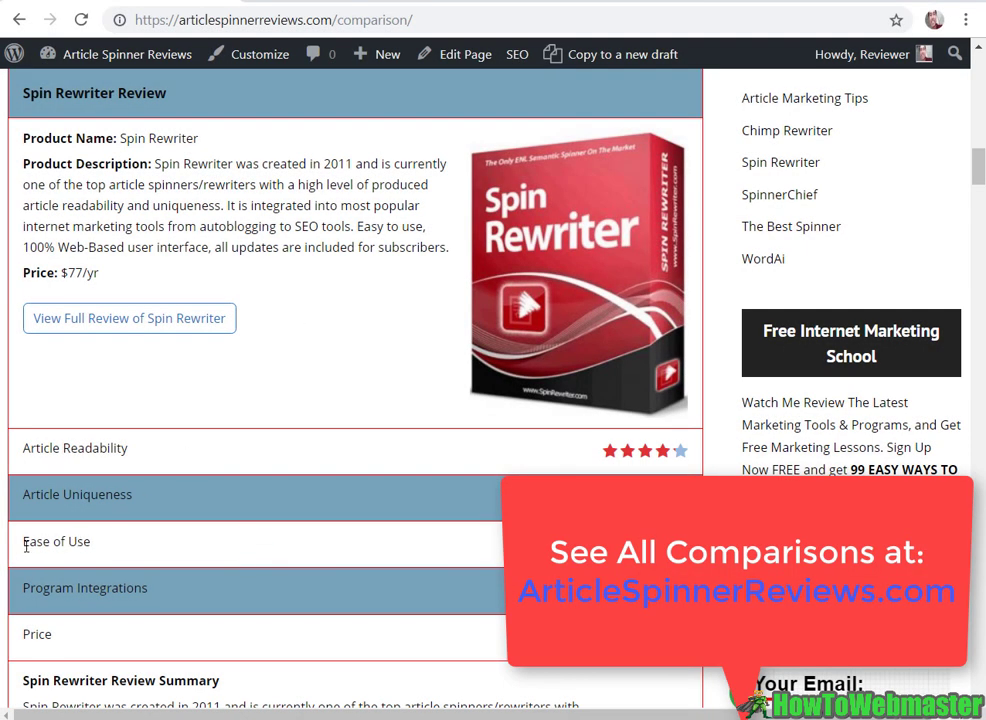
{"action": "left_click_drag", "start_coordinate": [29, 541], "coordinate": [145, 543]}
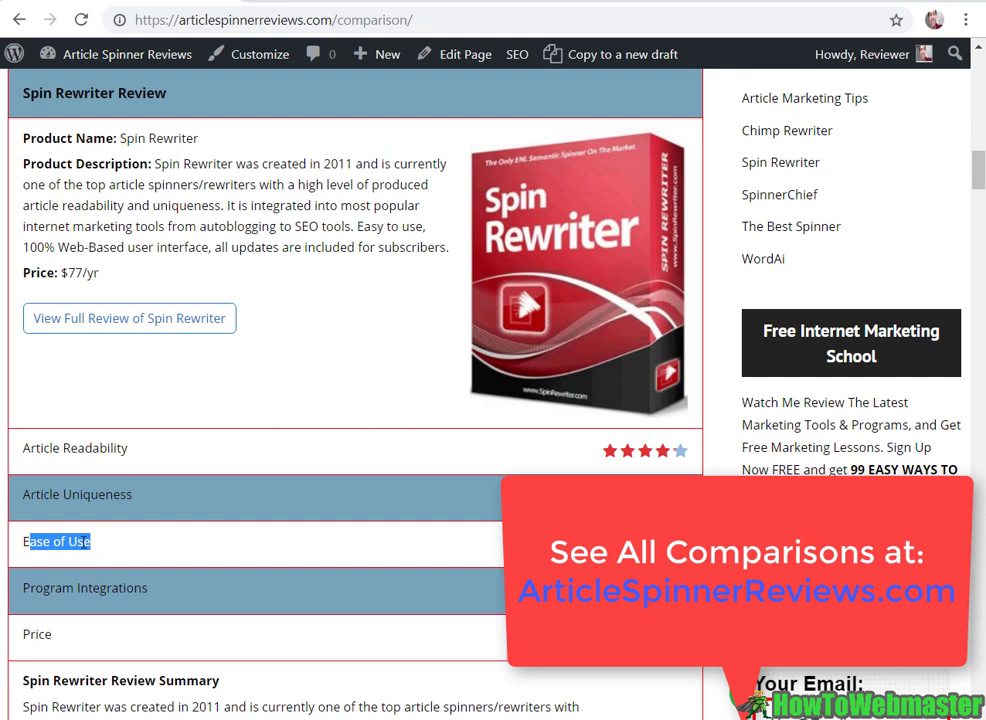
{"action": "left_click_drag", "start_coordinate": [29, 541], "coordinate": [78, 543]}
{"action": "scroll", "coordinate": [80, 541], "scroll_direction": "up", "scroll_amount": 3}
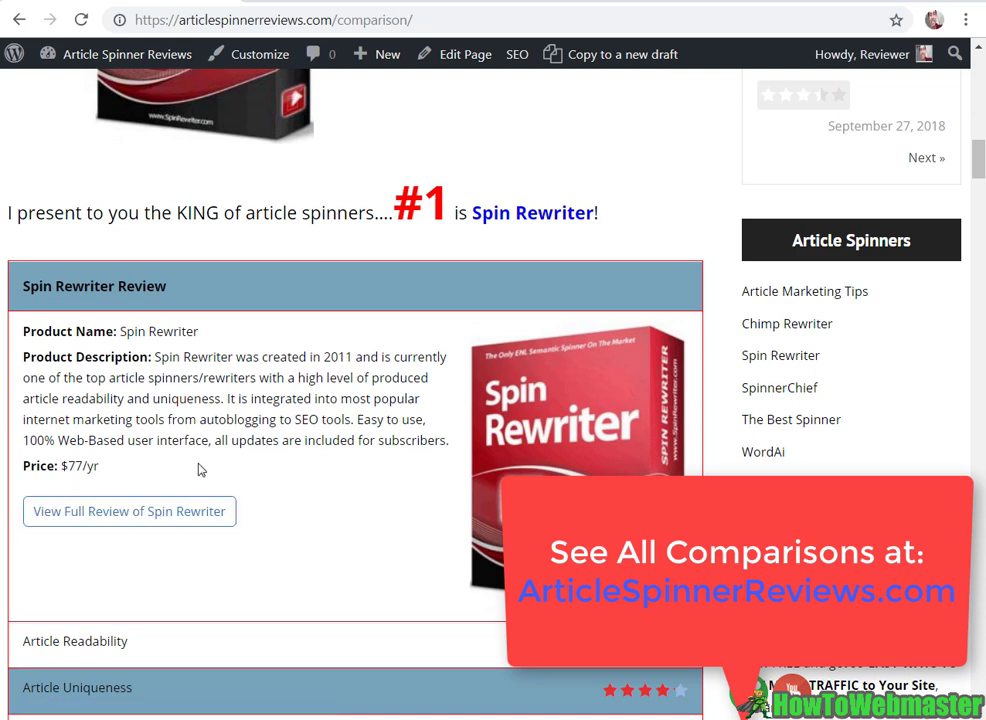
{"action": "scroll", "coordinate": [199, 469], "scroll_direction": "up", "scroll_amount": 6}
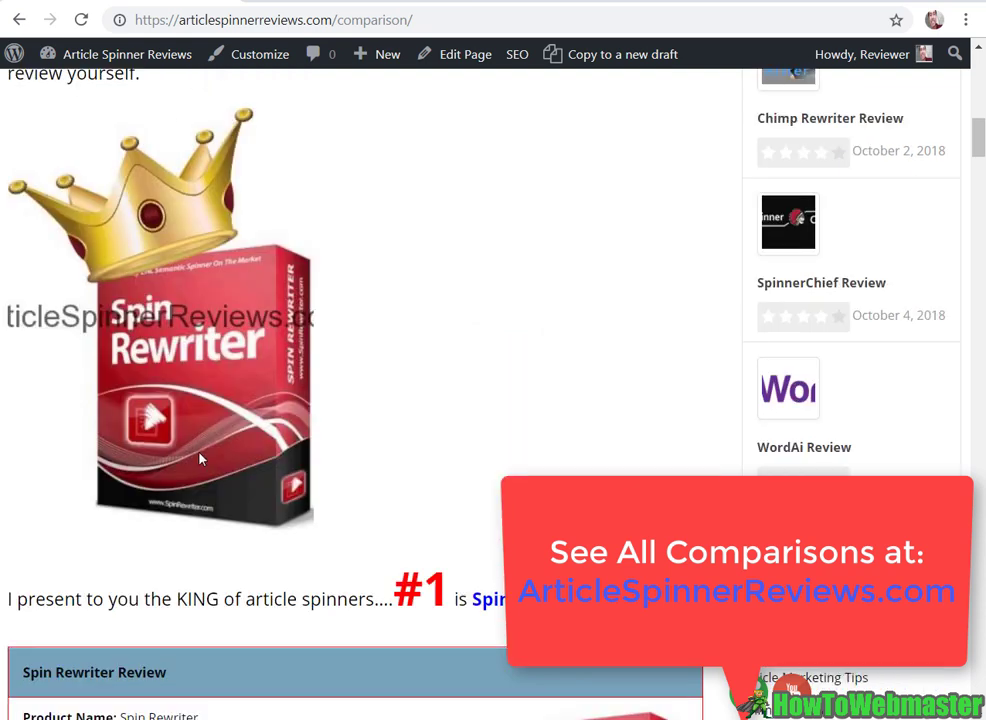
{"action": "scroll", "coordinate": [200, 459], "scroll_direction": "up", "scroll_amount": 5}
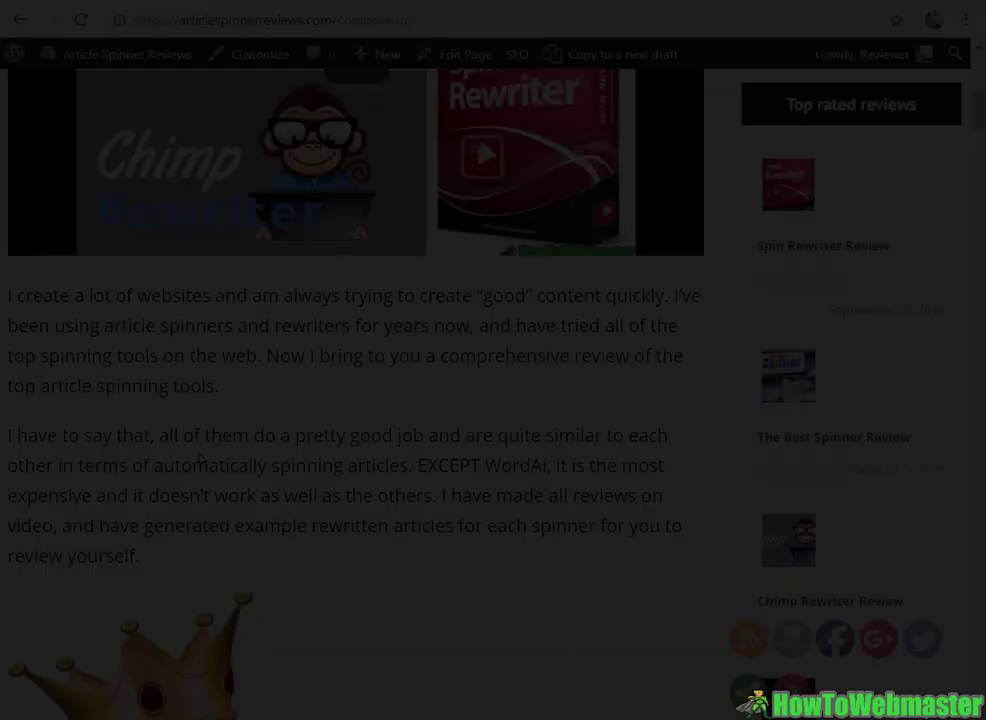